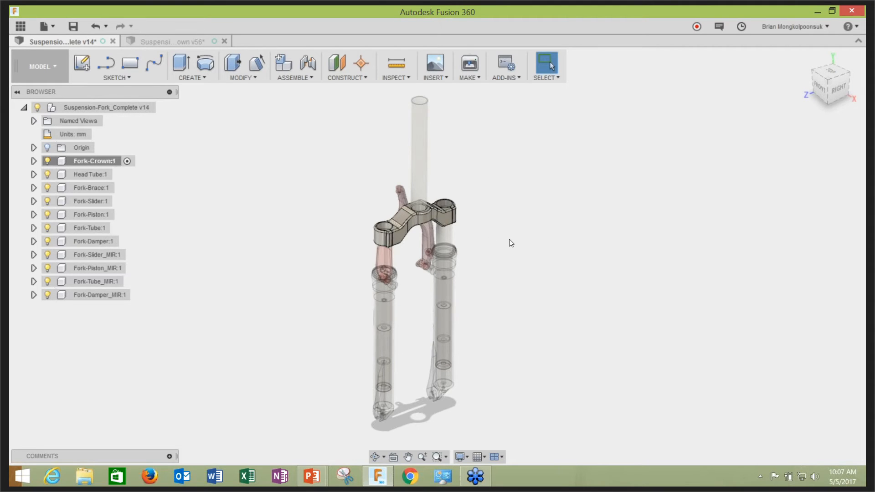
# Switch to the fork crown design and create a Static Stress simulation study for it
pyautogui.click(185, 42)
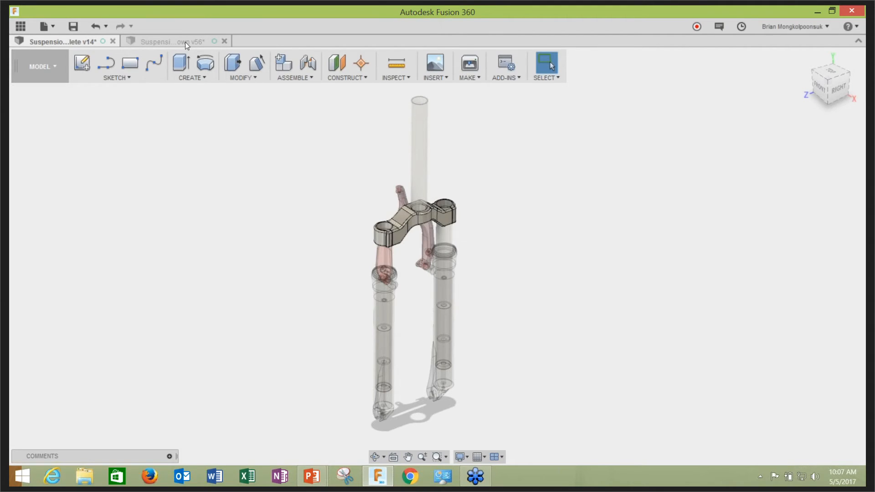
pyautogui.keyDown('shift'); pyautogui.moveTo(463, 199); pyautogui.dragTo(396, 258, button='middle'); pyautogui.keyUp('shift')
pyautogui.scroll(-1, 393, 254)
pyautogui.scroll(1, 395, 185)
pyautogui.scroll(-1, 417, 166)
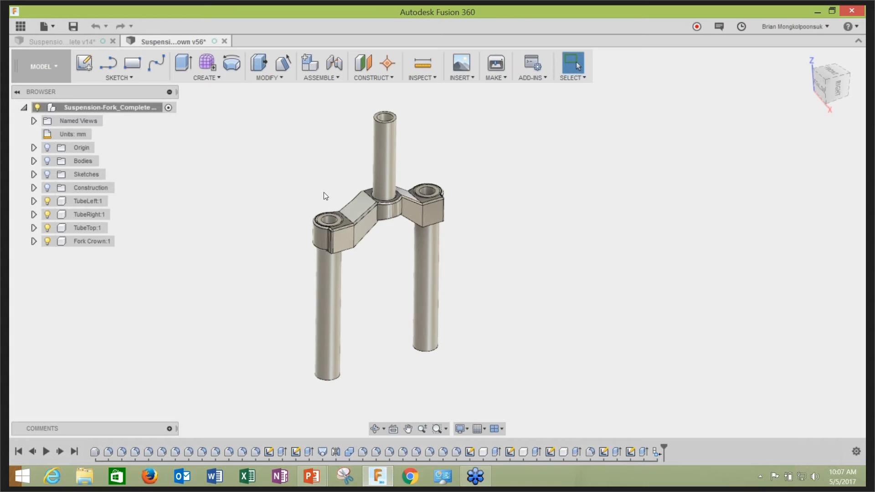
pyautogui.click(38, 76)
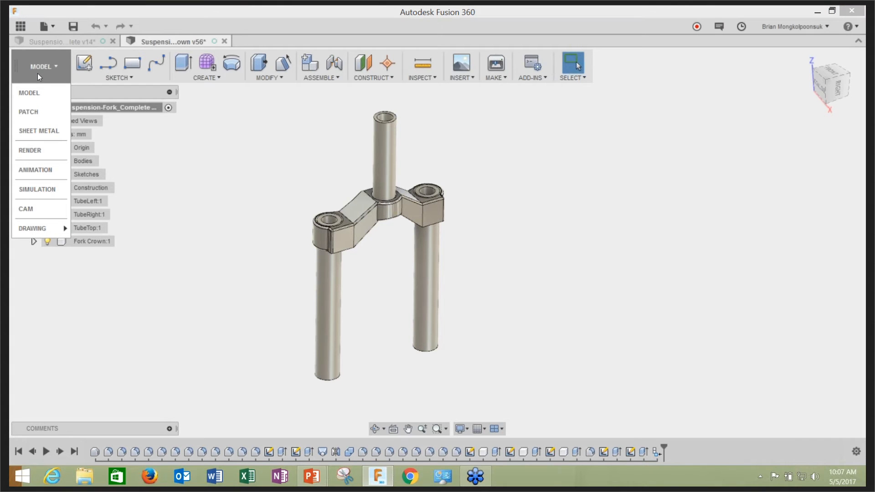
pyautogui.click(49, 189)
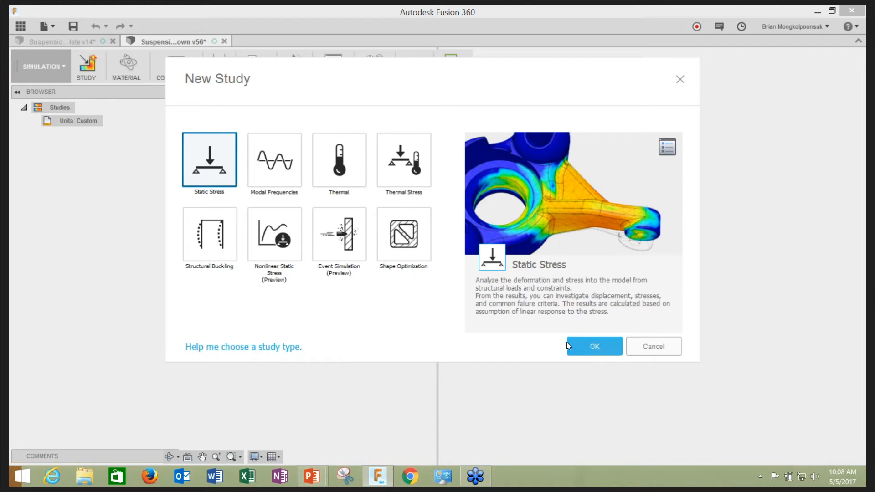
pyautogui.click(595, 349)
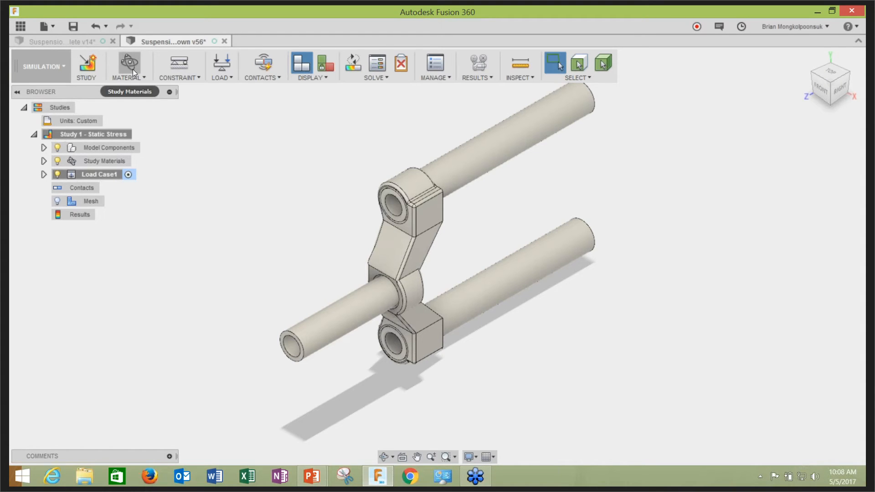
pyautogui.scroll(-2, 323, 193)
pyautogui.scroll(1, 320, 180)
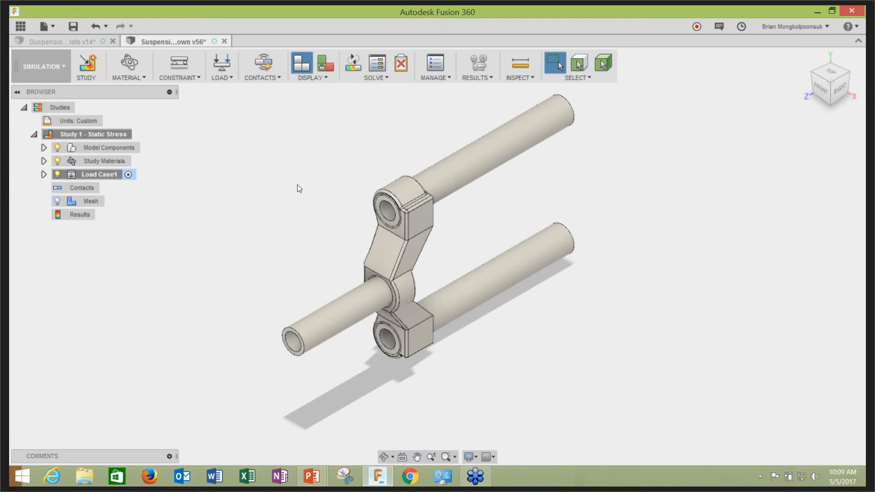
pyautogui.scroll(1, 300, 187)
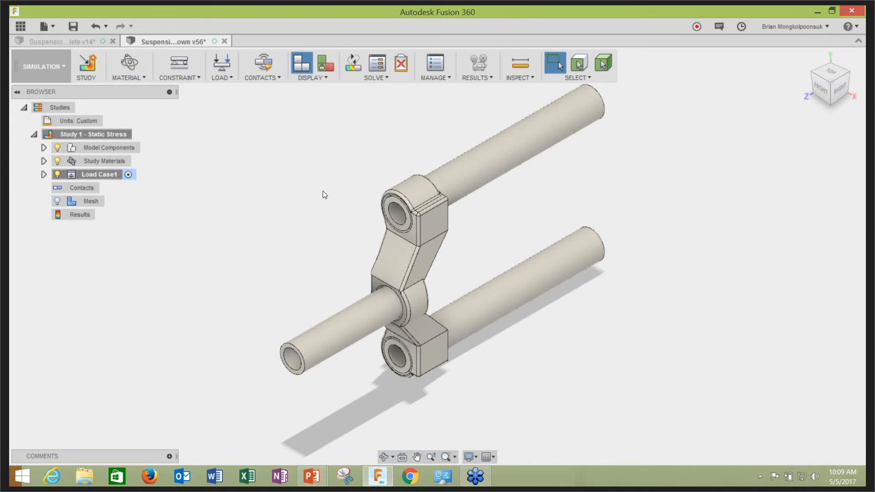
pyautogui.scroll(-2, 345, 215)
pyautogui.scroll(2, 333, 181)
pyautogui.scroll(-2, 329, 209)
pyautogui.scroll(2, 344, 179)
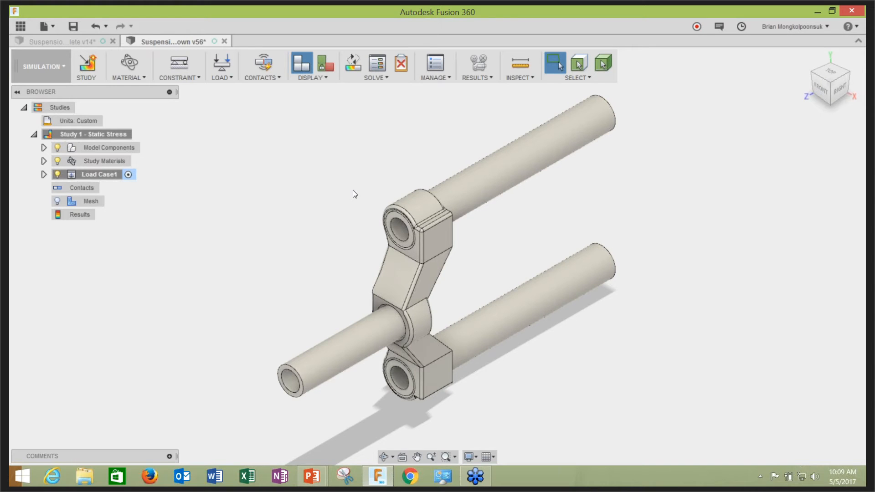
pyautogui.scroll(1, 353, 196)
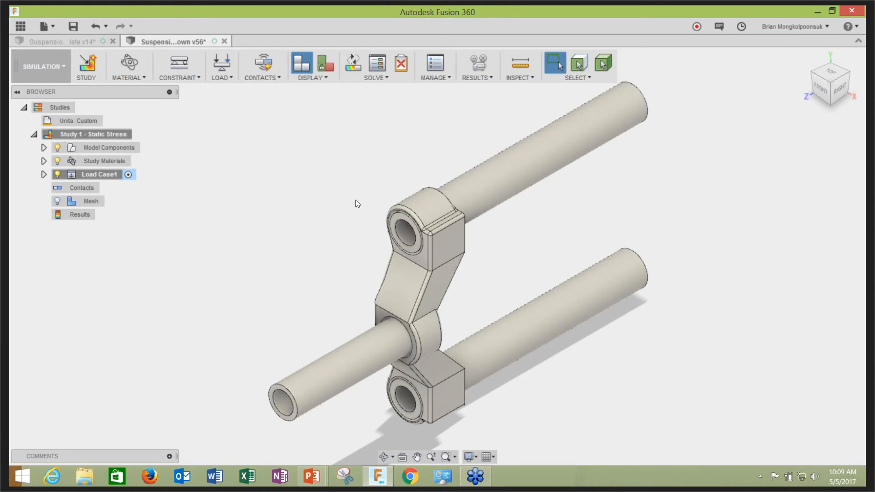
# Review the study materials listed for each body and component, leaving the assignments as they are
pyautogui.keyDown('shift'); pyautogui.moveTo(366, 219); pyautogui.dragTo(462, 187, button='middle'); pyautogui.keyUp('shift')
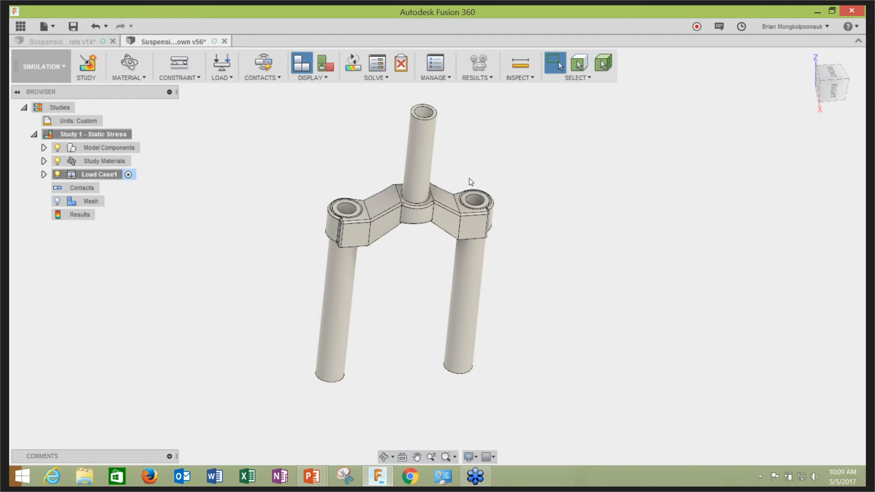
pyautogui.click(140, 78)
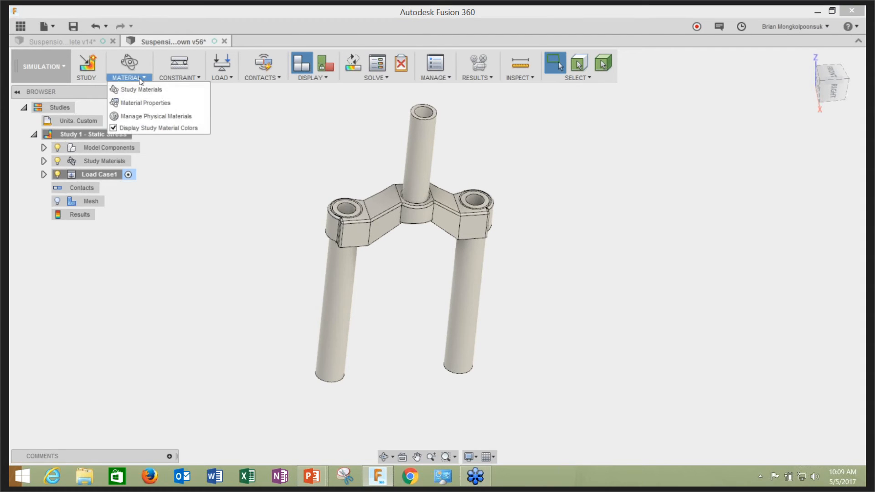
pyautogui.click(138, 77)
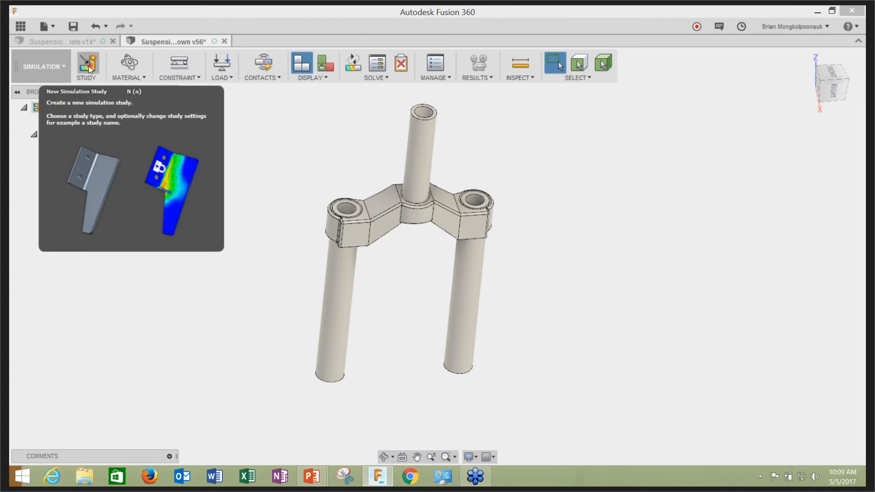
pyautogui.click(129, 62)
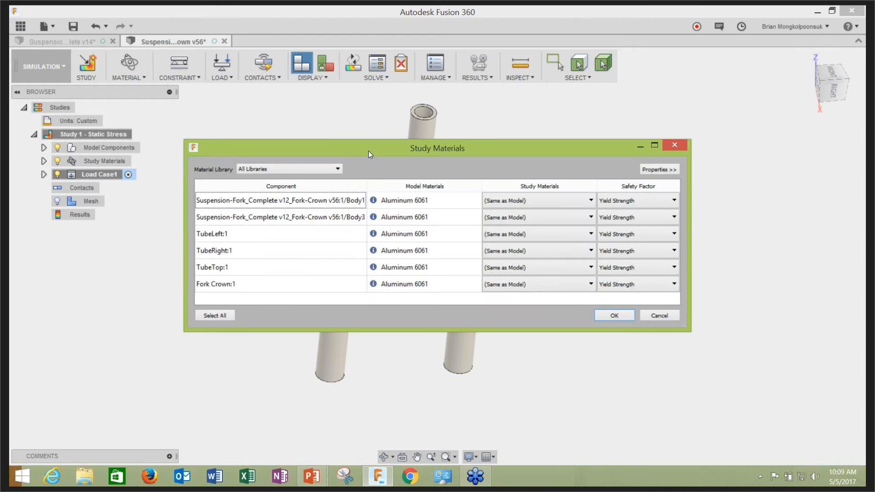
pyautogui.moveTo(373, 148); pyautogui.dragTo(431, 249)
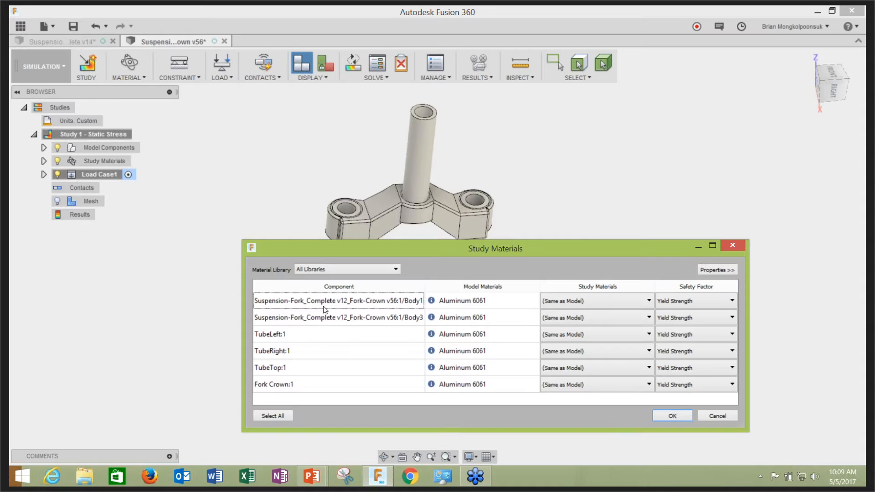
pyautogui.moveTo(431, 256); pyautogui.dragTo(425, 246)
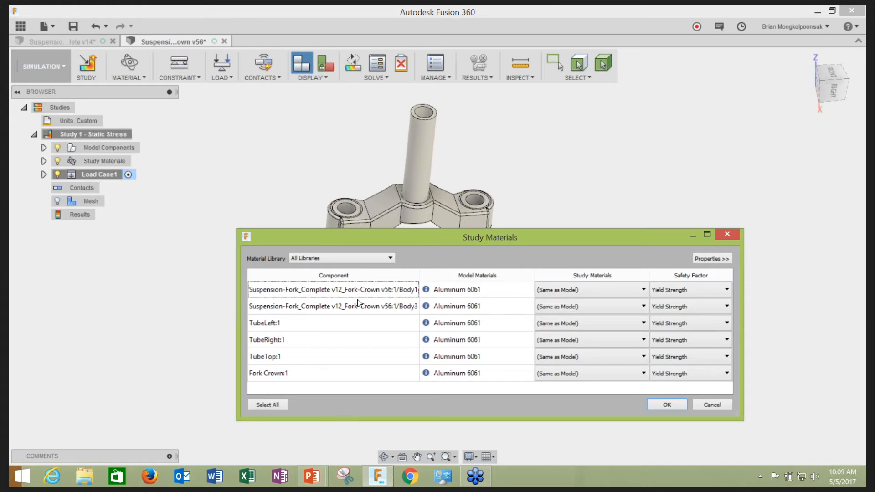
pyautogui.click(712, 405)
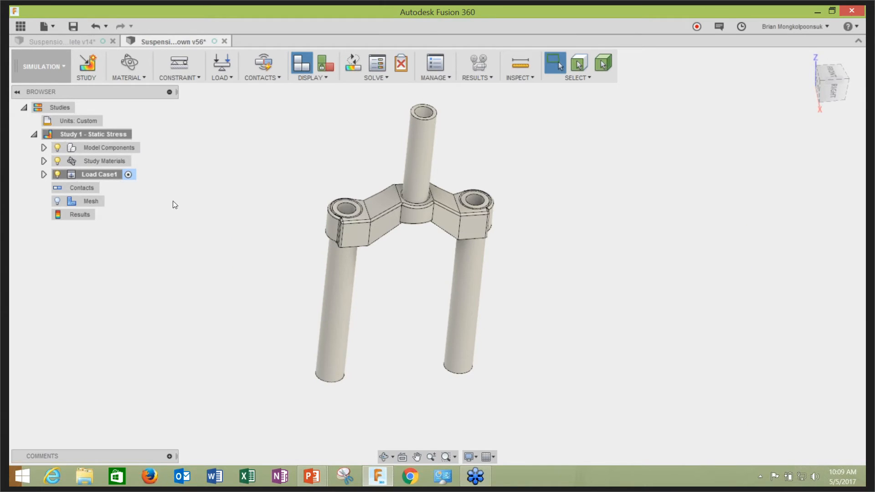
# Suppress the loose bodies Body1 and Body3 in the study's model components
pyautogui.click(43, 148)
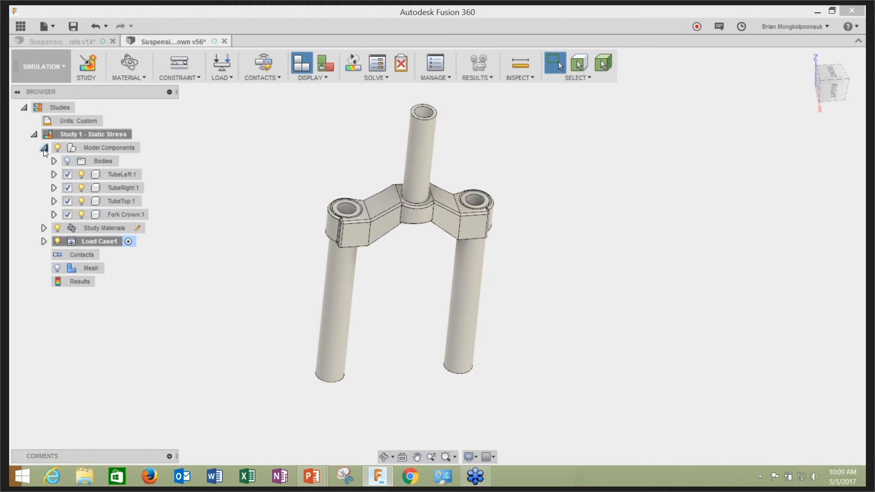
pyautogui.click(53, 161)
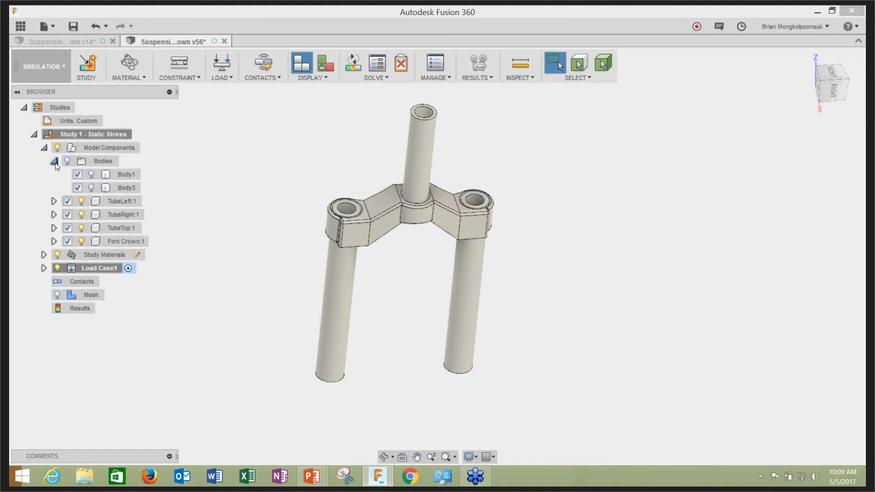
pyautogui.click(78, 174)
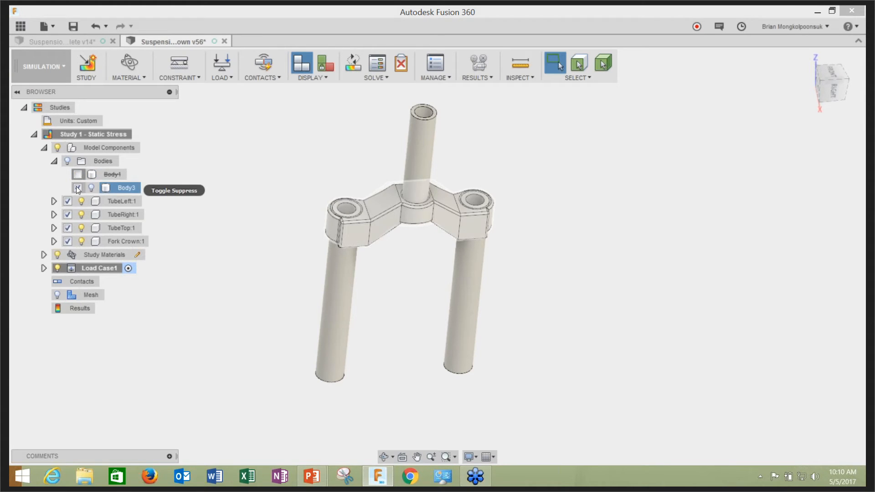
pyautogui.click(78, 188)
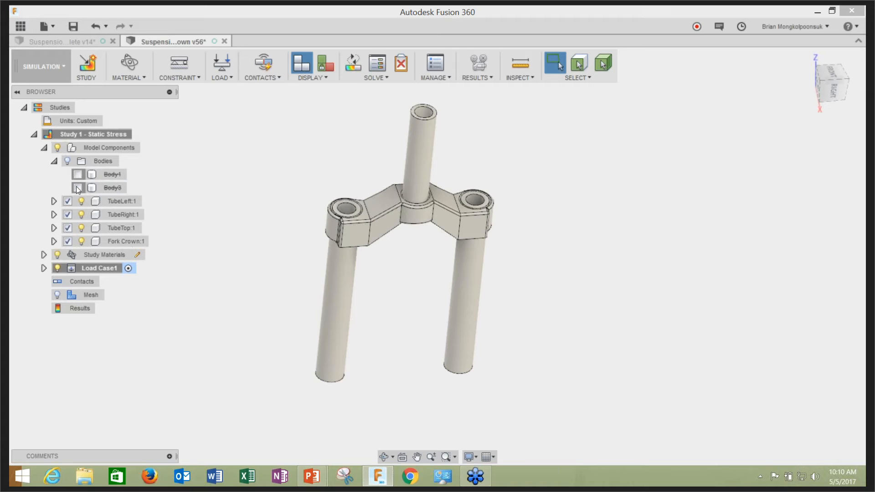
pyautogui.click(54, 161)
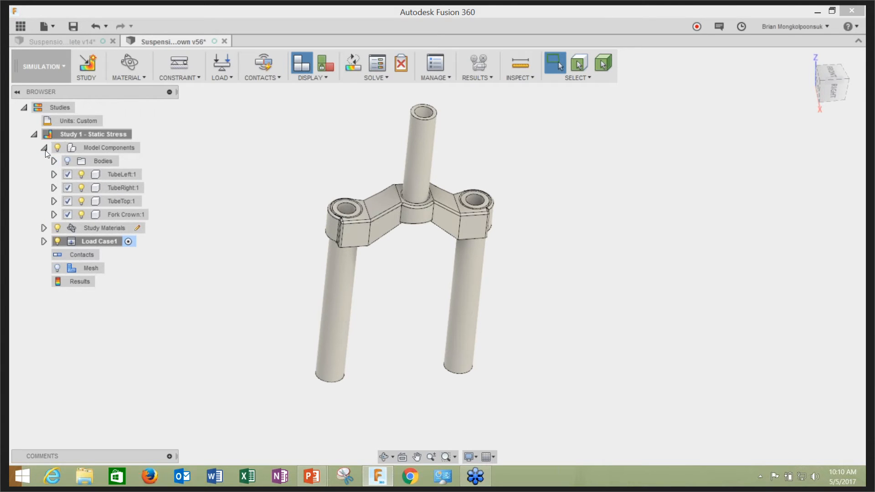
pyautogui.click(44, 147)
pyautogui.click(34, 134)
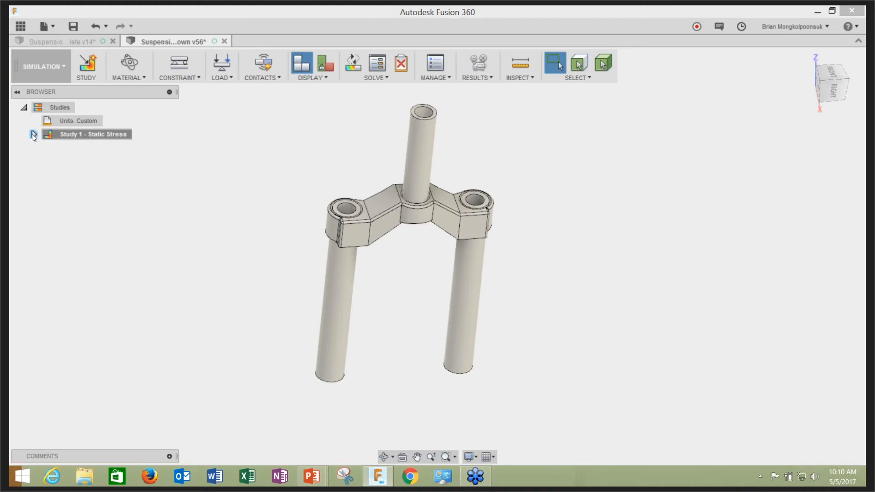
pyautogui.click(34, 134)
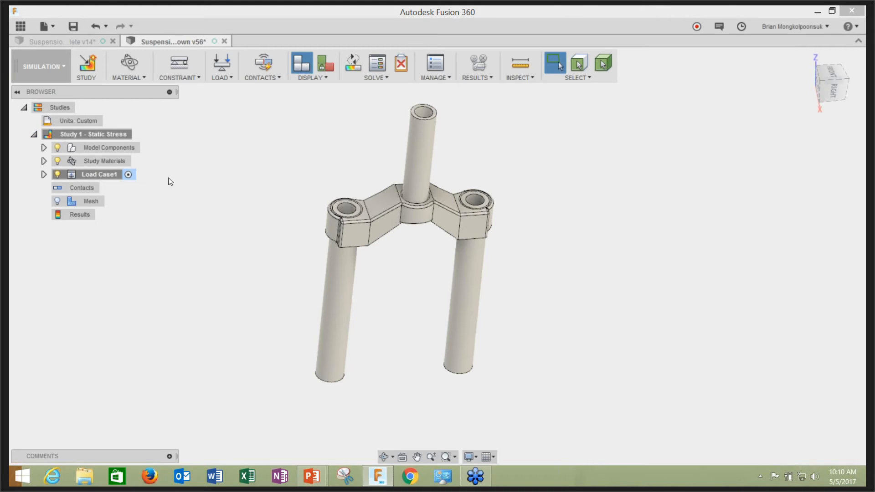
# Assign Polypropylene as the Fork Crown's study material, with Yield Strength as its safety factor basis
pyautogui.click(131, 64)
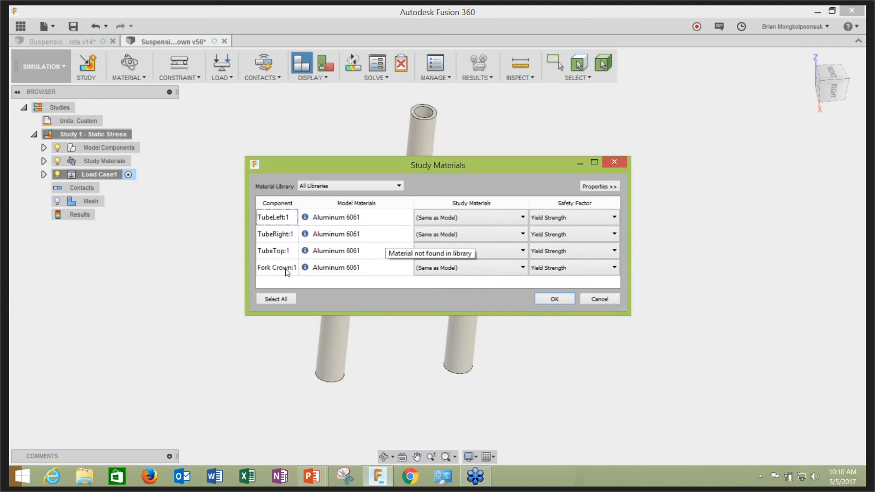
pyautogui.click(466, 272)
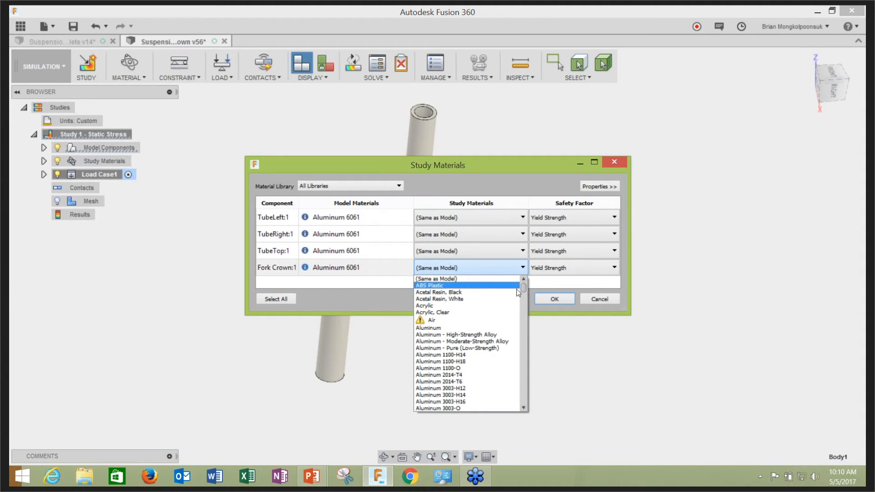
pyautogui.moveTo(524, 288); pyautogui.dragTo(521, 345)
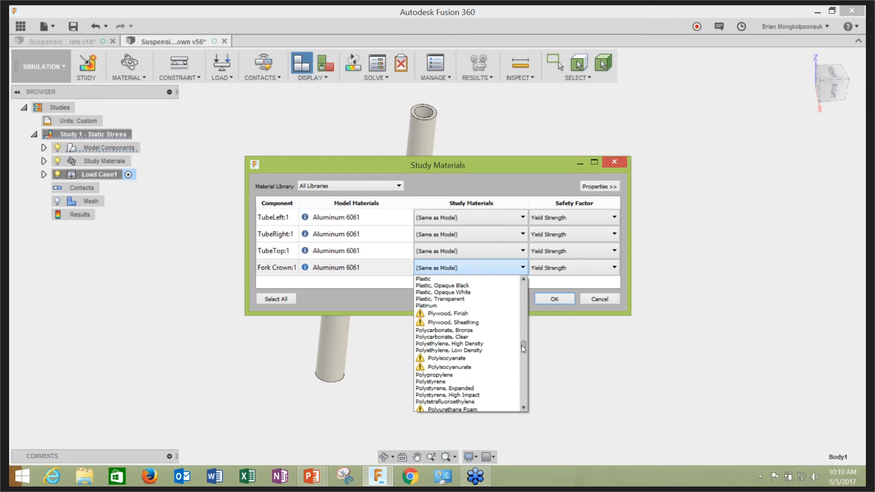
pyautogui.click(465, 375)
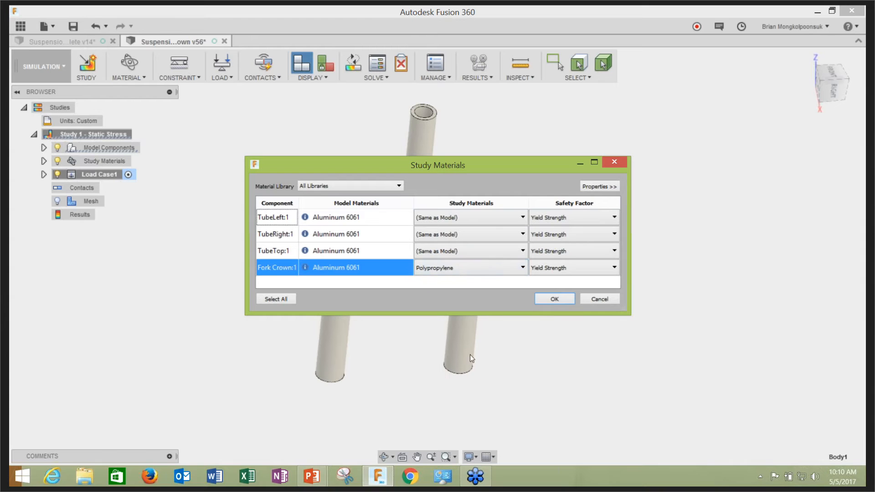
pyautogui.click(554, 274)
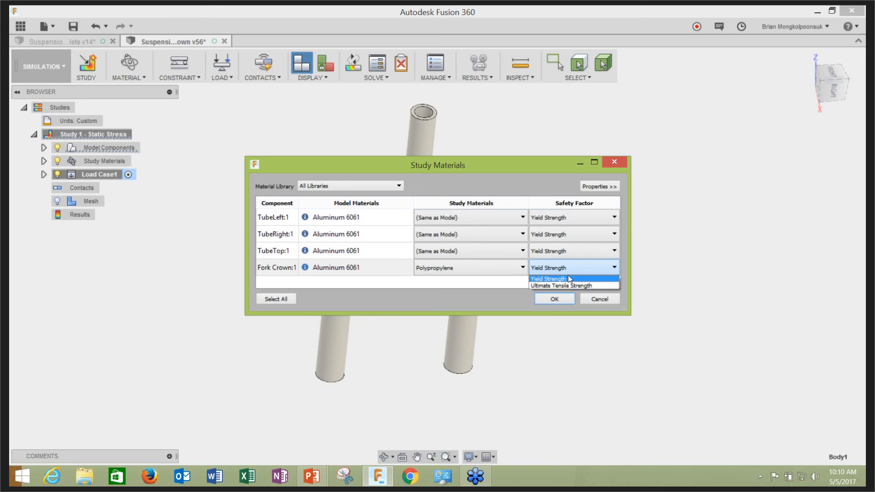
pyautogui.click(567, 278)
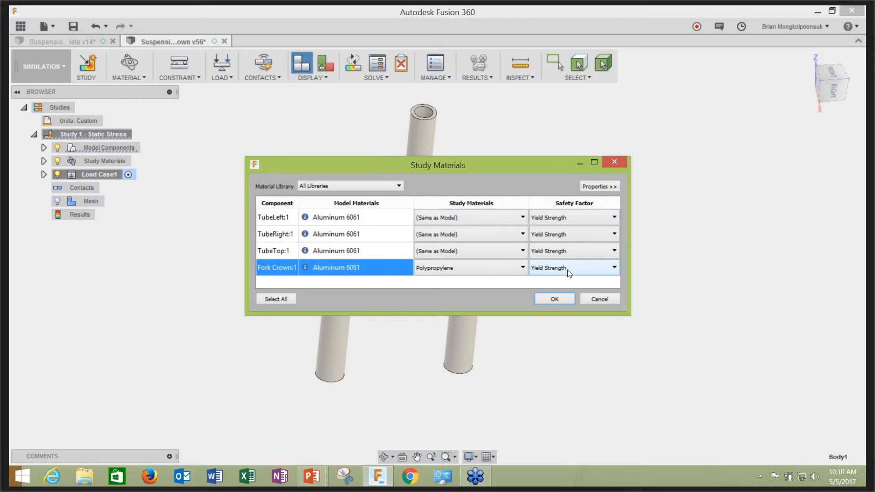
pyautogui.click(567, 270)
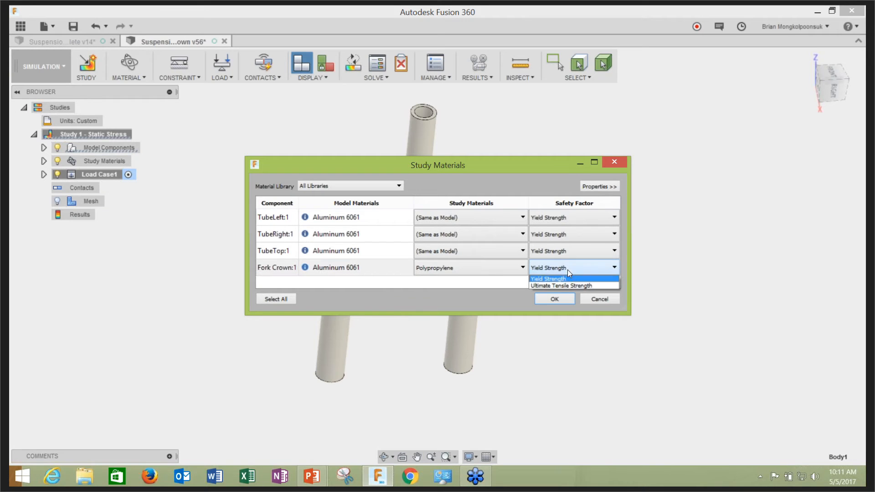
pyautogui.click(563, 276)
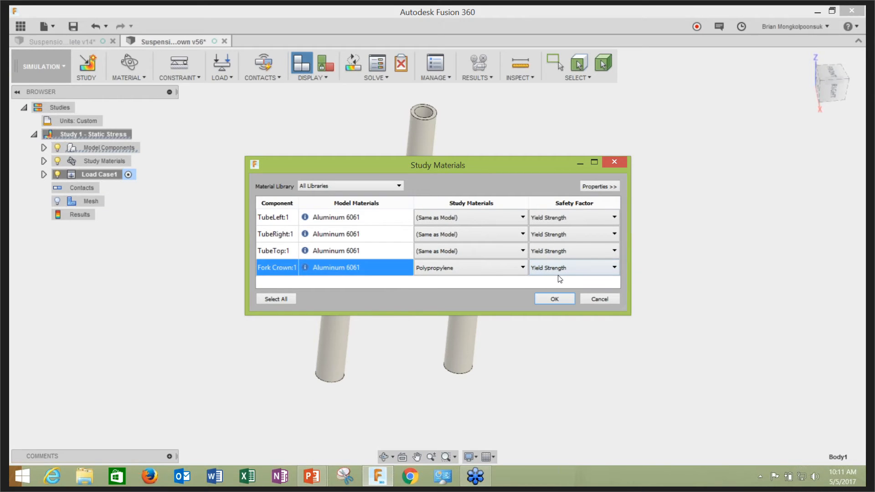
pyautogui.click(554, 299)
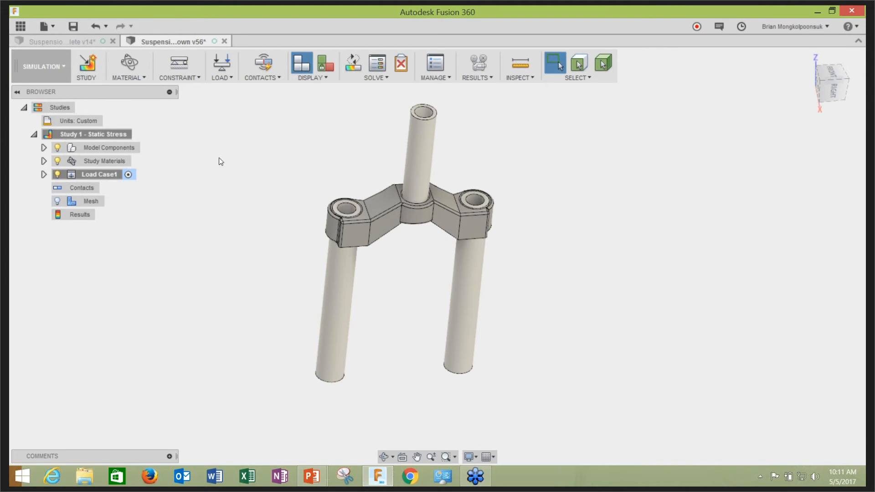
# Start a Fixed structural constraint and target the lower end faces of both fork tubes
pyautogui.click(179, 67)
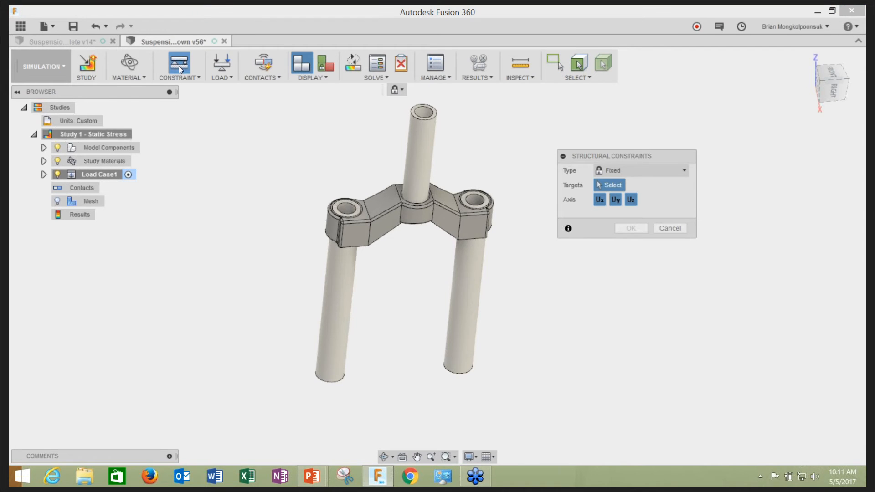
pyautogui.keyDown('shift'); pyautogui.moveTo(416, 292); pyautogui.dragTo(416, 240, button='middle'); pyautogui.keyUp('shift')
pyautogui.scroll(5, 412, 291)
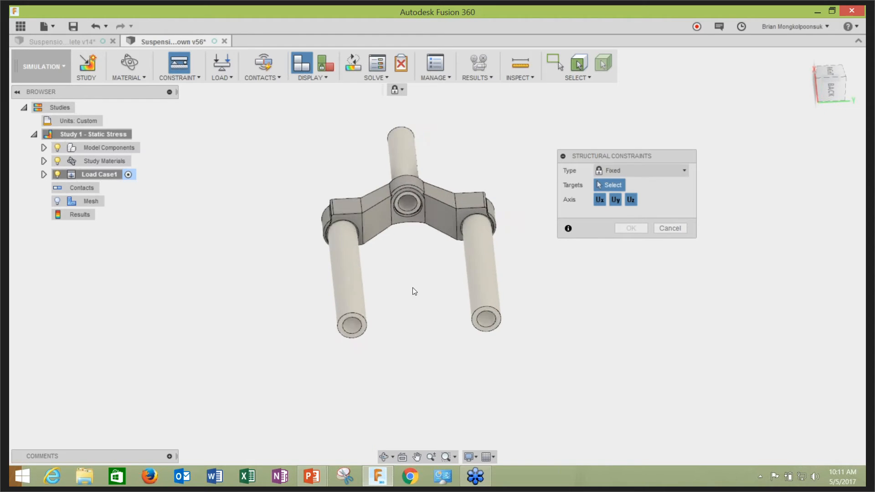
pyautogui.scroll(1, 361, 322)
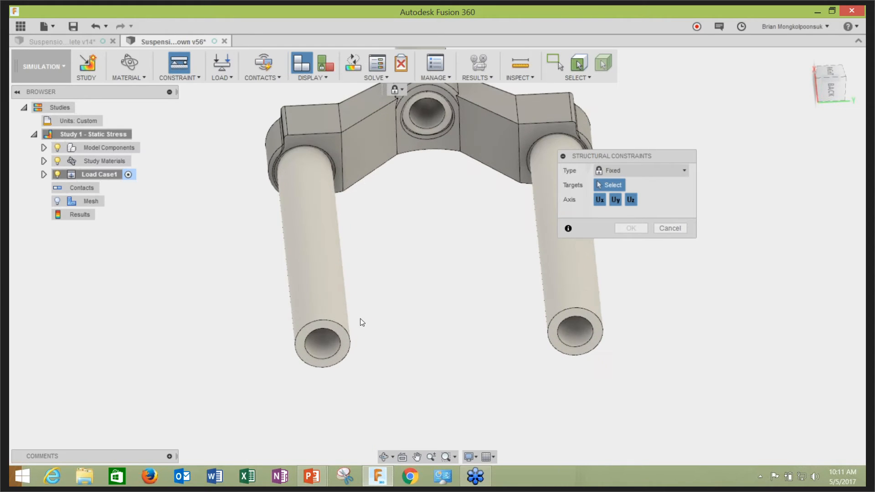
pyautogui.scroll(3, 343, 338)
pyautogui.click(343, 337)
pyautogui.click(646, 307)
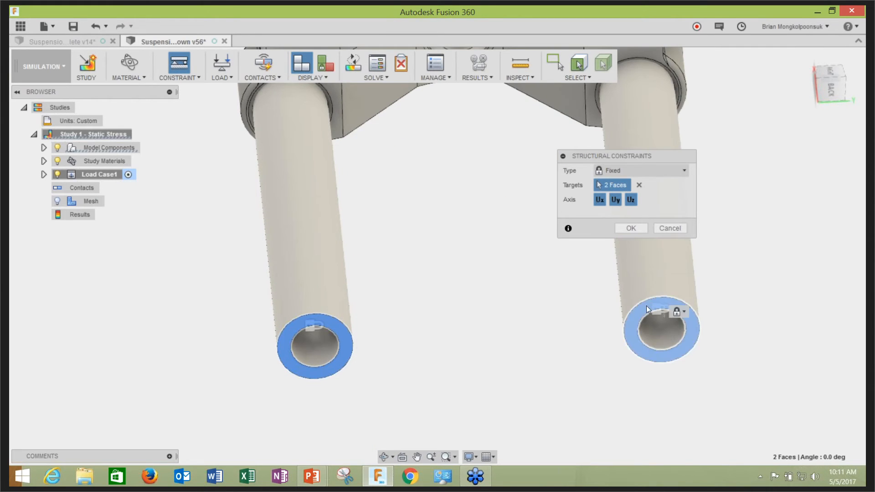
pyautogui.scroll(-4, 501, 319)
pyautogui.scroll(3, 602, 310)
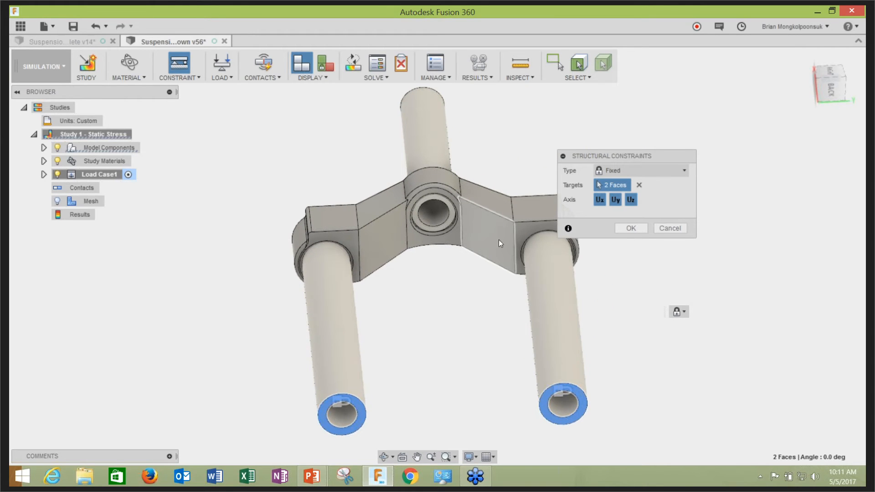
# Apply the constraint to the two tube end faces as Fixed, with Ux, Uy and Uz all locked
pyautogui.click(636, 173)
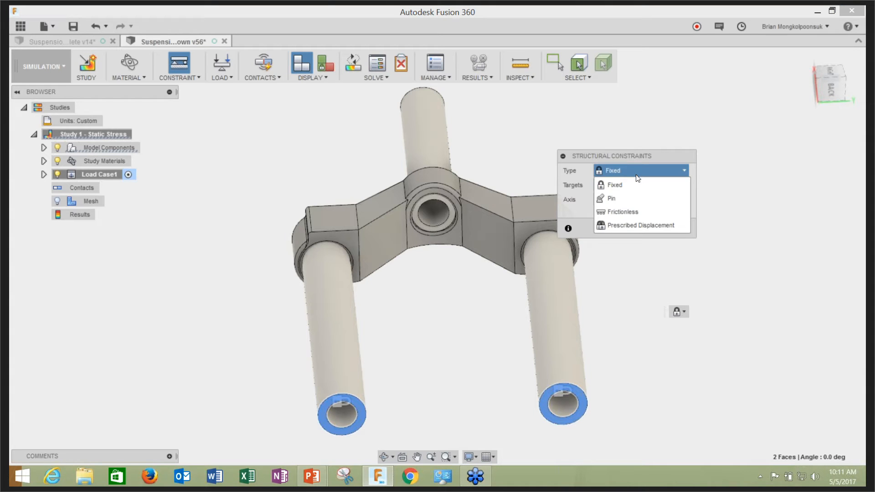
pyautogui.click(645, 174)
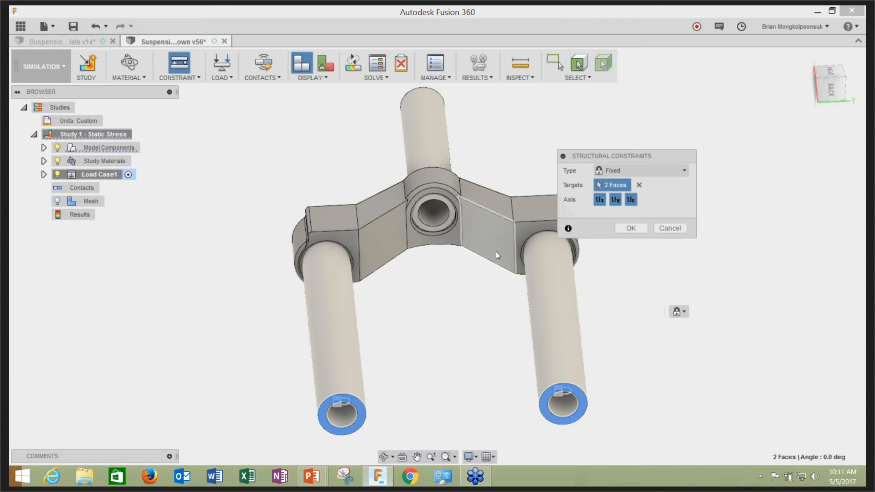
pyautogui.click(600, 200)
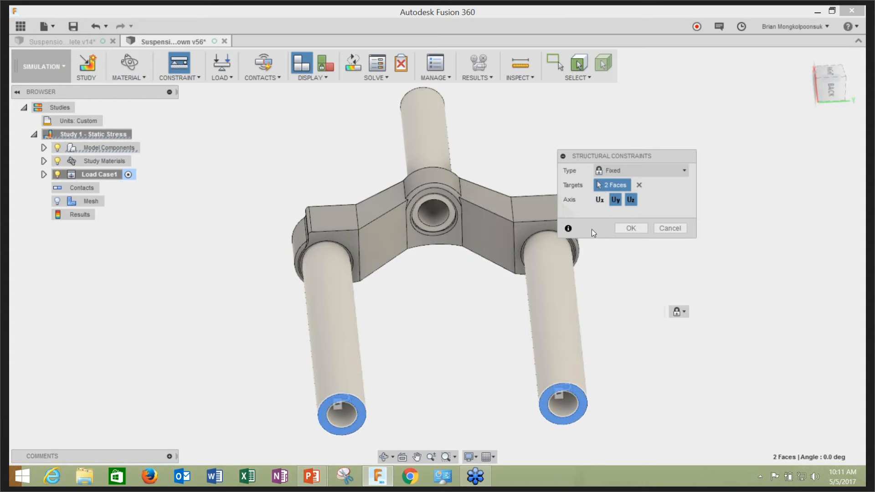
pyautogui.click(600, 200)
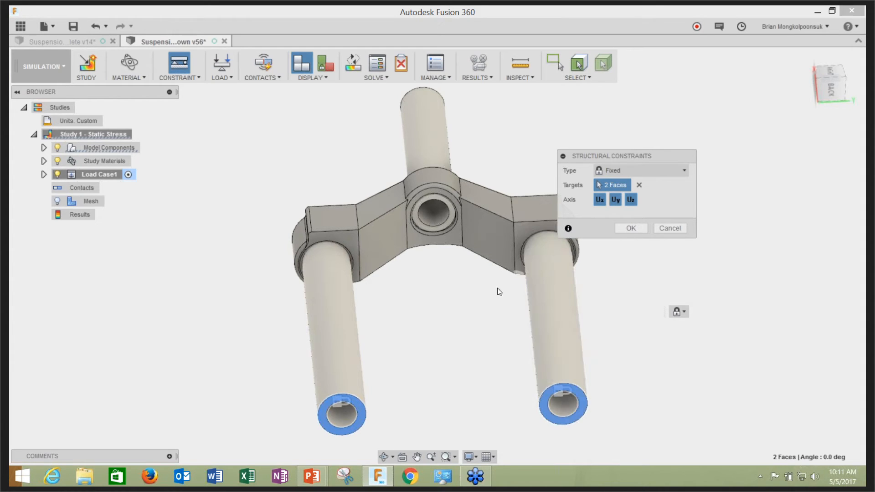
pyautogui.click(633, 228)
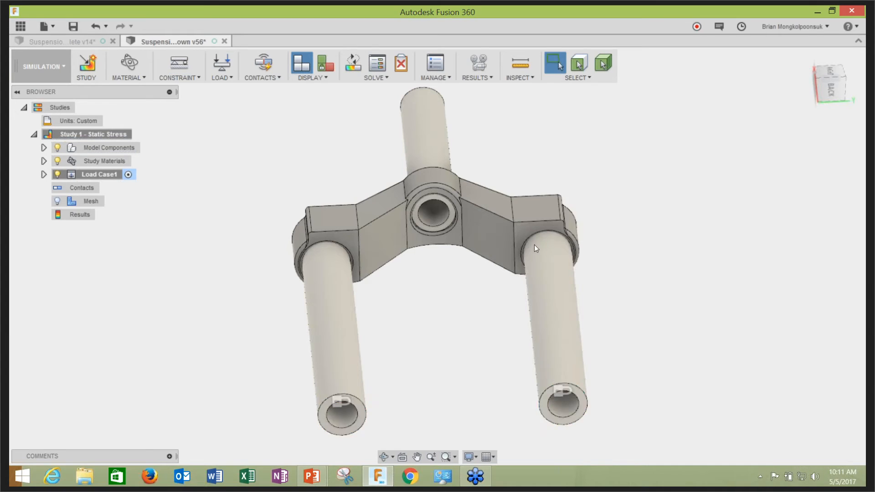
# Start a Force structural load on the top end face of the central steerer tube
pyautogui.scroll(-3, 533, 243)
pyautogui.keyDown('shift'); pyautogui.moveTo(586, 245); pyautogui.dragTo(606, 284, button='middle'); pyautogui.keyUp('shift')
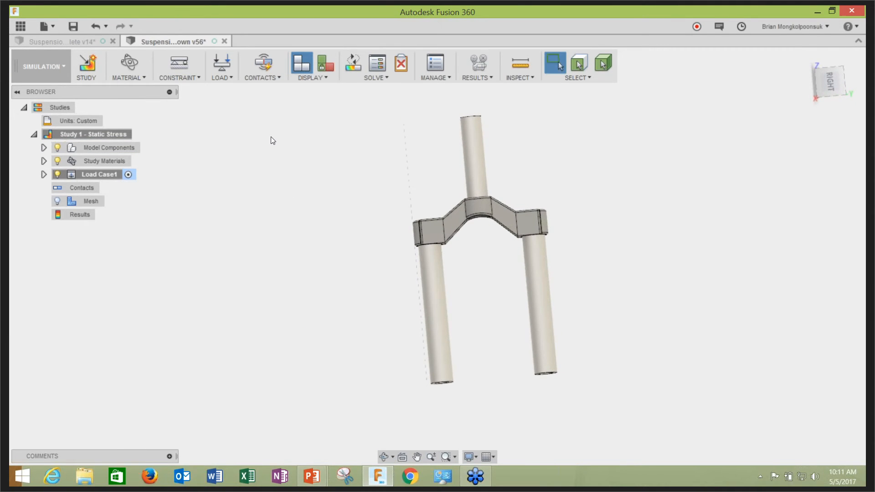
pyautogui.click(221, 64)
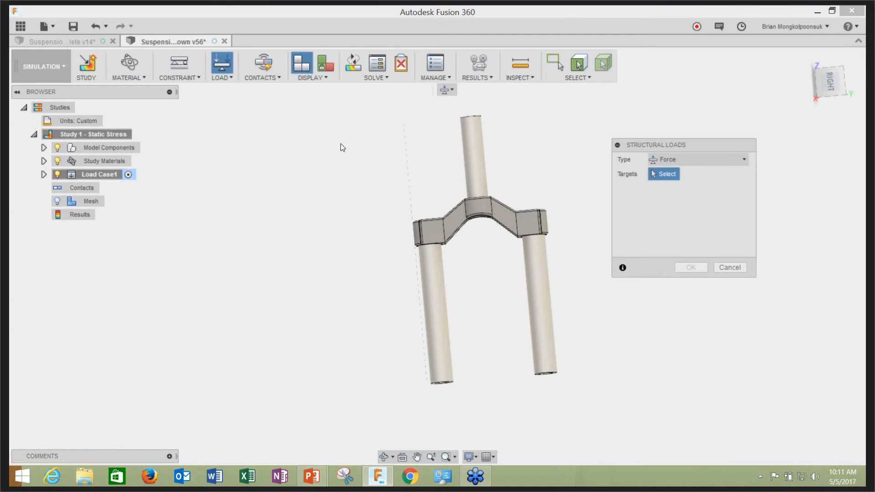
pyautogui.moveTo(515, 180)
pyautogui.keyDown('shift'); pyautogui.mouseDown(button='middle')
pyautogui.moveTo(508, 192)
pyautogui.moveTo(501, 174)
pyautogui.mouseUp(button='middle'); pyautogui.keyUp('shift')
pyautogui.scroll(10, 496, 169)
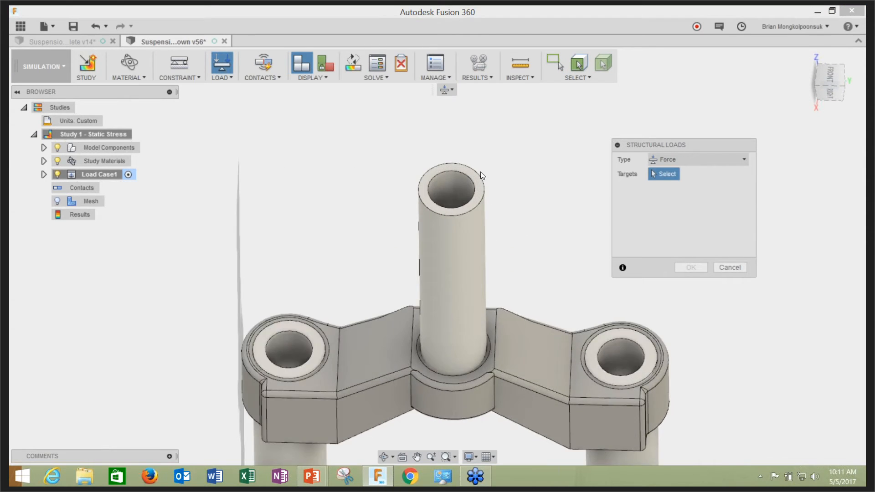
pyautogui.scroll(3, 478, 182)
pyautogui.click(475, 181)
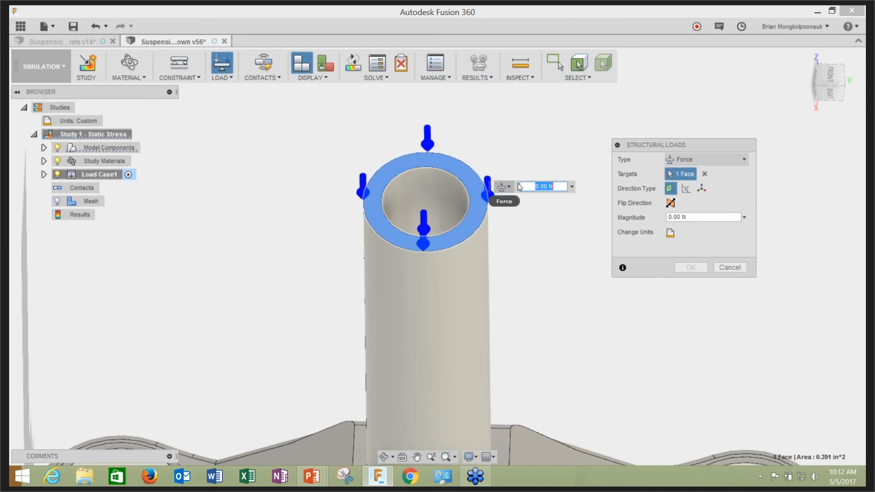
pyautogui.scroll(-5, 533, 164)
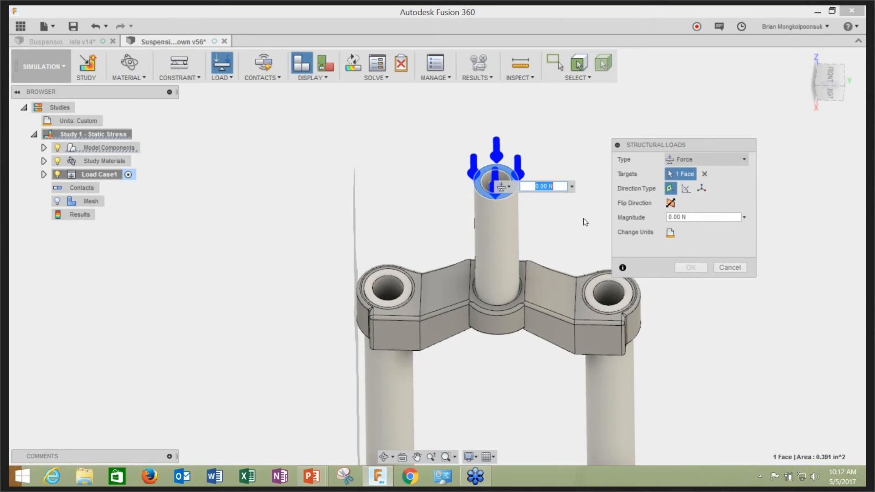
# Set the steerer tube load to a Force of 6000 N in newton units and apply it
pyautogui.click(683, 160)
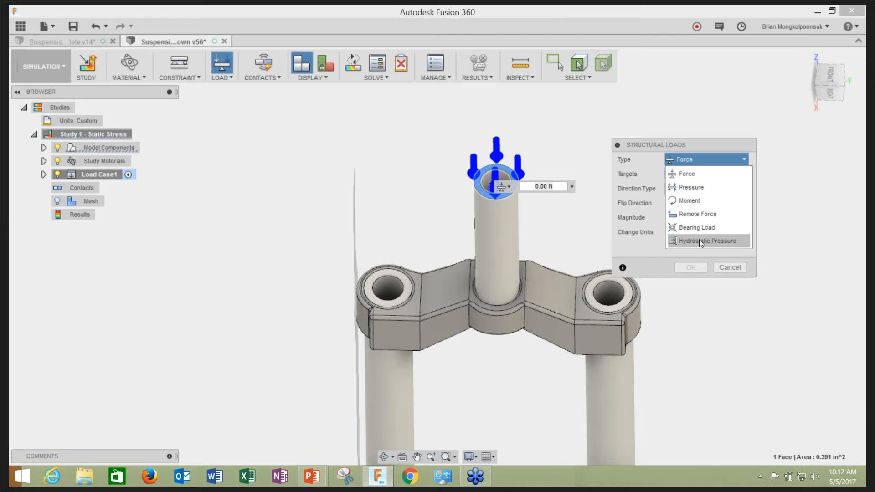
pyautogui.click(699, 169)
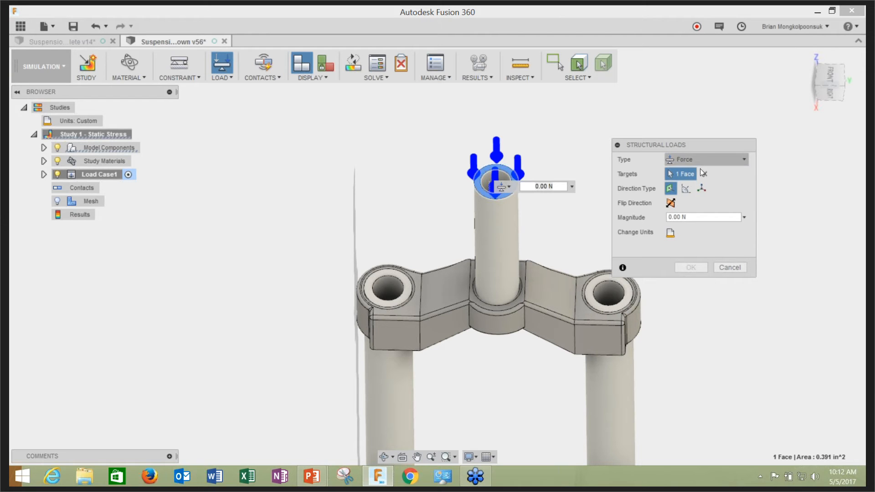
pyautogui.click(700, 217)
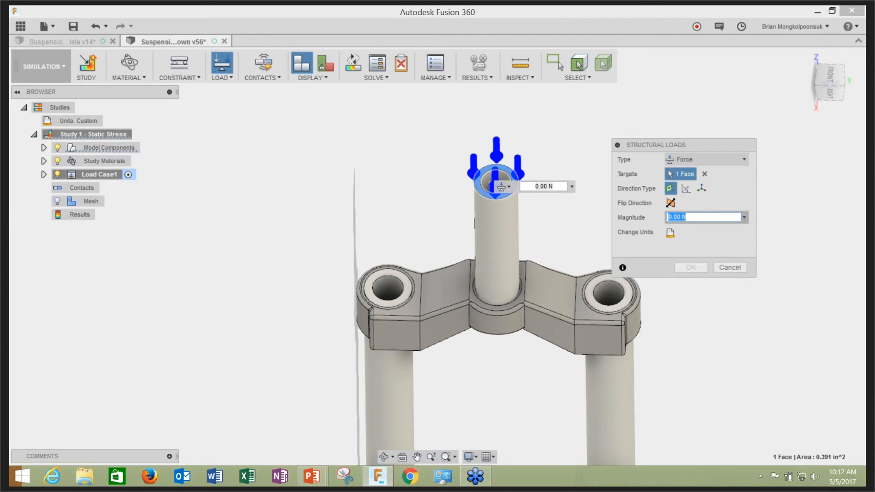
pyautogui.write('6000')
pyautogui.click(671, 234)
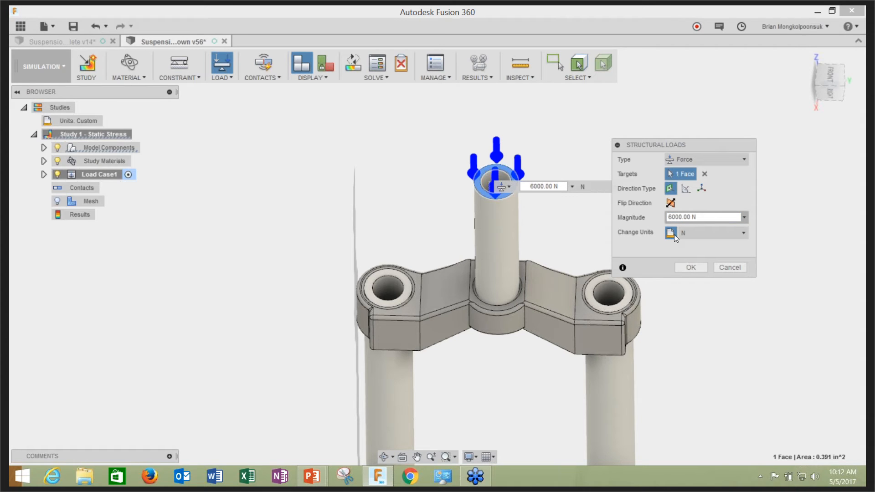
pyautogui.click(715, 233)
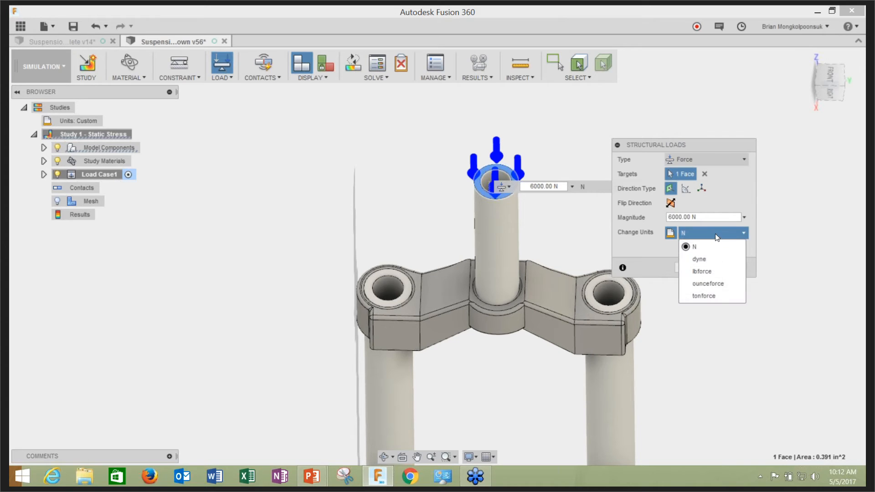
pyautogui.click(720, 246)
pyautogui.click(691, 268)
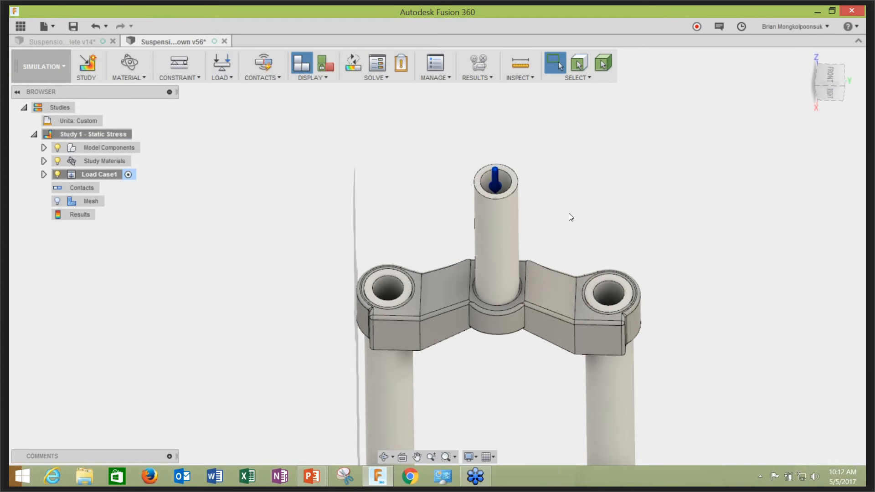
# Generate automatic contacts with a 0.004 in solids detection tolerance and run the pre-check on the study setup
pyautogui.scroll(-3, 568, 217)
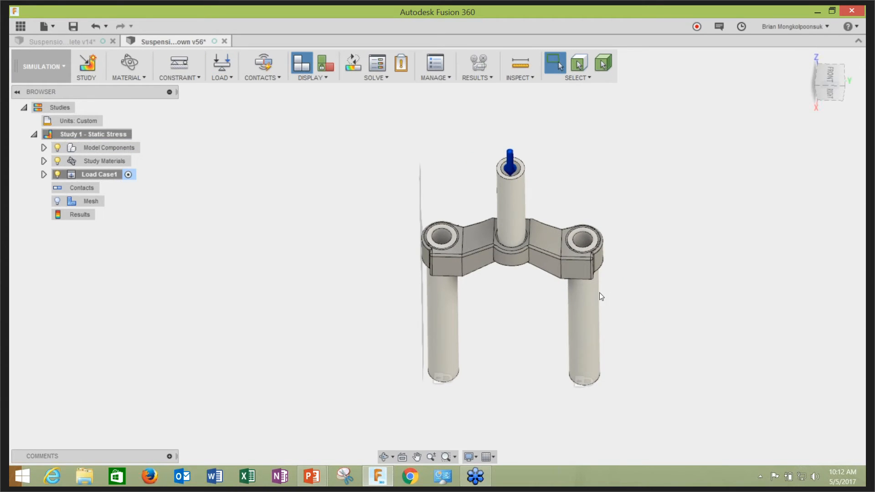
pyautogui.scroll(1, 537, 295)
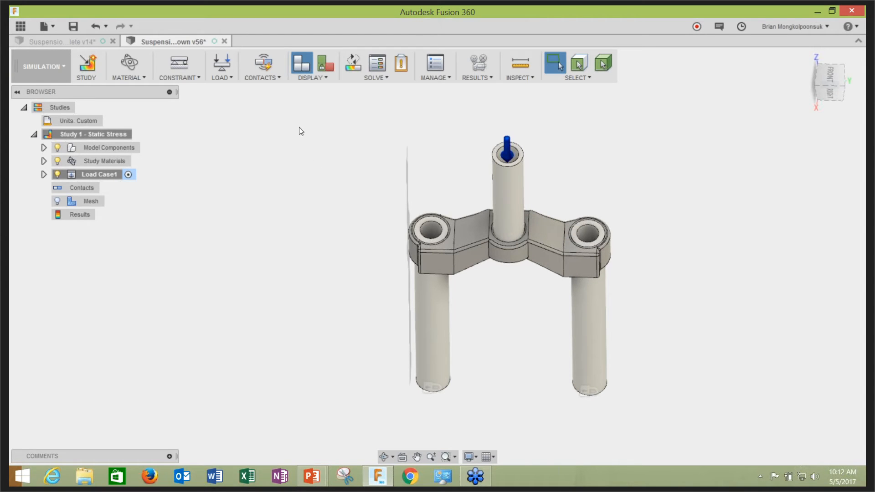
pyautogui.click(265, 66)
pyautogui.scroll(-2, 293, 231)
pyautogui.scroll(2, 436, 217)
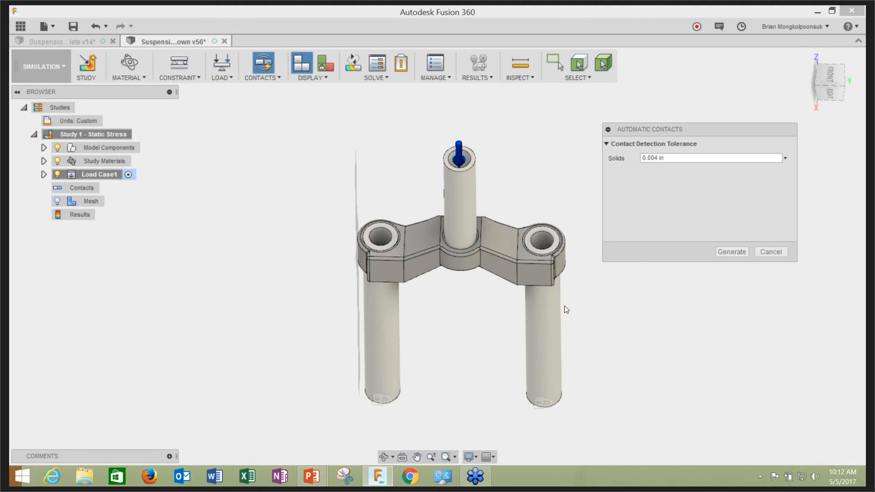
pyautogui.click(726, 251)
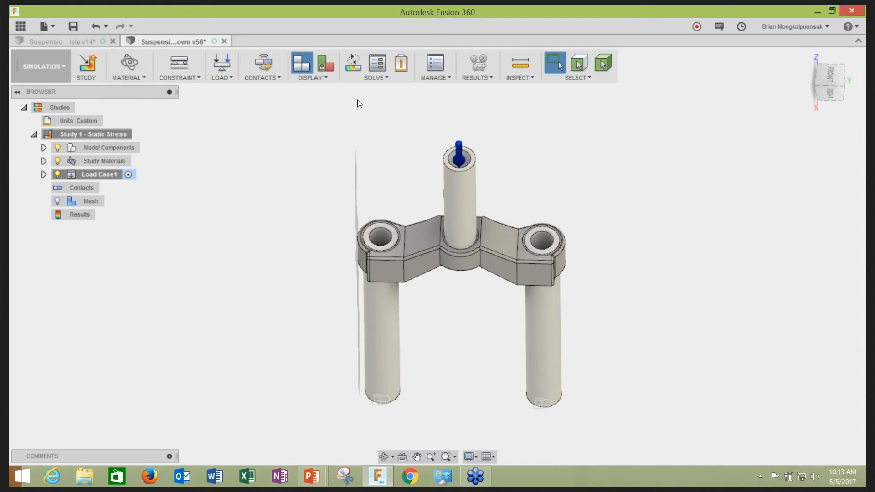
pyautogui.click(401, 70)
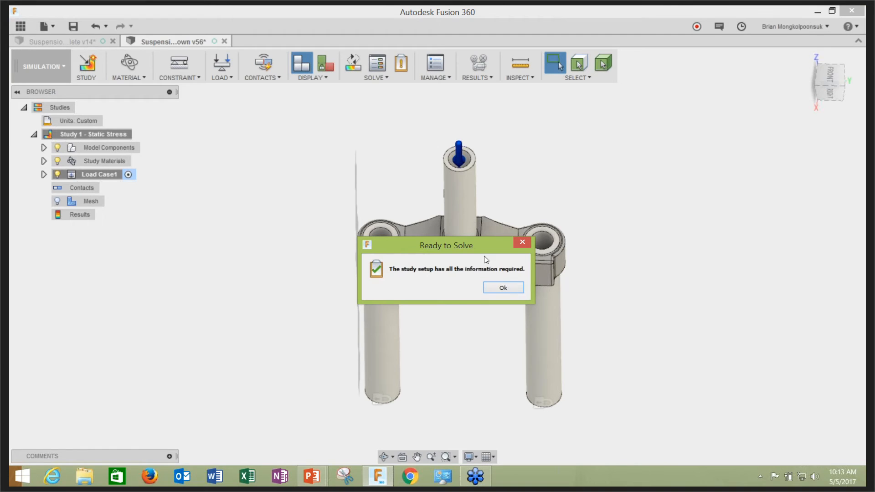
pyautogui.click(504, 288)
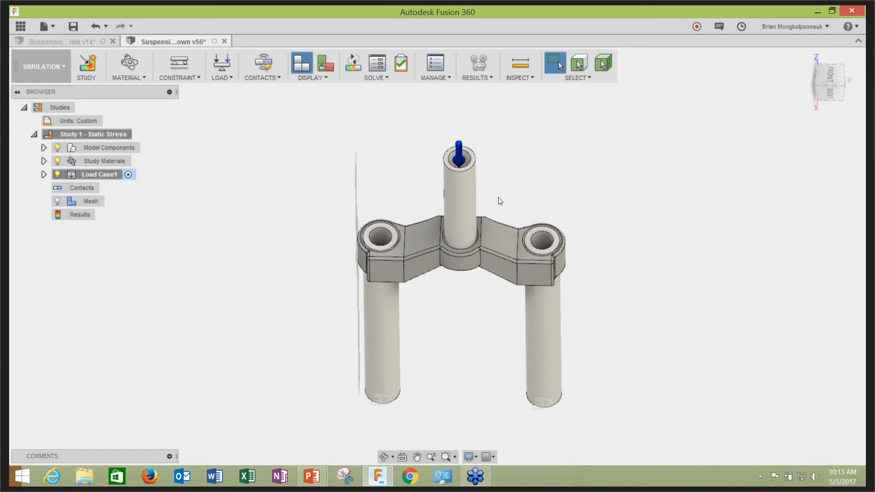
# Compare the On Cloud and Locally solve options, and solve Study 1 - Static Stress locally
pyautogui.click(350, 66)
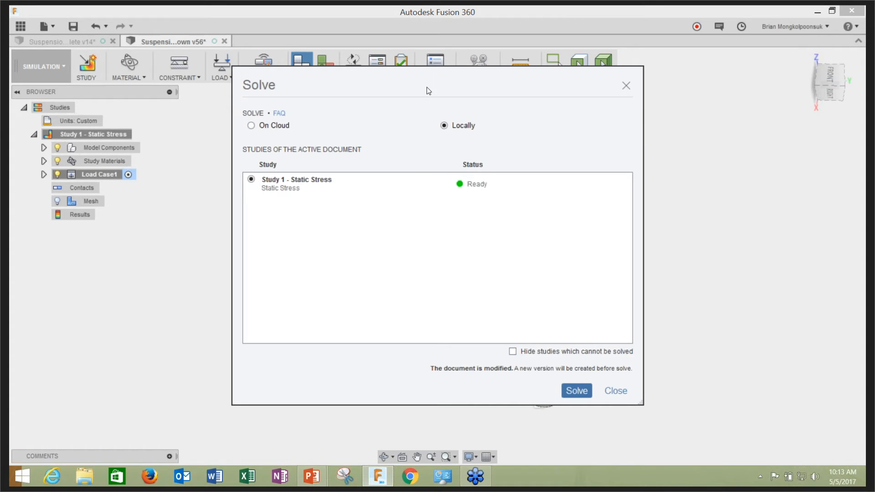
pyautogui.moveTo(426, 87); pyautogui.dragTo(449, 78)
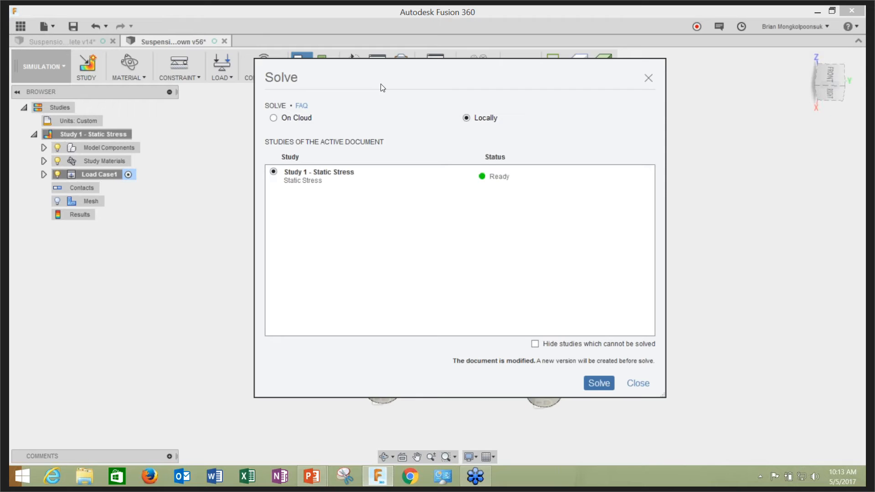
pyautogui.moveTo(379, 86); pyautogui.dragTo(360, 87)
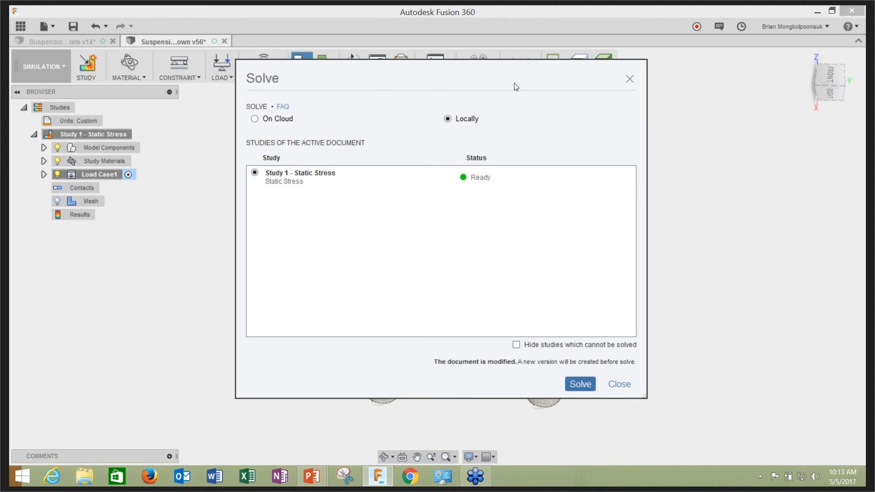
pyautogui.moveTo(515, 83); pyautogui.dragTo(540, 80)
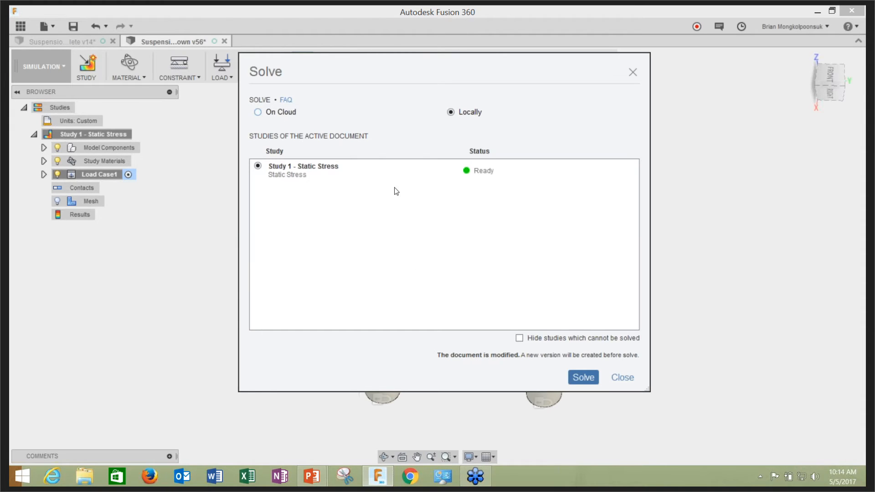
pyautogui.click(258, 112)
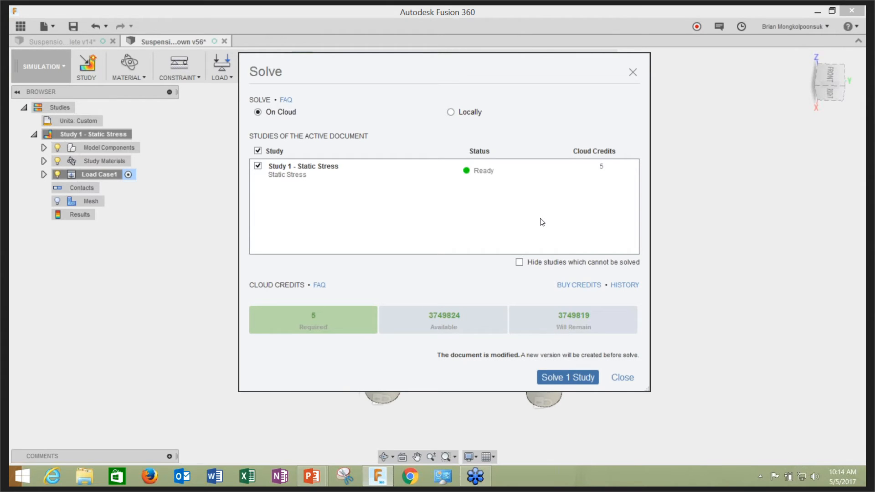
pyautogui.click(459, 112)
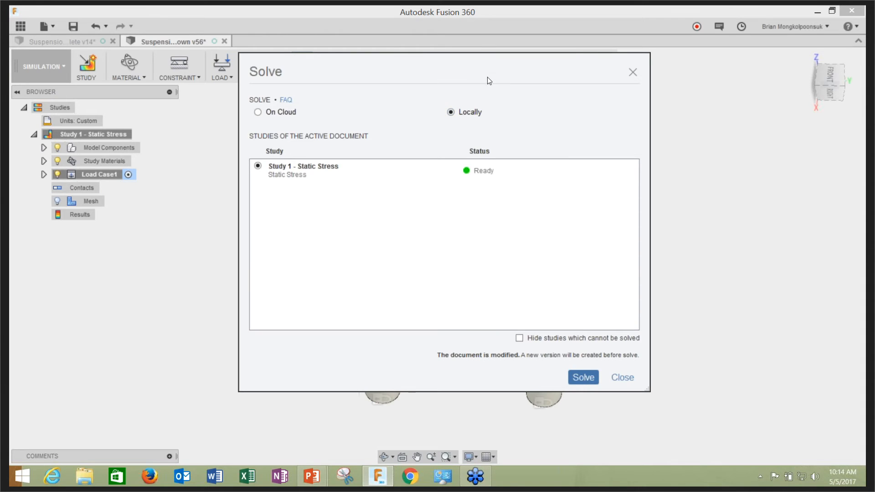
pyautogui.moveTo(488, 81)
pyautogui.mouseDown()
pyautogui.moveTo(637, 256)
pyautogui.moveTo(592, 186)
pyautogui.moveTo(496, 88)
pyautogui.mouseUp()
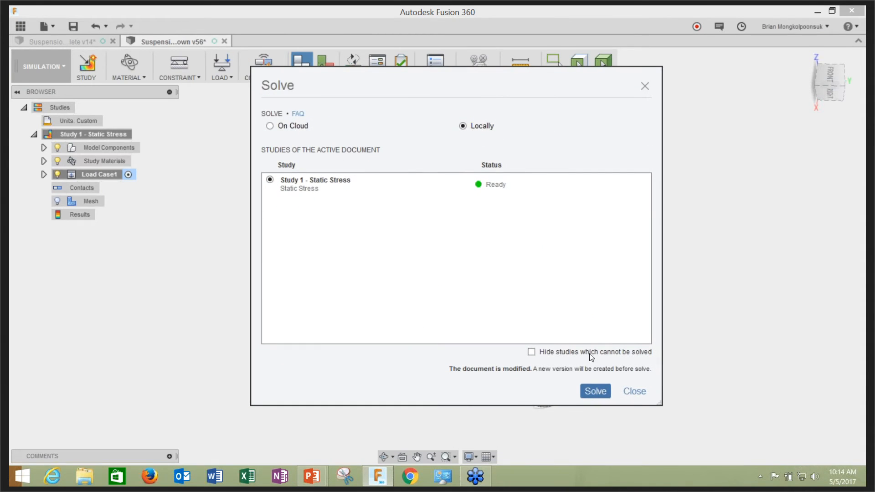
pyautogui.click(589, 388)
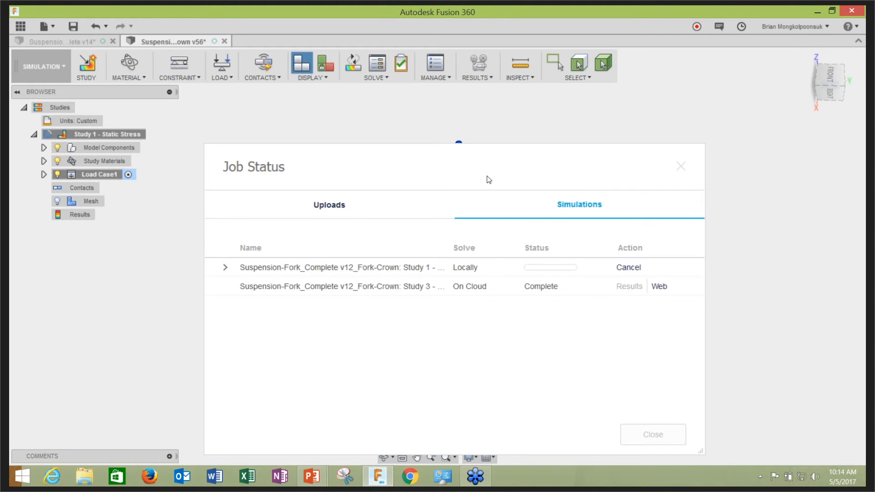
pyautogui.moveTo(491, 168); pyautogui.dragTo(521, 329)
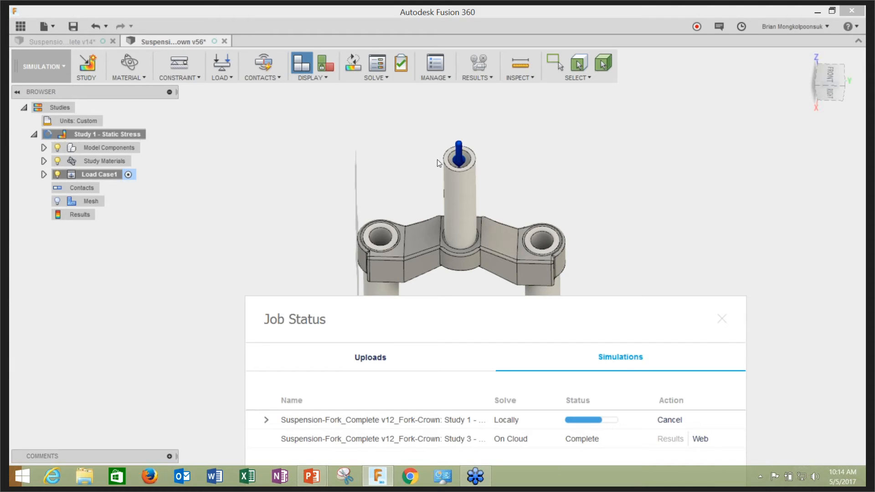
pyautogui.moveTo(526, 312); pyautogui.dragTo(508, 214)
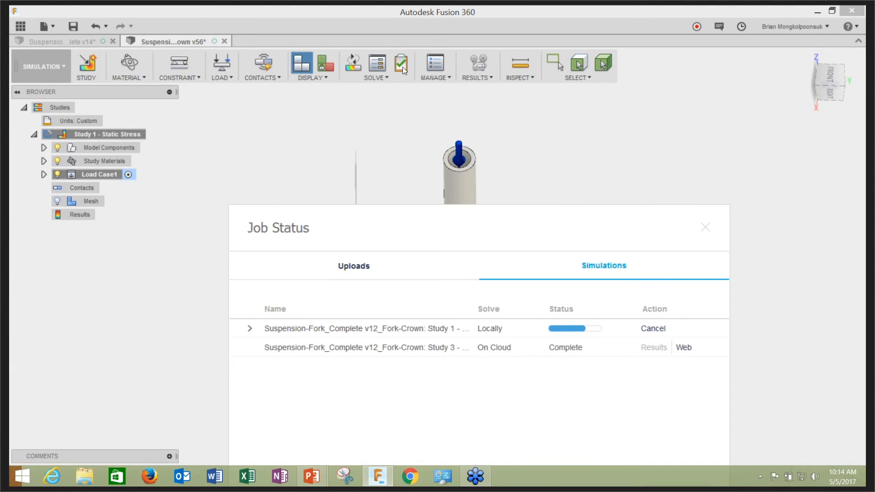
pyautogui.moveTo(480, 221); pyautogui.dragTo(474, 332)
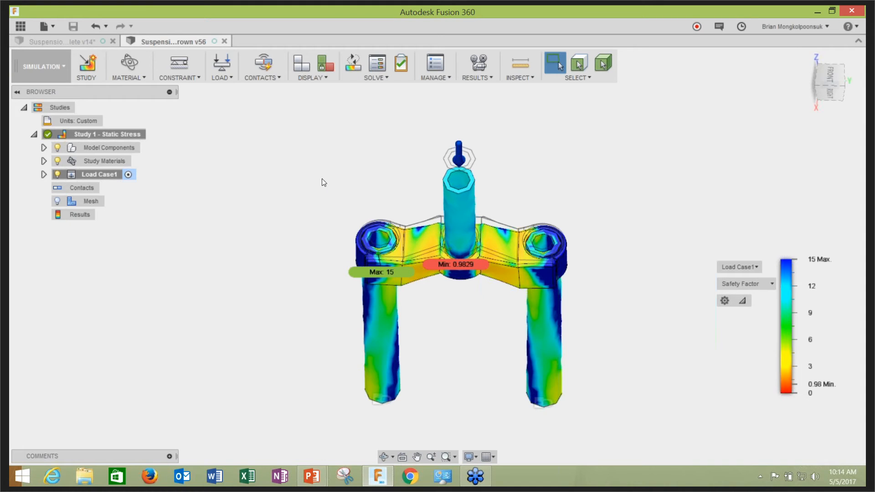
# Switch to the Model workspace and compute interference between the fork crown and all three tubes
pyautogui.click(64, 71)
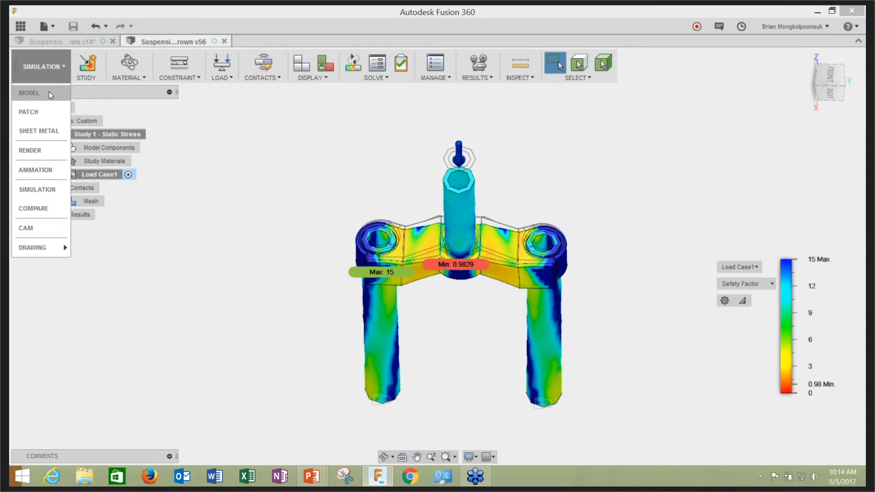
pyautogui.click(47, 93)
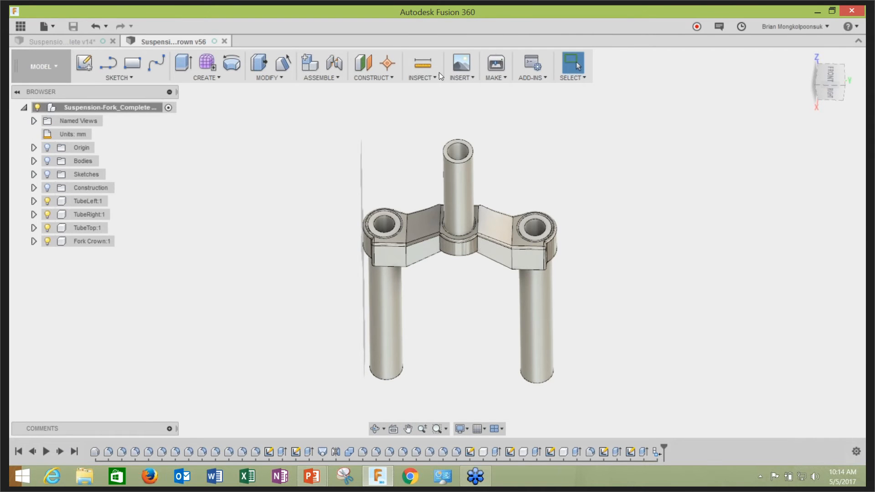
pyautogui.click(423, 78)
pyautogui.click(429, 105)
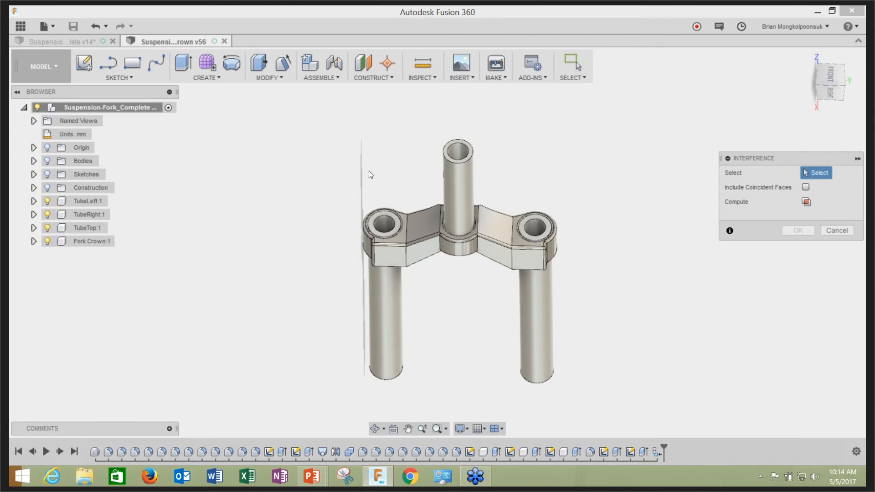
pyautogui.moveTo(275, 112); pyautogui.dragTo(611, 369)
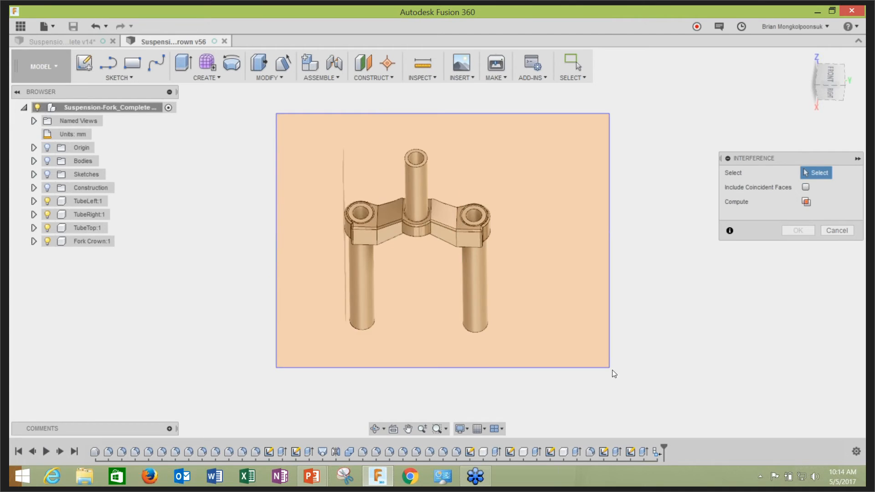
pyautogui.scroll(-1, 606, 285)
pyautogui.scroll(2, 550, 279)
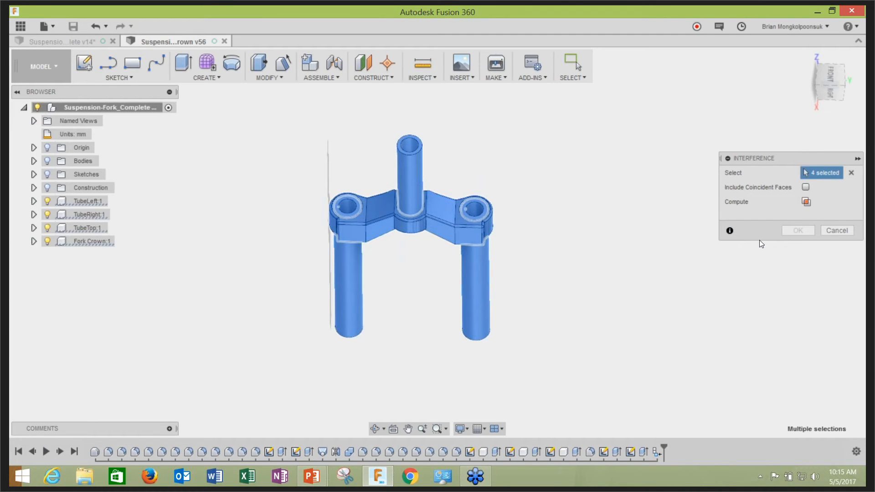
pyautogui.click(807, 202)
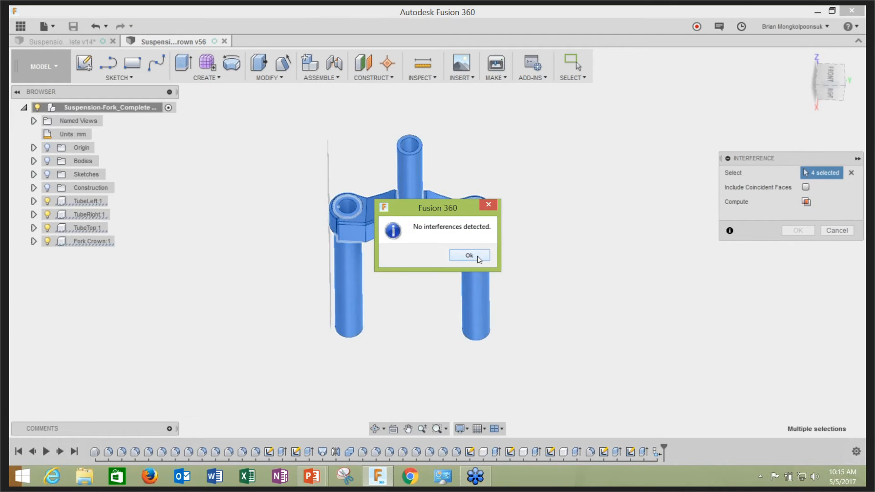
pyautogui.click(477, 256)
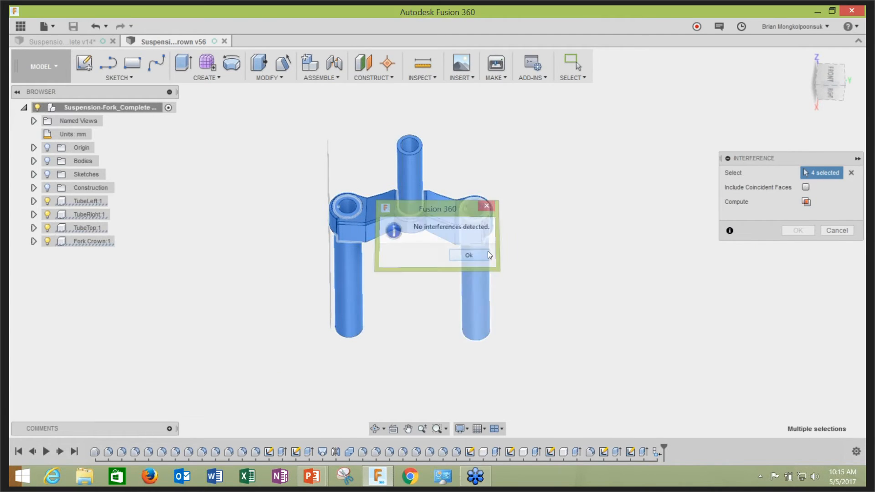
# Recompute the interference with coincident faces included, examine the highlighted crown-to-tube contact faces and close the check without keeping anything
pyautogui.click(806, 187)
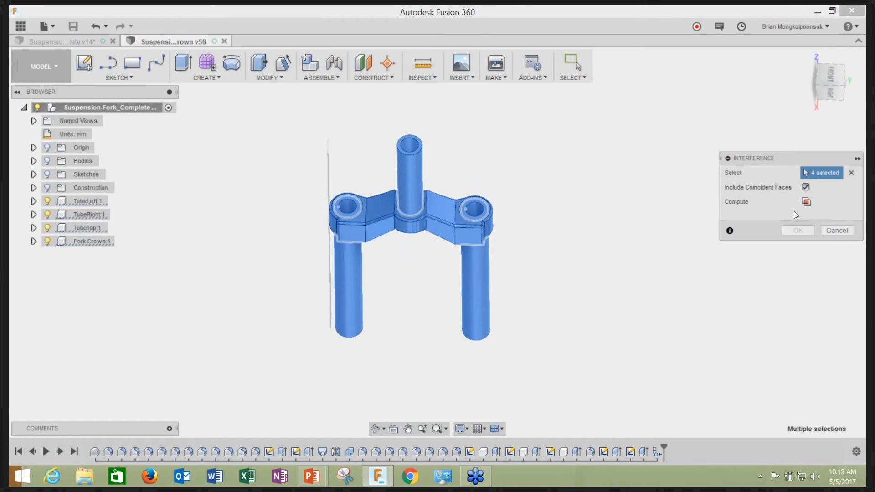
pyautogui.click(805, 202)
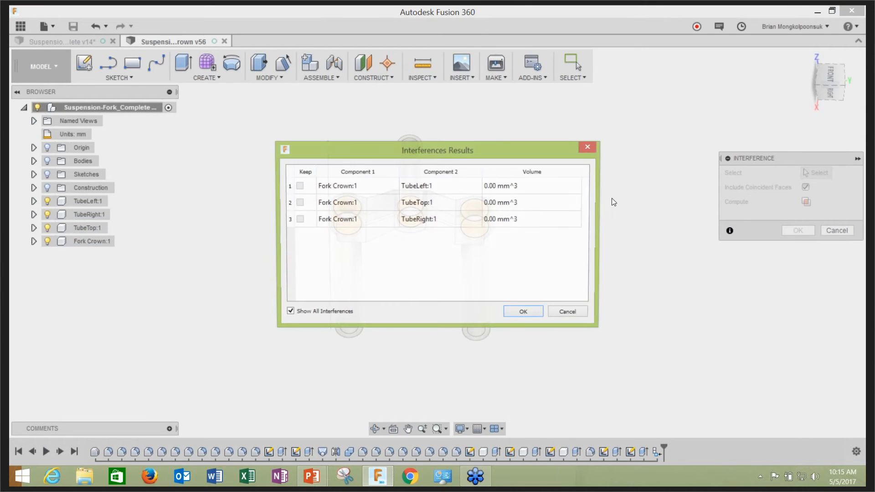
pyautogui.moveTo(451, 224); pyautogui.dragTo(468, 315)
pyautogui.scroll(3, 347, 233)
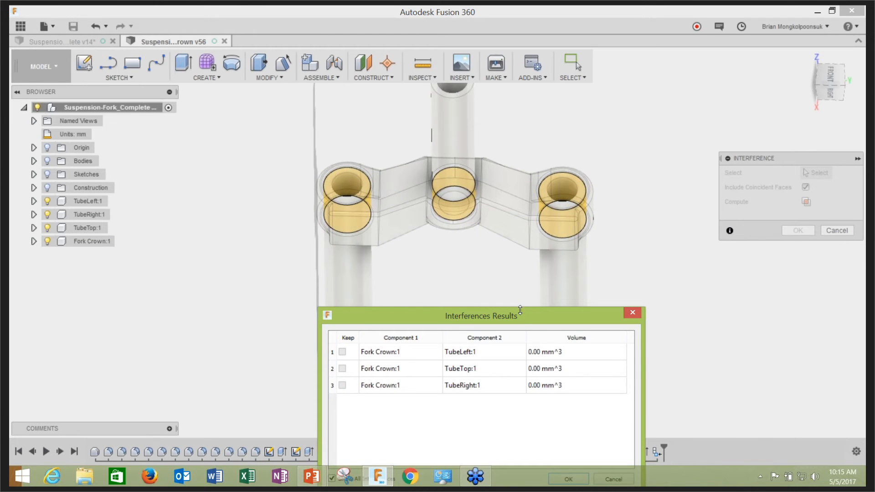
pyautogui.moveTo(521, 307); pyautogui.dragTo(515, 278)
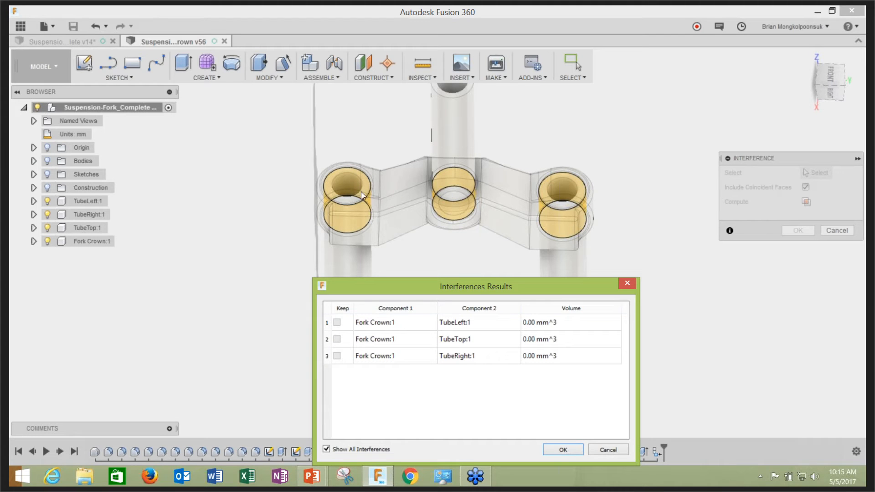
pyautogui.moveTo(467, 280); pyautogui.dragTo(448, 251)
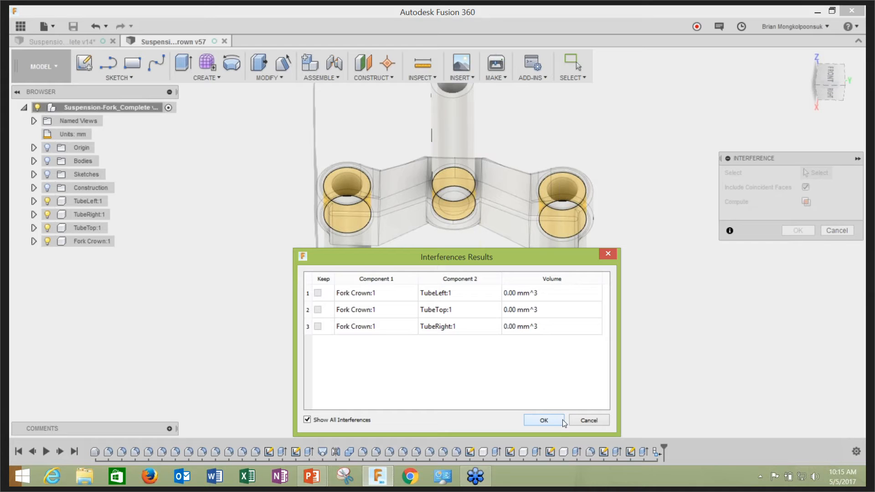
pyautogui.click(587, 420)
# Return to the Simulation workspace and place the Safety Factor legend close to the fork model for review
pyautogui.click(31, 65)
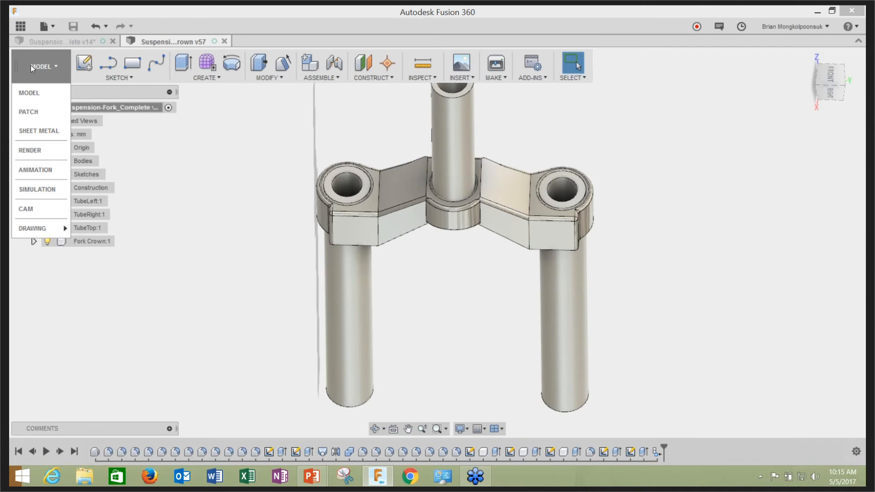
pyautogui.click(47, 187)
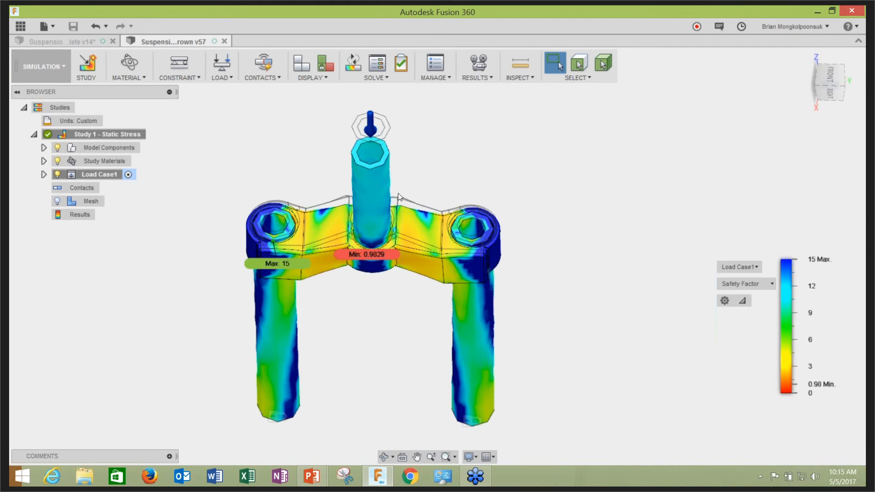
pyautogui.scroll(-2, 544, 222)
pyautogui.scroll(2, 441, 223)
pyautogui.scroll(-2, 589, 231)
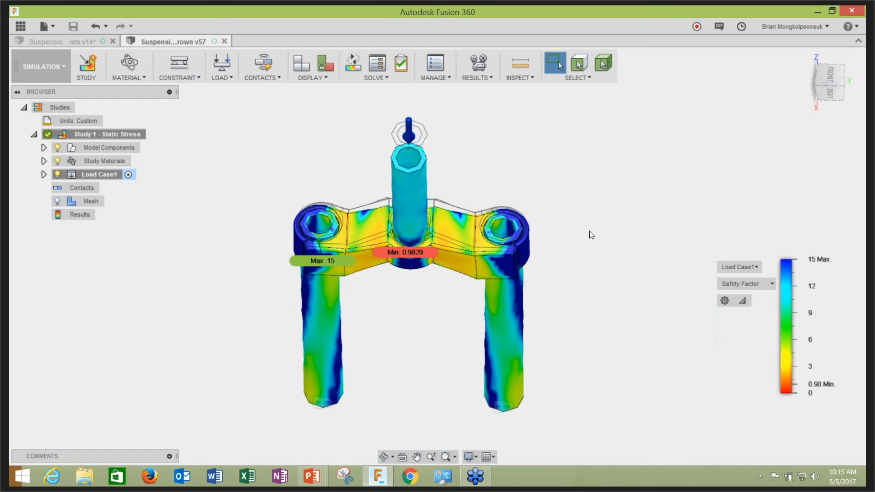
pyautogui.scroll(1, 530, 231)
pyautogui.moveTo(796, 260)
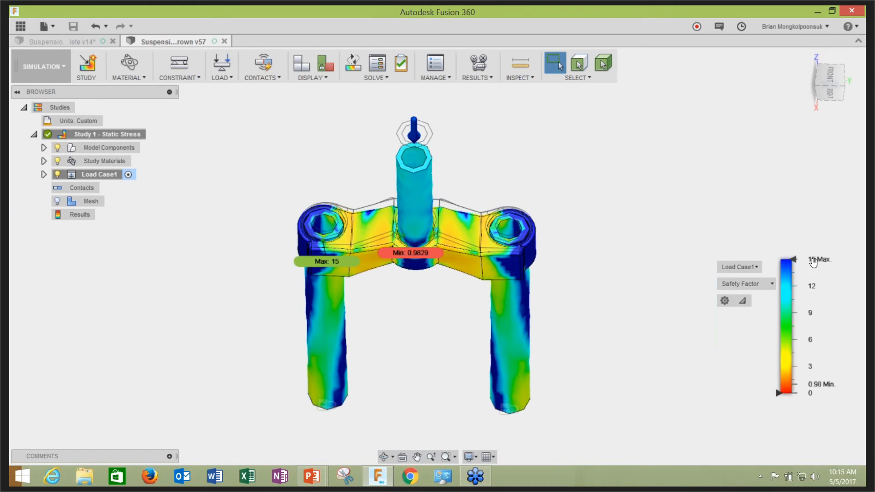
pyautogui.moveTo(800, 246); pyautogui.dragTo(628, 136)
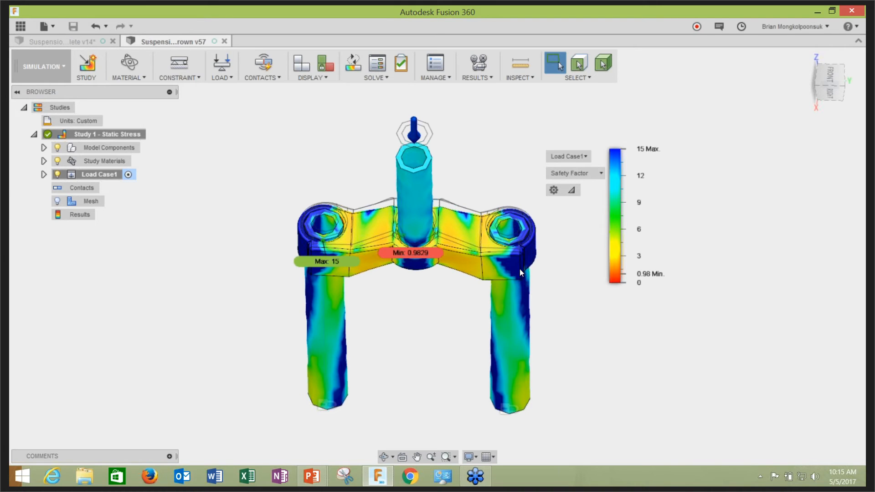
# Display the Stress result for Load Case1 and switch the plot to Displacement
pyautogui.click(573, 177)
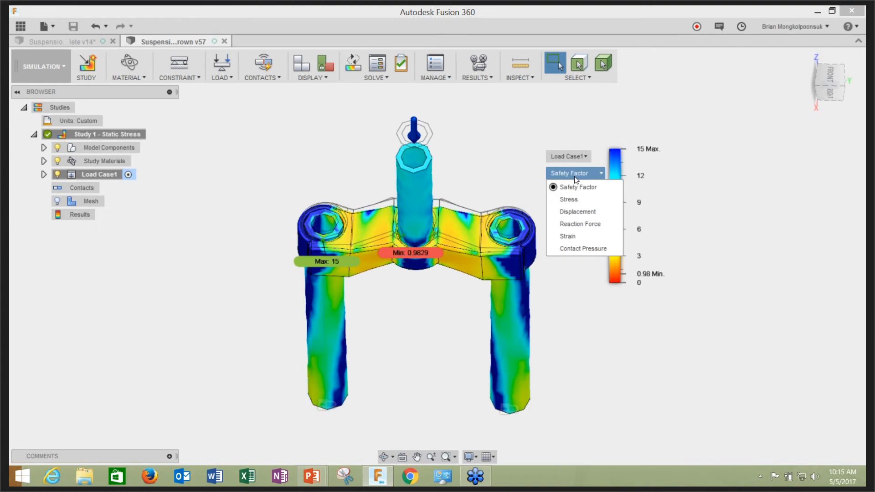
pyautogui.click(576, 198)
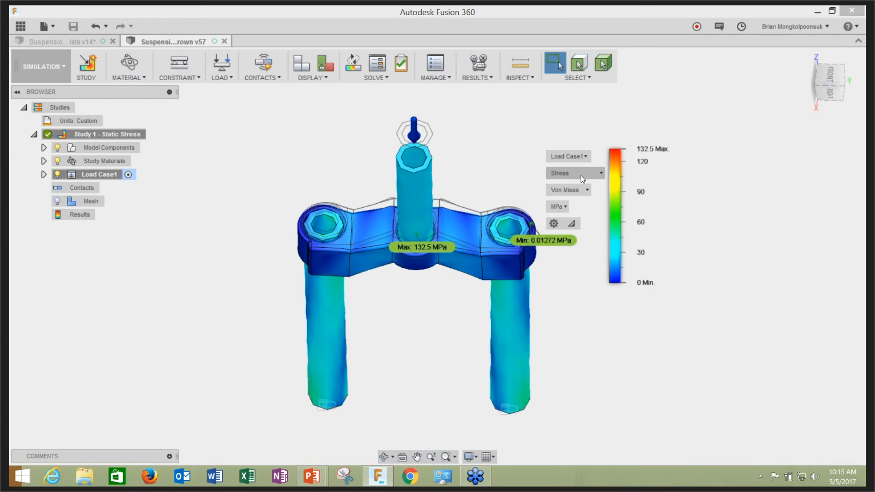
pyautogui.click(580, 176)
pyautogui.click(591, 208)
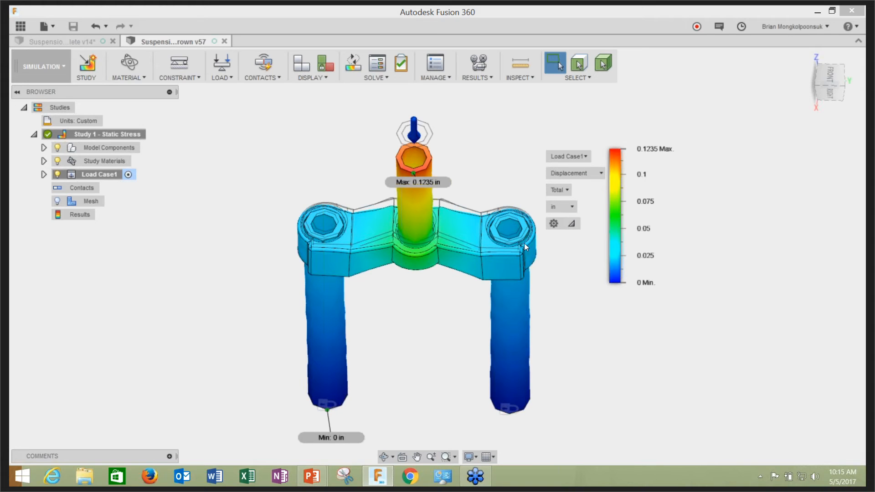
# Add displacement surface probes on the upper face of the crown's left arm and midway down the right fork tube
pyautogui.click(478, 77)
pyautogui.click(519, 77)
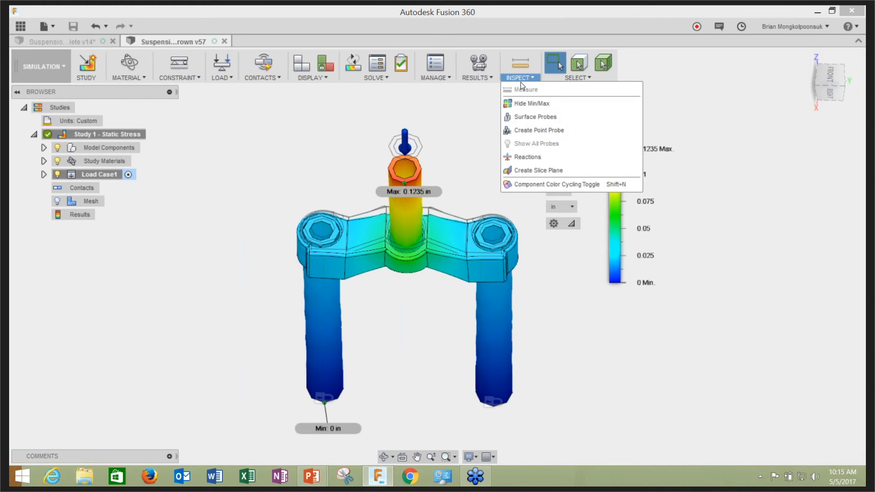
pyautogui.click(533, 117)
pyautogui.click(367, 225)
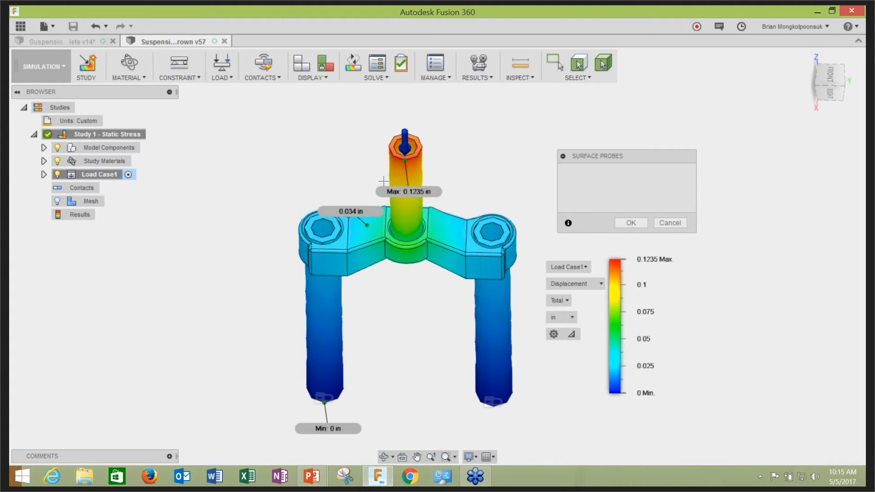
pyautogui.click(365, 254)
pyautogui.scroll(2, 355, 249)
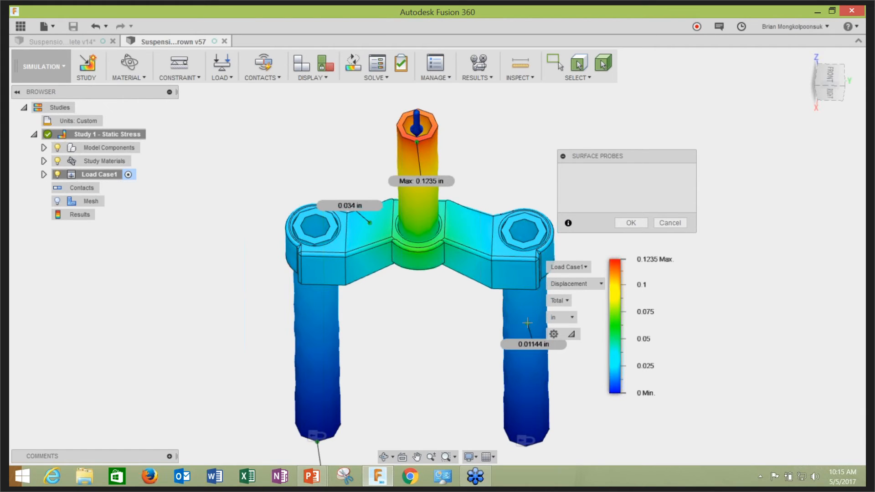
pyautogui.click(528, 323)
pyautogui.click(631, 223)
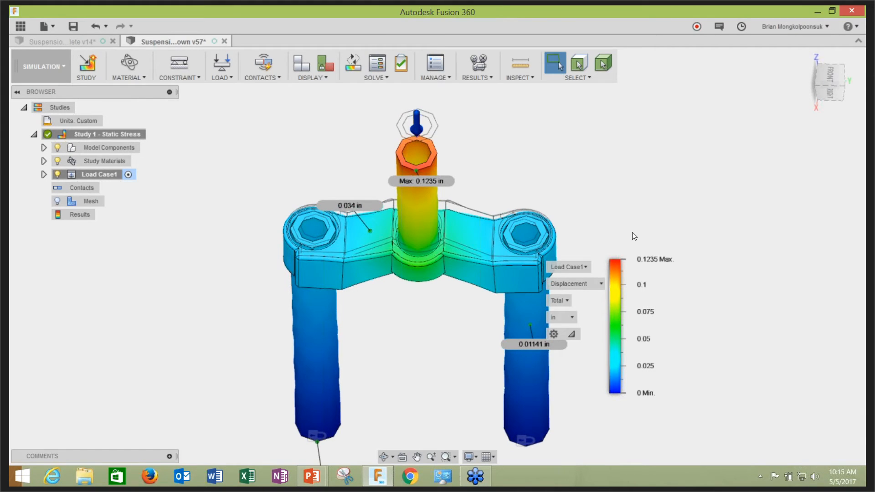
# Animate the displacement result and record it as an AVI file named test in the RadCal folder, replacing the existing file
pyautogui.click(482, 80)
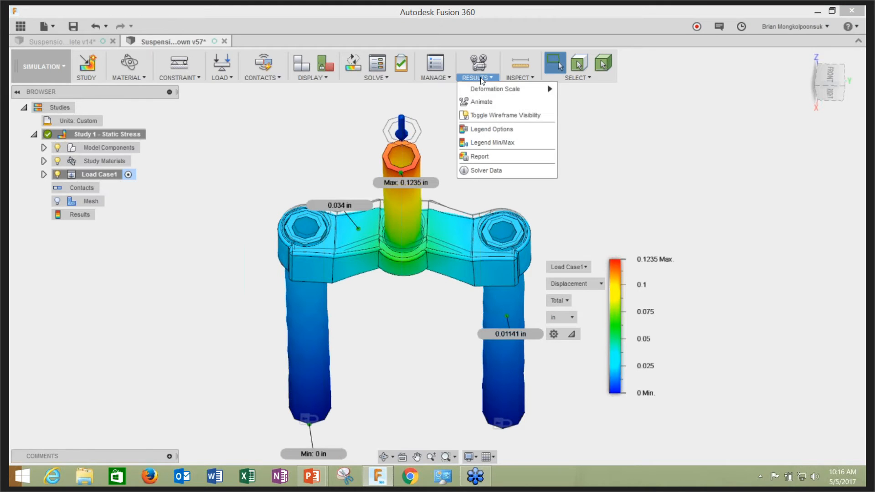
pyautogui.click(485, 102)
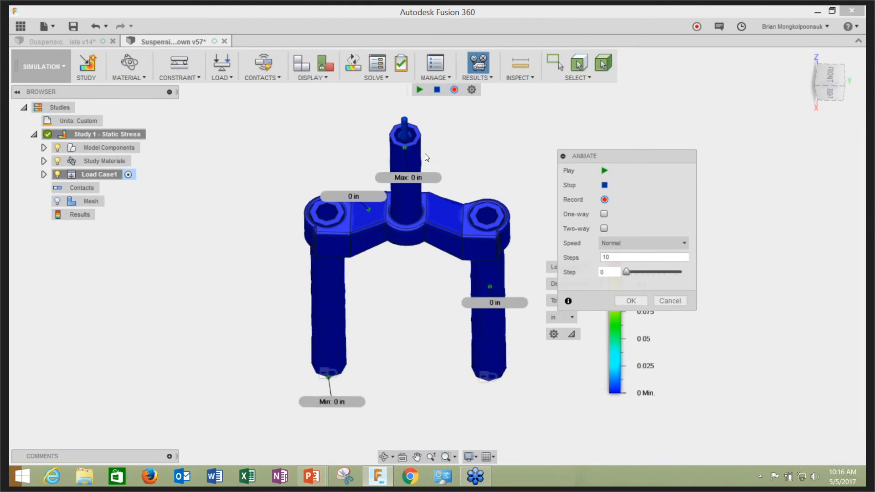
pyautogui.click(604, 201)
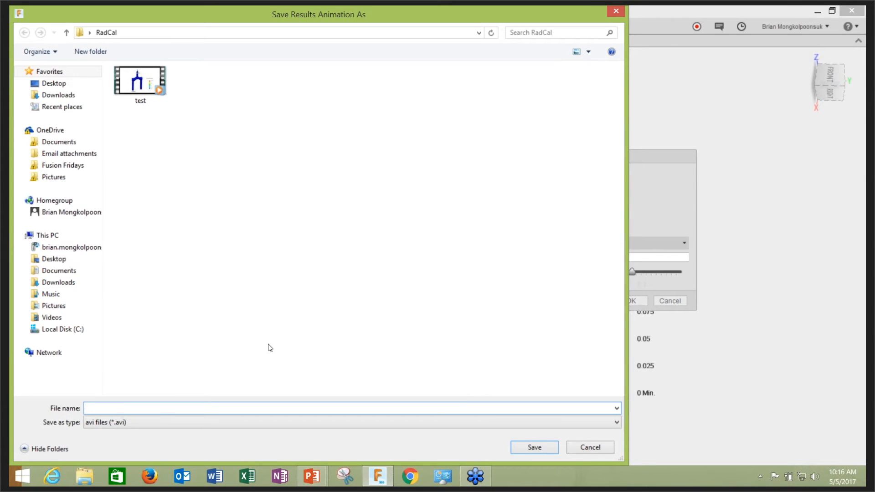
pyautogui.write('test')
pyautogui.press('Return')
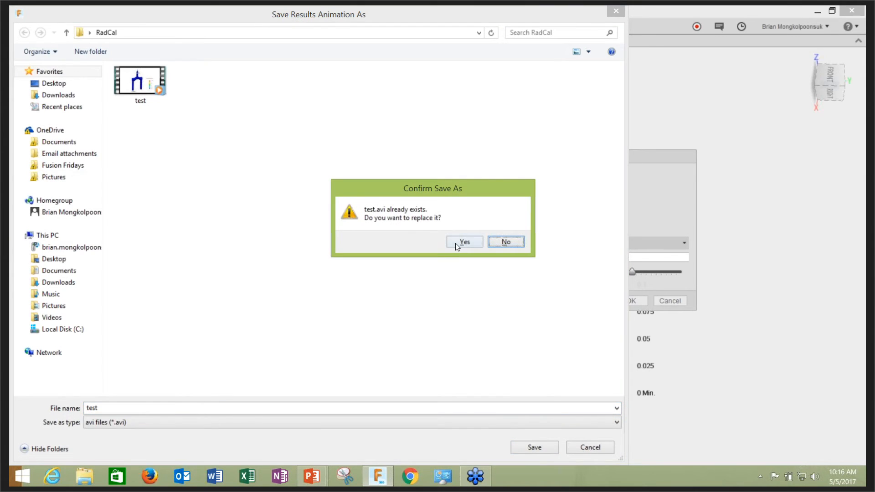
pyautogui.click(456, 244)
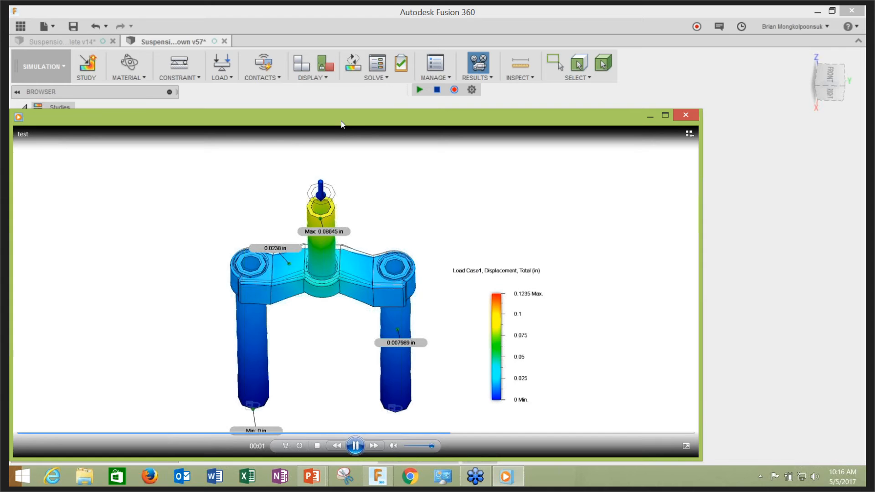
# Watch the recorded animation play back, close the media player and leave the Animate command
pyautogui.moveTo(342, 121); pyautogui.dragTo(364, 91)
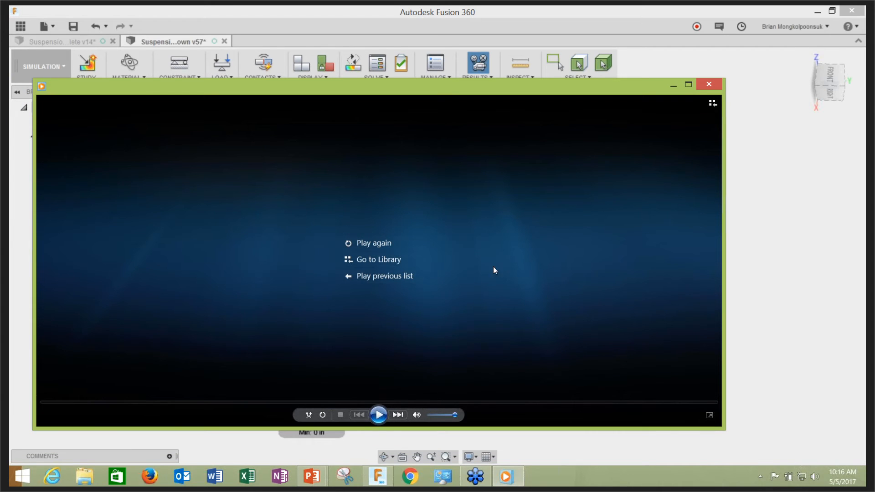
pyautogui.click(701, 86)
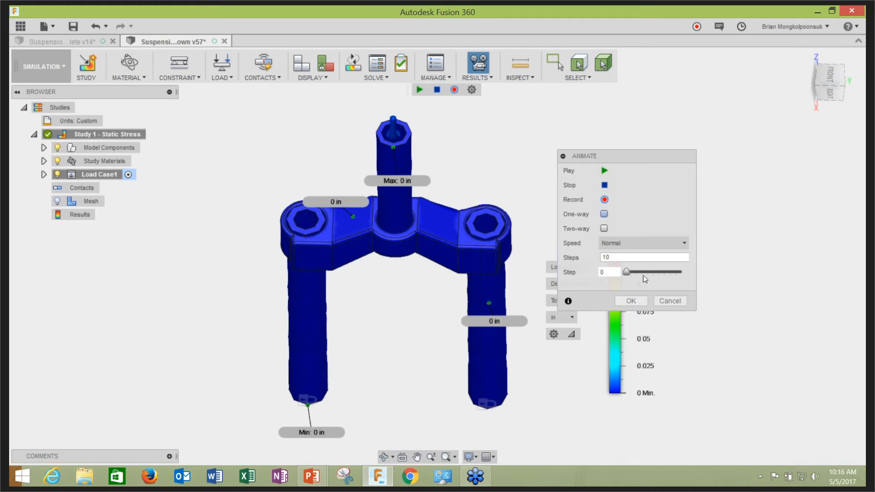
pyautogui.click(669, 301)
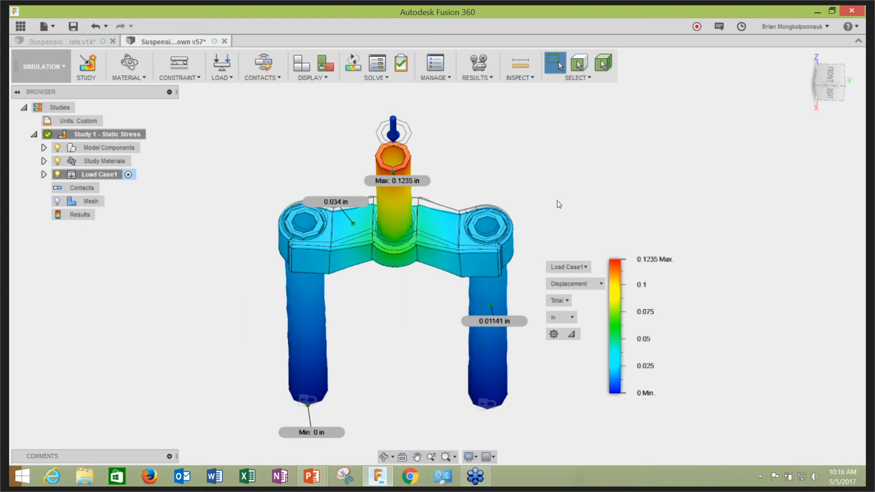
# Generate a preview of the study report for Study 1's Load Case1 and maximize its browser window
pyautogui.click(493, 81)
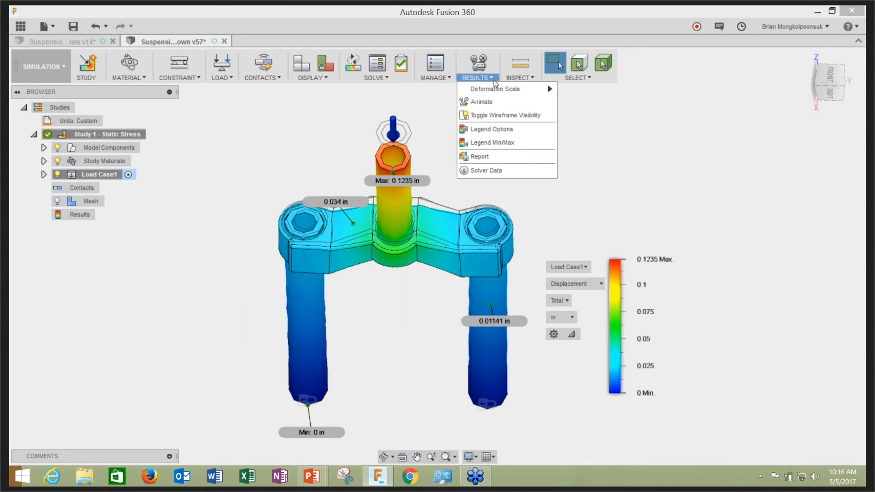
pyautogui.click(490, 157)
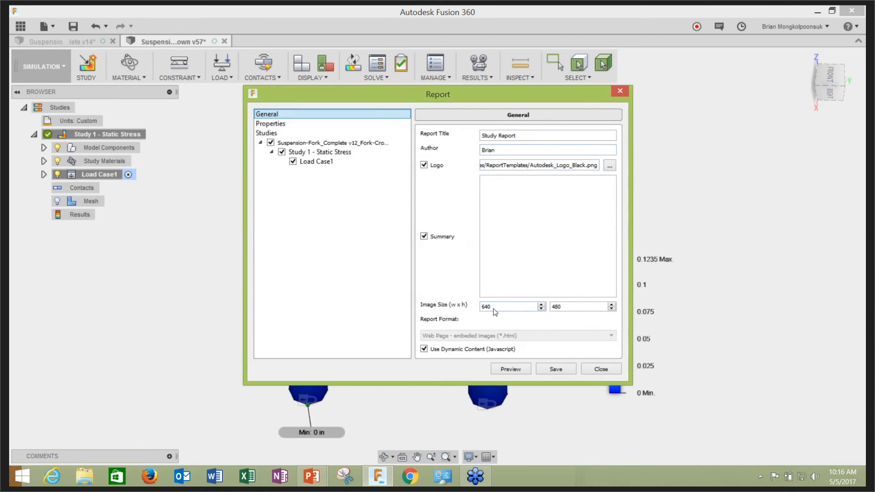
pyautogui.click(511, 369)
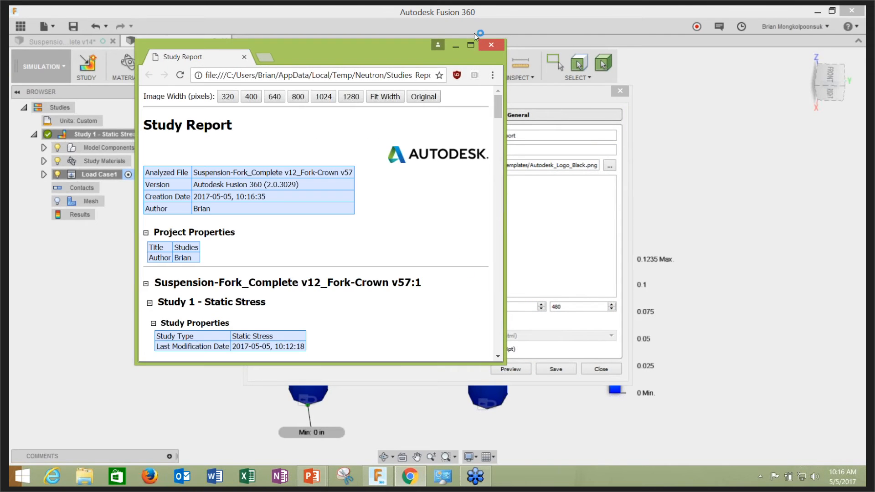
pyautogui.click(470, 46)
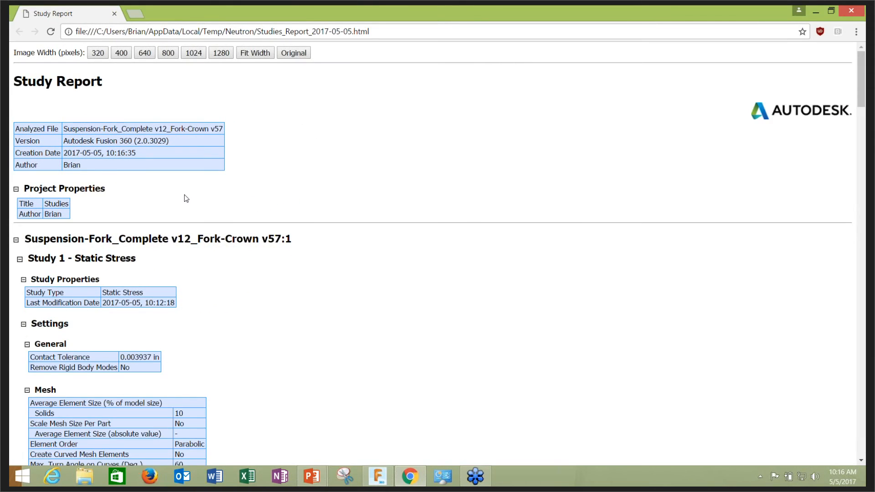
# Read through the report's mesh settings, materials, contacts, loads and result plots, then close the preview and the Report dialog
pyautogui.scroll(-3, 187, 197)
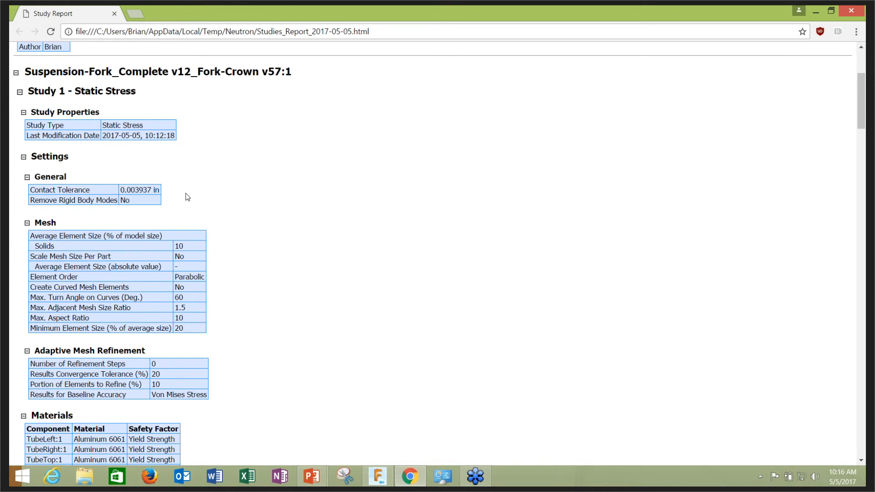
pyautogui.scroll(-5, 187, 197)
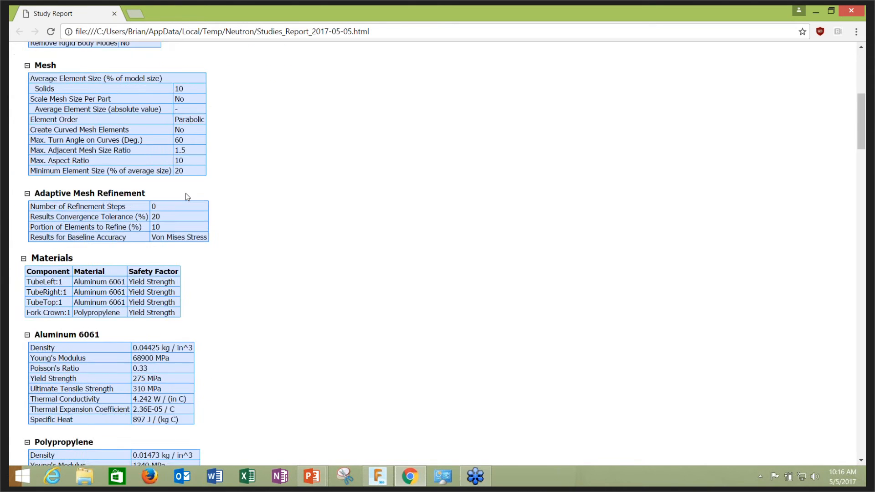
pyautogui.scroll(-15, 185, 197)
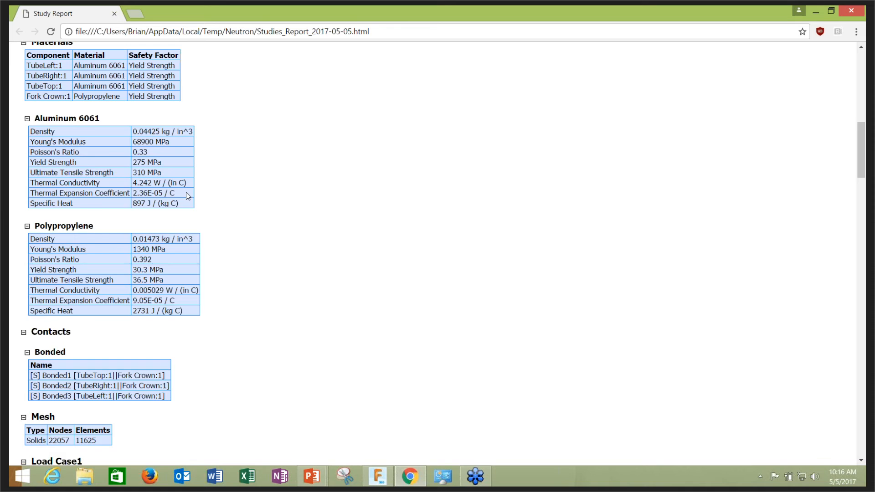
pyautogui.scroll(-2, 182, 198)
pyautogui.scroll(2, 183, 198)
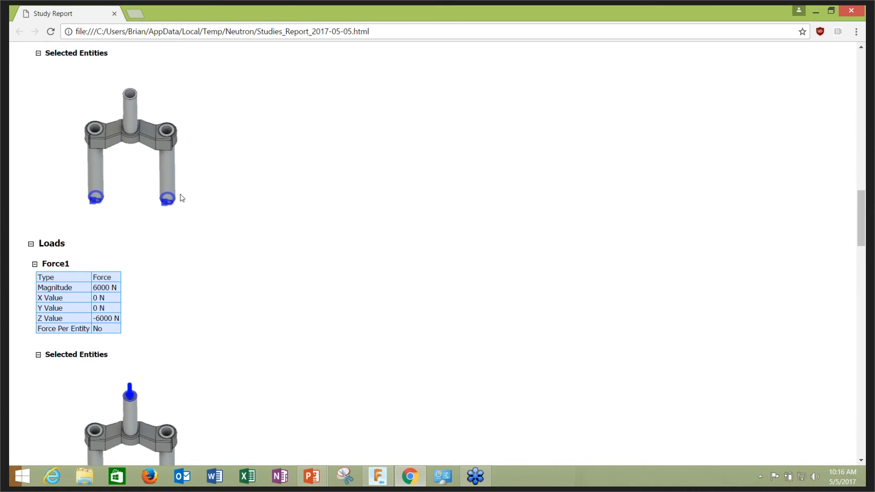
pyautogui.scroll(-2, 183, 198)
pyautogui.scroll(-13, 182, 197)
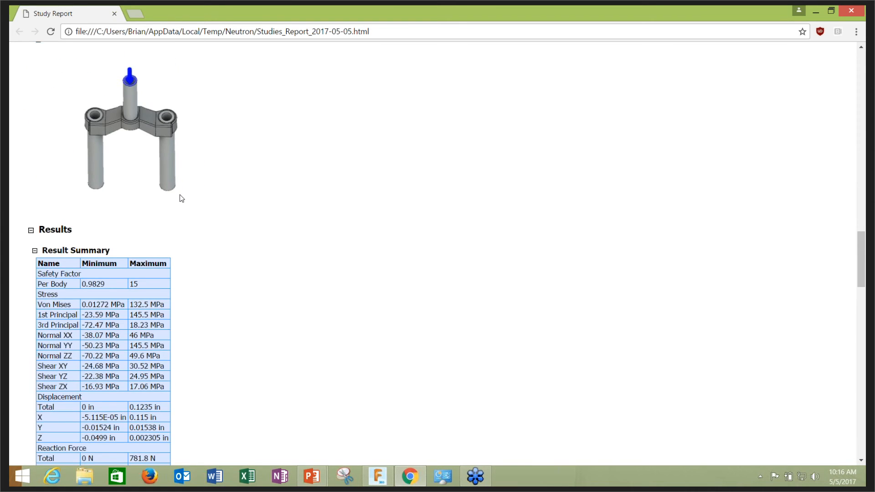
pyautogui.scroll(-16, 181, 199)
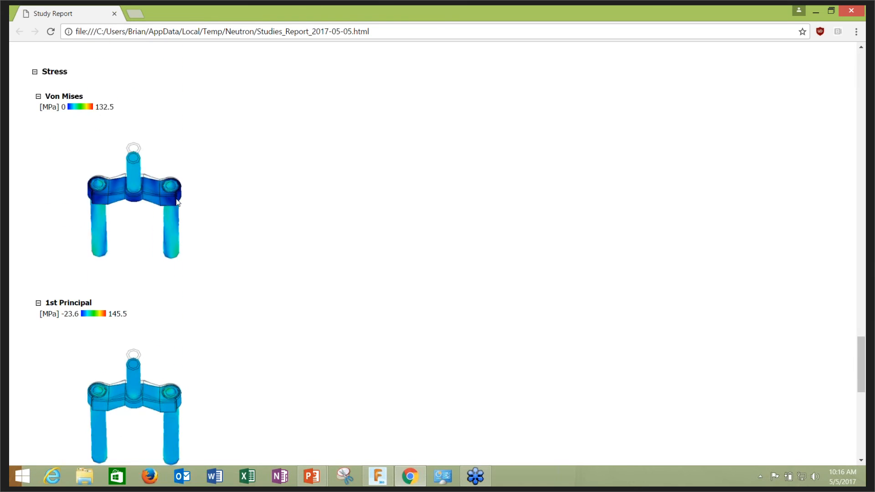
pyautogui.scroll(-3, 178, 203)
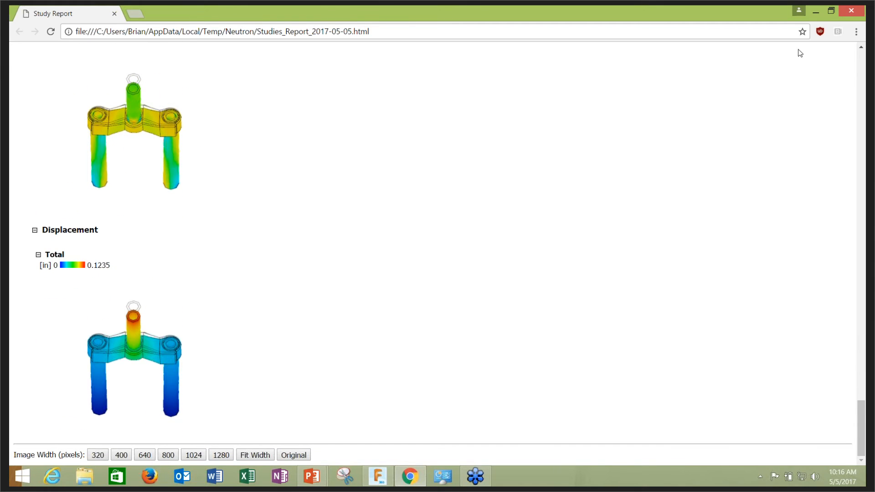
pyautogui.click(846, 12)
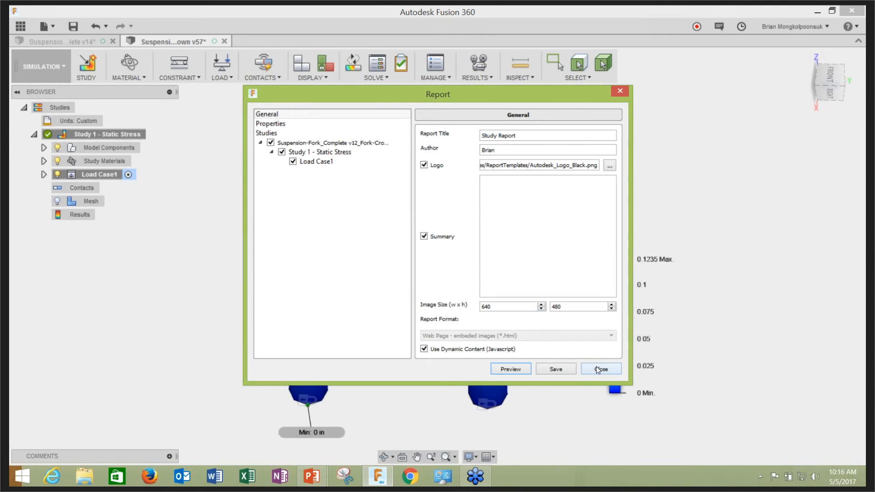
pyautogui.click(600, 369)
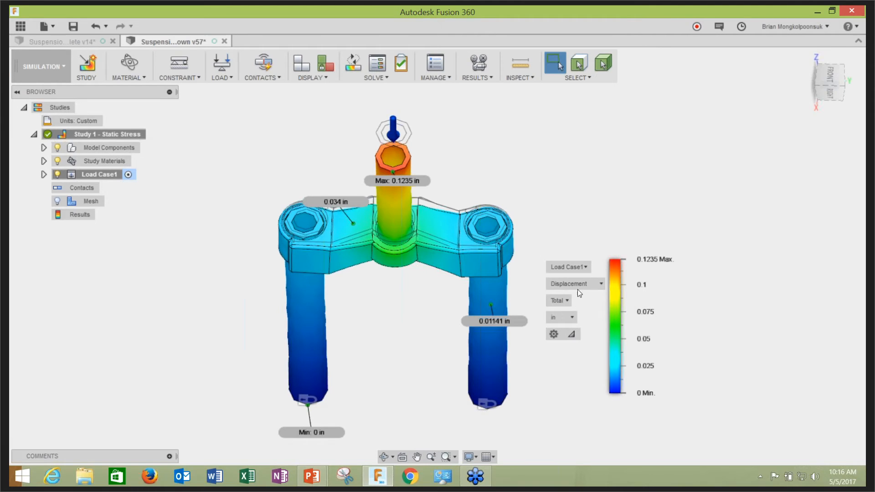
# Move the results legend up beside the top tube, then review the available result types and displacement units, keeping Displacement
pyautogui.moveTo(651, 267); pyautogui.dragTo(641, 138)
pyautogui.click(582, 162)
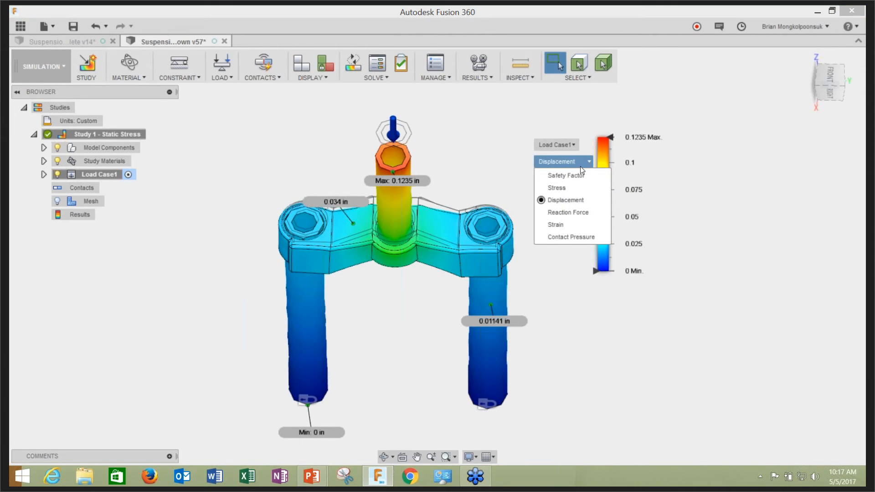
pyautogui.click(570, 200)
pyautogui.click(559, 196)
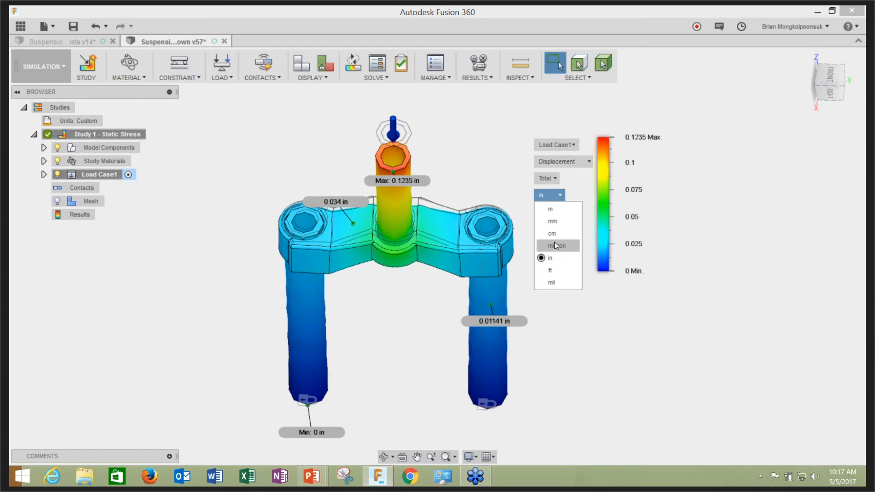
pyautogui.click(563, 193)
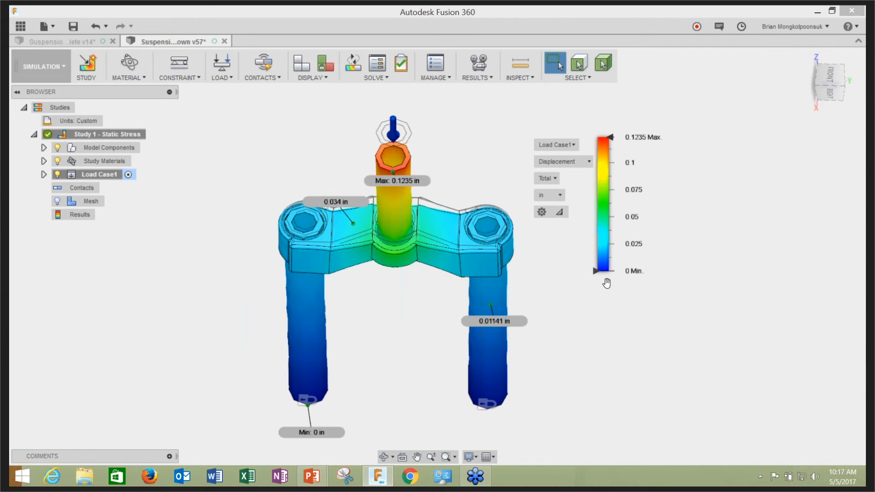
# Try the lower threshold of the displacement legend and leave it at the minimum
pyautogui.click(595, 272)
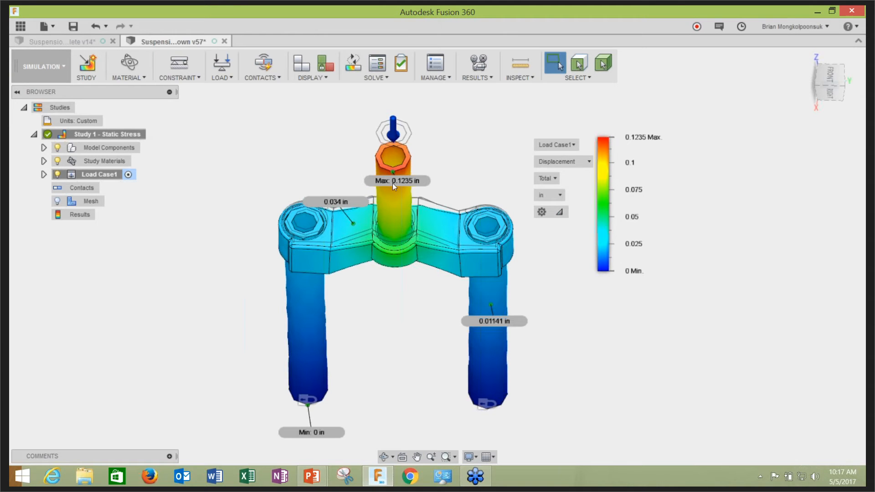
pyautogui.moveTo(595, 273)
pyautogui.moveTo(595, 270)
pyautogui.mouseDown()
pyautogui.moveTo(601, 183)
pyautogui.moveTo(598, 270)
pyautogui.mouseUp()
# Display the Von Mises Stress result for Load Case1, then switch the plot to Safety Factor
pyautogui.click(566, 161)
pyautogui.click(567, 188)
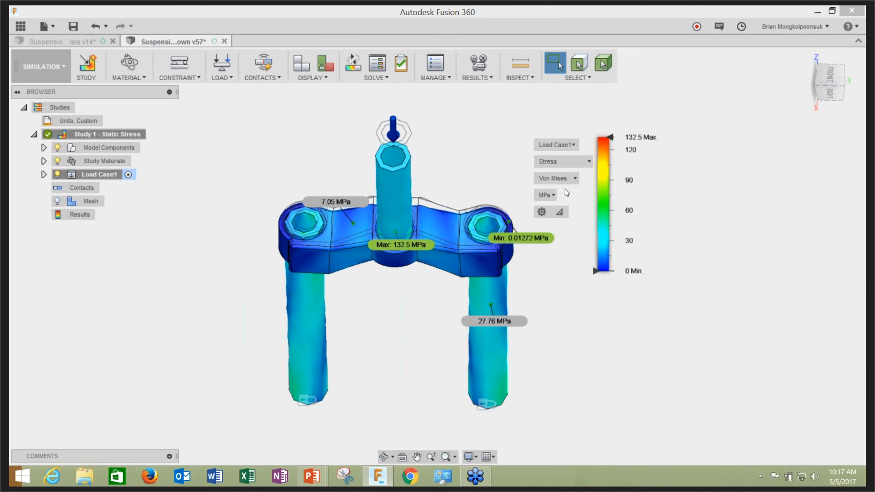
pyautogui.click(564, 164)
pyautogui.click(565, 175)
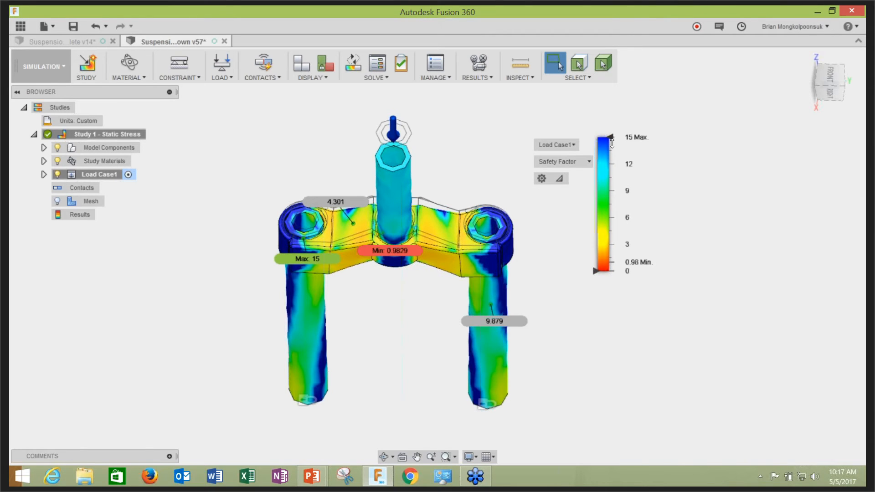
# Isolate the regions with a safety factor of 0 to 5.38, restore the full range and examine the crown from several angles
pyautogui.moveTo(612, 143); pyautogui.dragTo(609, 224)
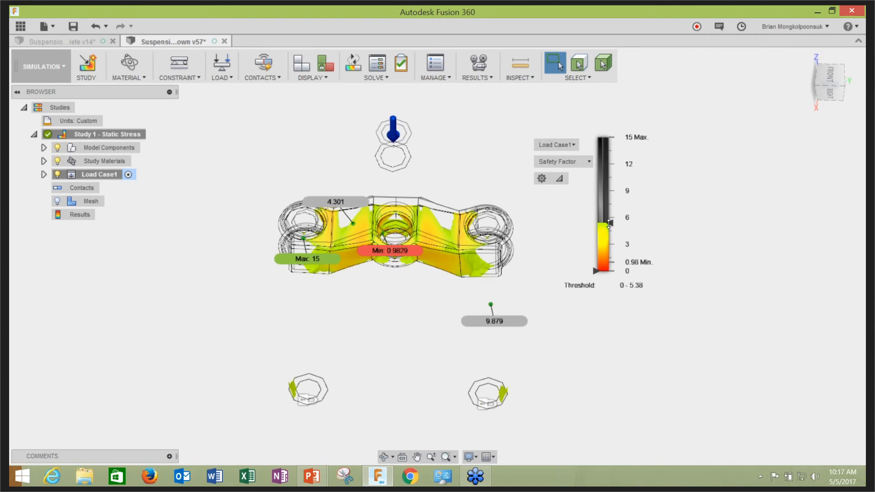
pyautogui.moveTo(606, 222); pyautogui.dragTo(602, 137)
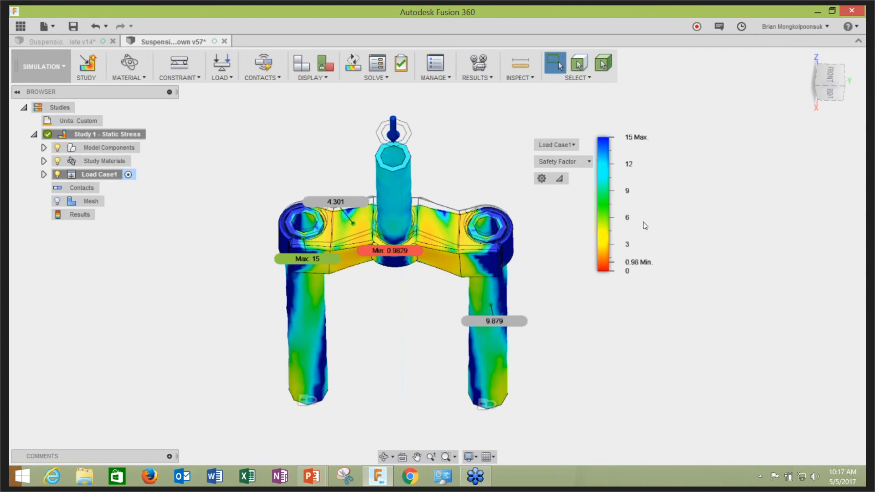
pyautogui.scroll(-2, 503, 178)
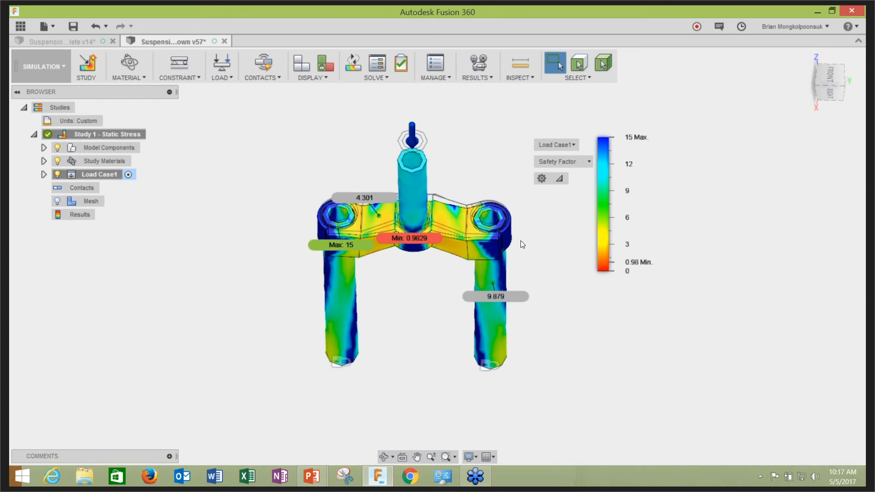
pyautogui.scroll(3, 520, 241)
pyautogui.scroll(-2, 525, 218)
pyautogui.scroll(2, 527, 217)
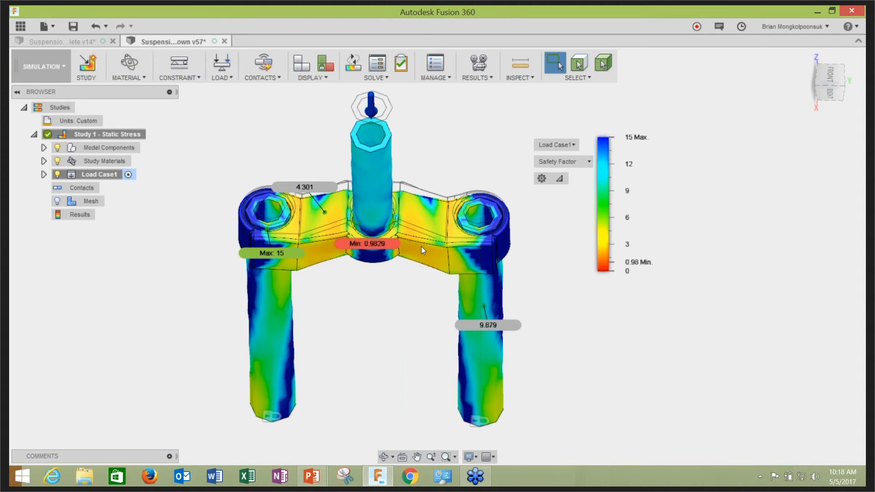
pyautogui.keyDown('shift'); pyautogui.moveTo(423, 277); pyautogui.dragTo(455, 282, button='middle'); pyautogui.keyUp('shift')
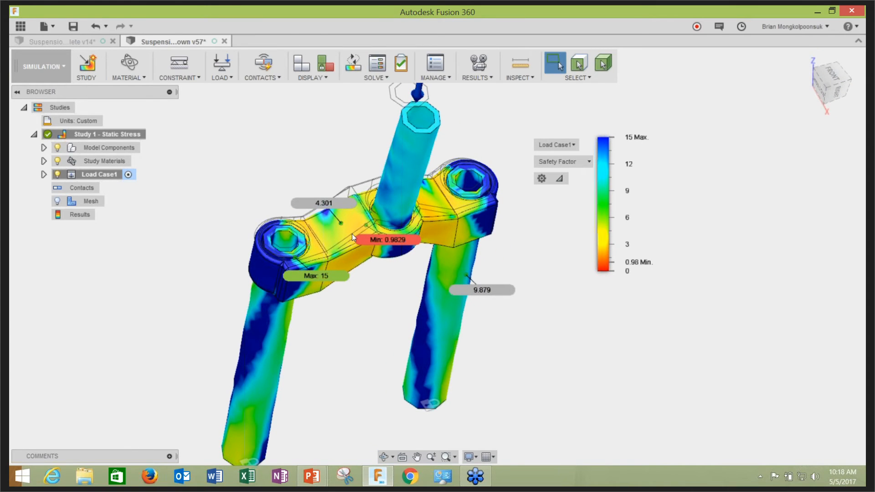
pyautogui.keyDown('shift'); pyautogui.moveTo(396, 279); pyautogui.dragTo(381, 290, button='middle'); pyautogui.keyUp('shift')
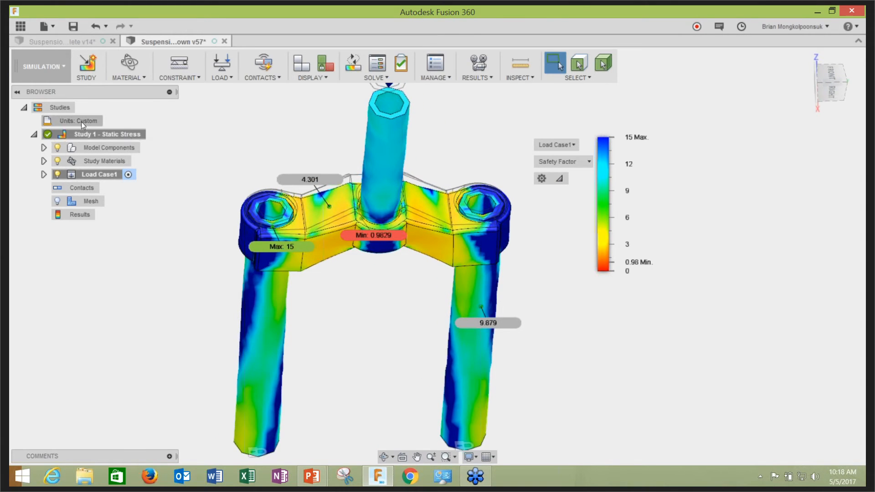
# Switch to the Model workspace and inspect the fork crown and tubes
pyautogui.click(52, 71)
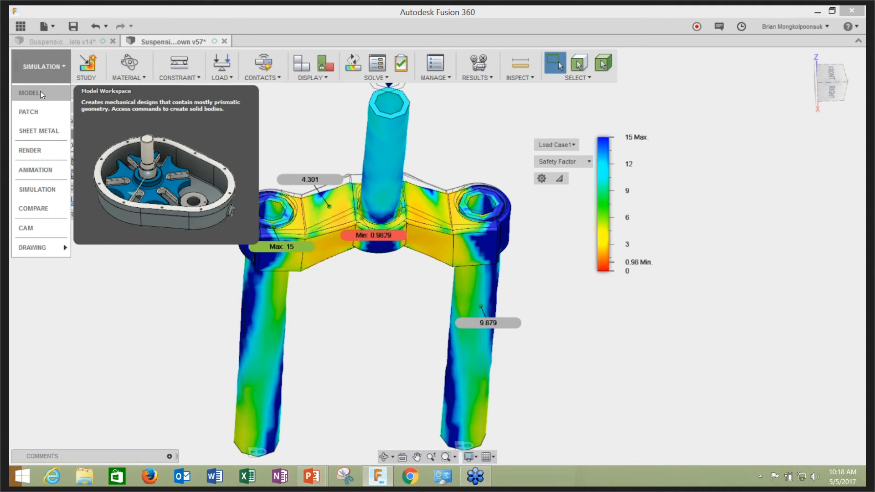
pyautogui.click(40, 93)
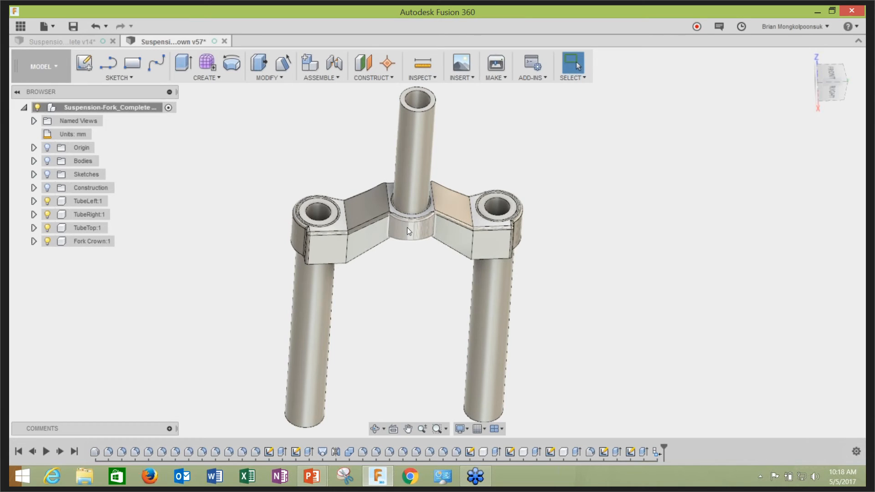
pyautogui.keyDown('shift'); pyautogui.moveTo(357, 154); pyautogui.dragTo(388, 184, button='middle'); pyautogui.keyUp('shift')
pyautogui.keyDown('shift'); pyautogui.moveTo(433, 254); pyautogui.dragTo(367, 226, button='middle'); pyautogui.keyUp('shift')
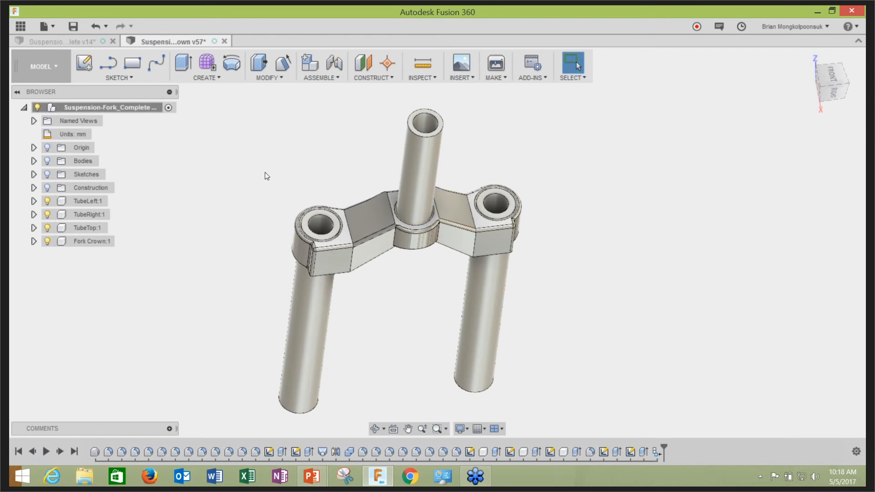
pyautogui.keyDown('shift'); pyautogui.moveTo(351, 161); pyautogui.dragTo(362, 162, button='middle'); pyautogui.keyUp('shift')
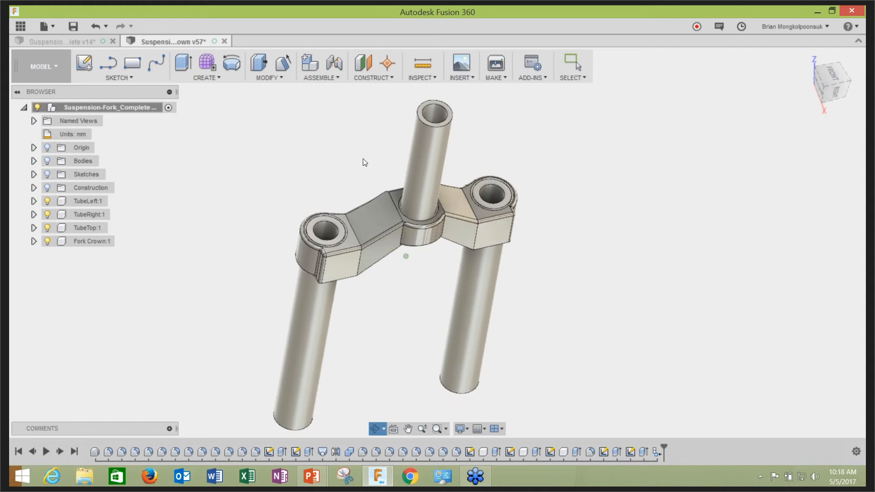
# Open Sketch4 for editing, bring up the value of its R20.00 arc dimension, and leave the sketch
pyautogui.click(34, 174)
pyautogui.rightClick(102, 228)
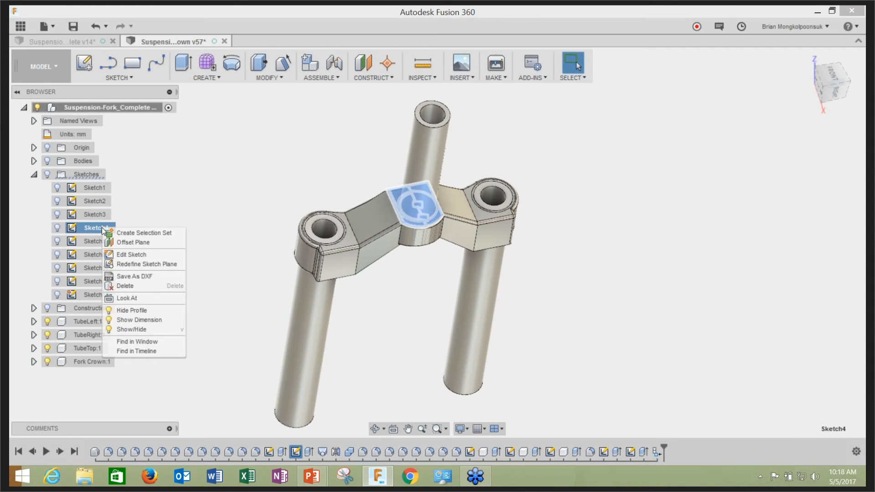
pyautogui.click(127, 256)
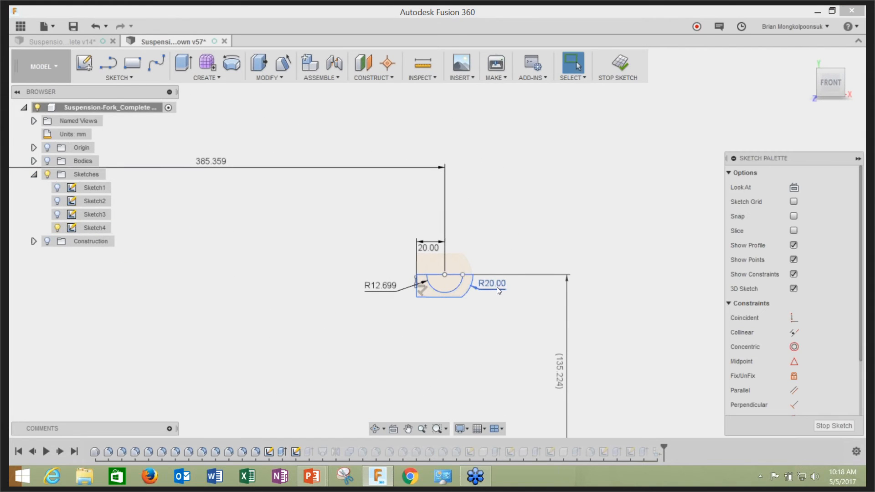
pyautogui.doubleClick(495, 291)
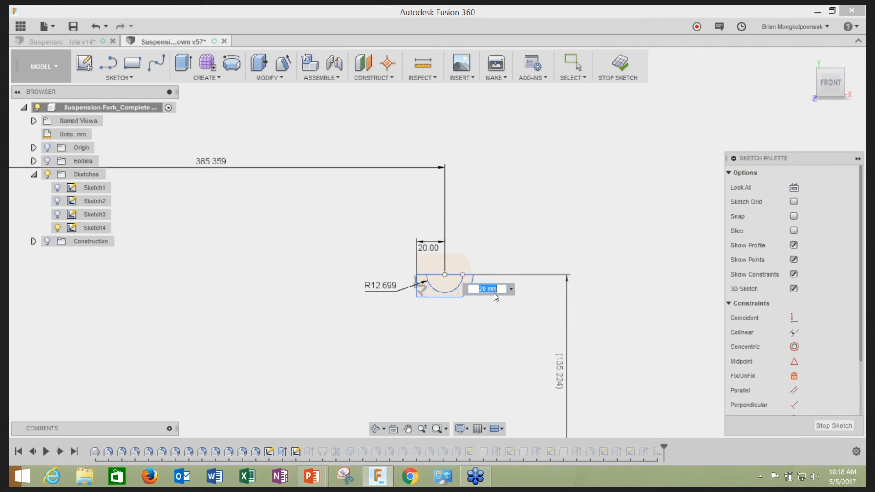
pyautogui.click(840, 425)
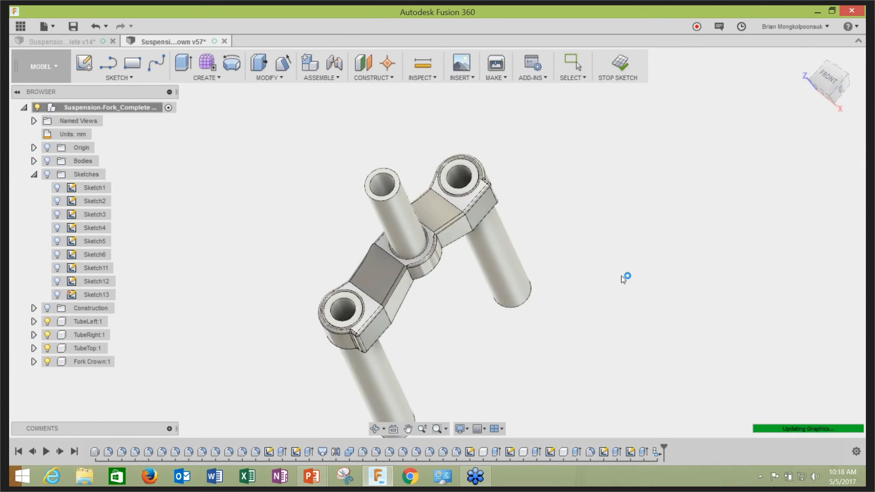
# Add a user parameter named circledia with unit mm and expression 35
pyautogui.keyDown('shift'); pyautogui.moveTo(560, 284); pyautogui.dragTo(565, 260, button='middle'); pyautogui.keyUp('shift')
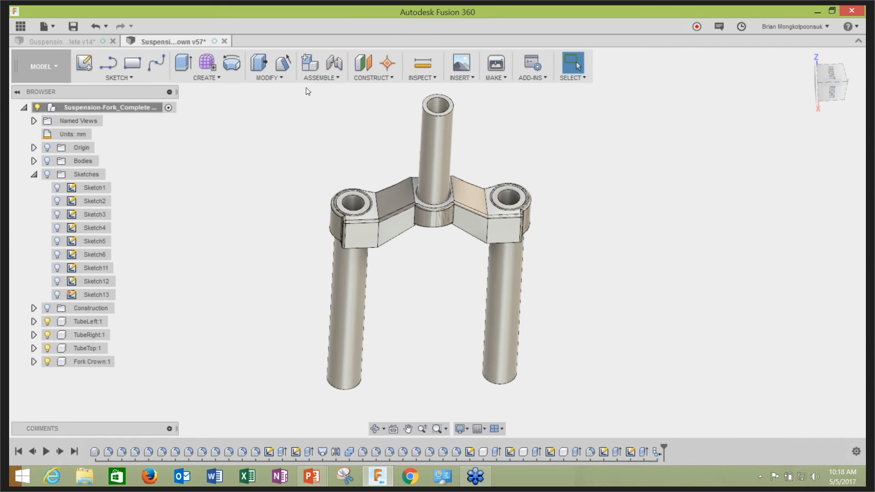
pyautogui.click(283, 78)
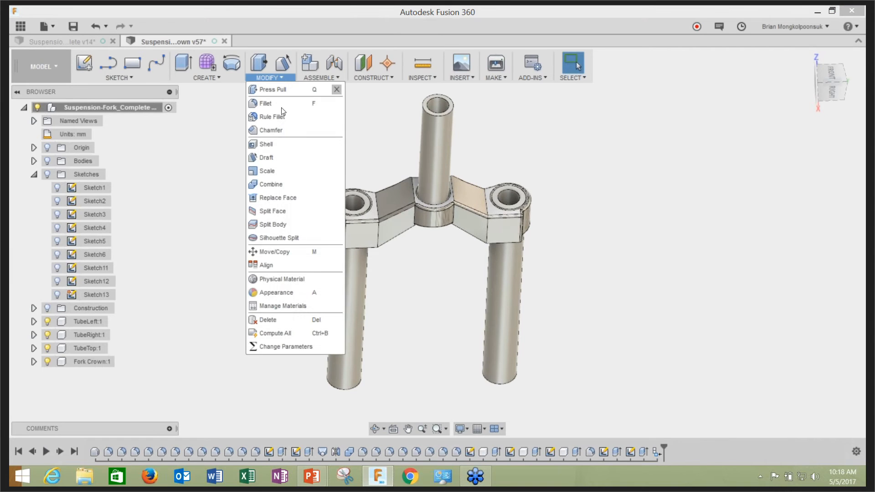
pyautogui.click(282, 345)
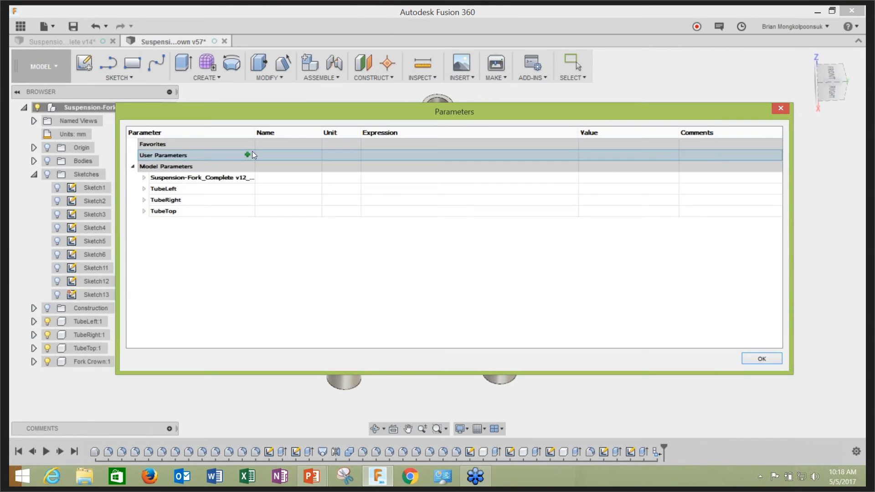
pyautogui.moveTo(302, 117)
pyautogui.mouseDown()
pyautogui.moveTo(314, 246)
pyautogui.moveTo(318, 185)
pyautogui.moveTo(308, 129)
pyautogui.mouseUp()
pyautogui.click(248, 168)
pyautogui.click(252, 169)
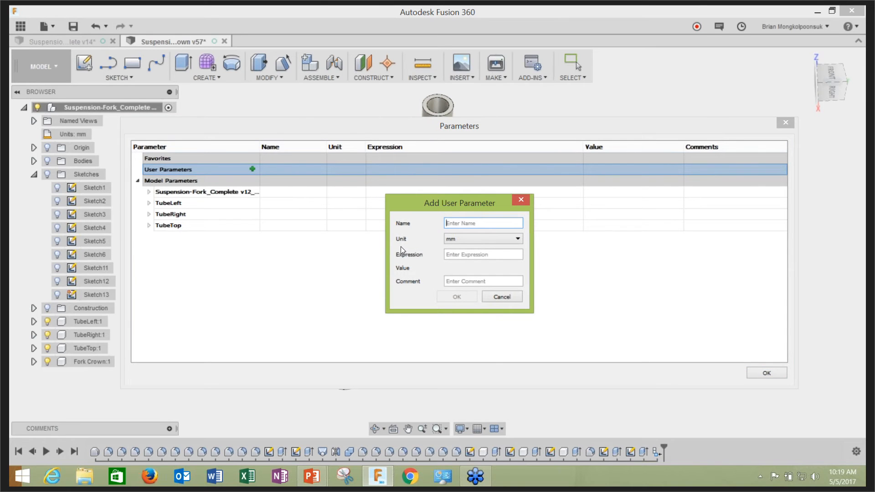
pyautogui.write('cirlce')
pyautogui.press('BackSpace')
pyautogui.press('BackSpace')
pyautogui.press('BackSpace')
pyautogui.write('cledia')
pyautogui.click(475, 254)
pyautogui.write('35')
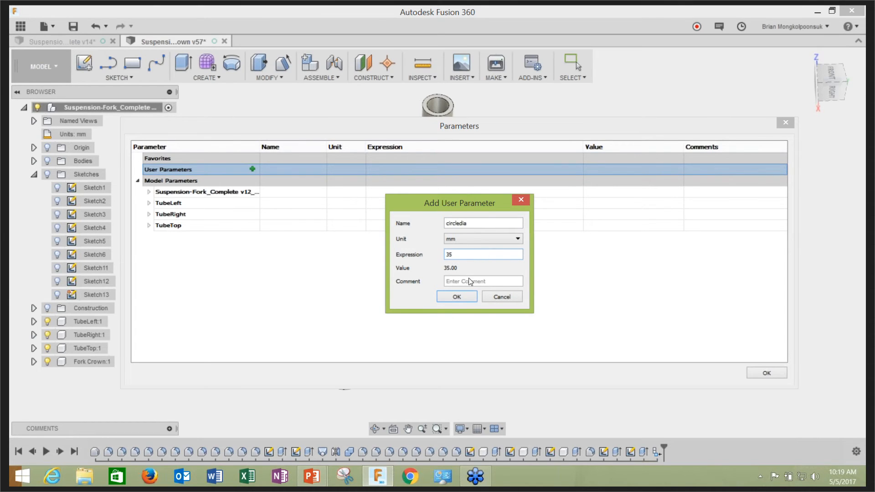
pyautogui.click(457, 298)
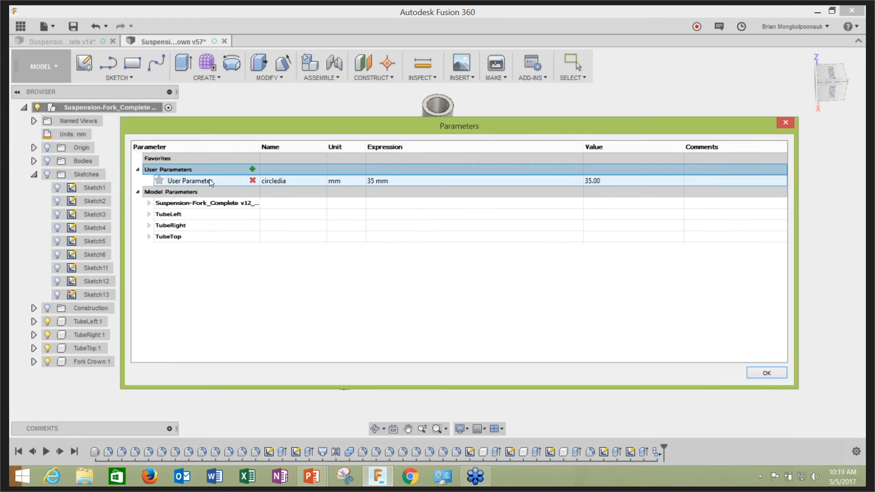
# Add a second user parameter named wallthickness with unit mm and expression 35
pyautogui.click(252, 169)
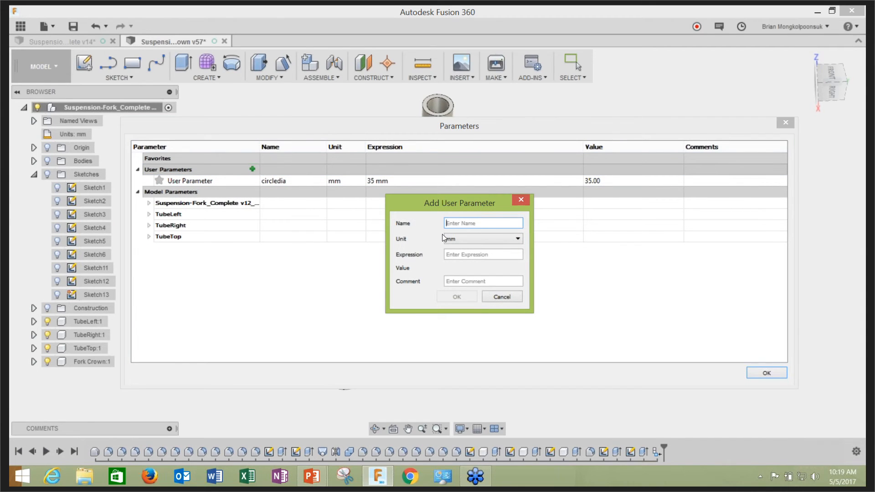
pyautogui.write('wallthickness')
pyautogui.click(464, 256)
pyautogui.write('35')
pyautogui.click(457, 295)
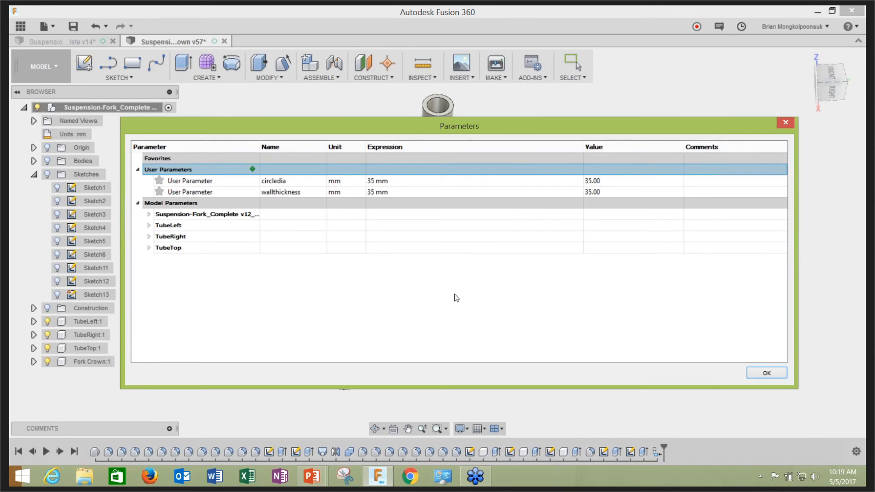
# Mark the circledia and wallthickness user parameters as favorites and accept the parameter list
pyautogui.click(158, 181)
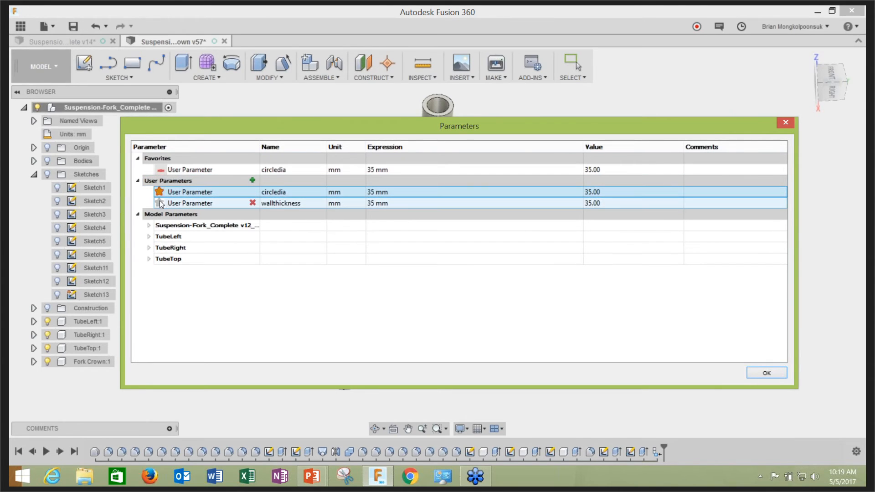
pyautogui.click(159, 202)
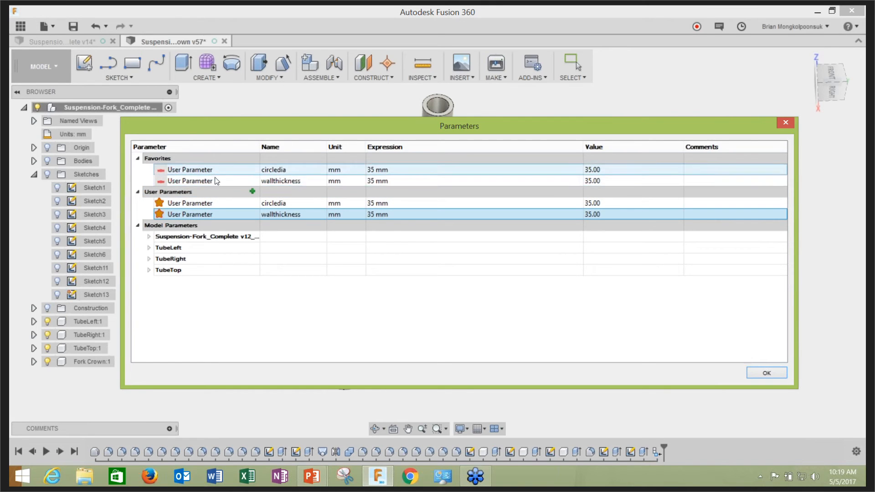
pyautogui.click(770, 373)
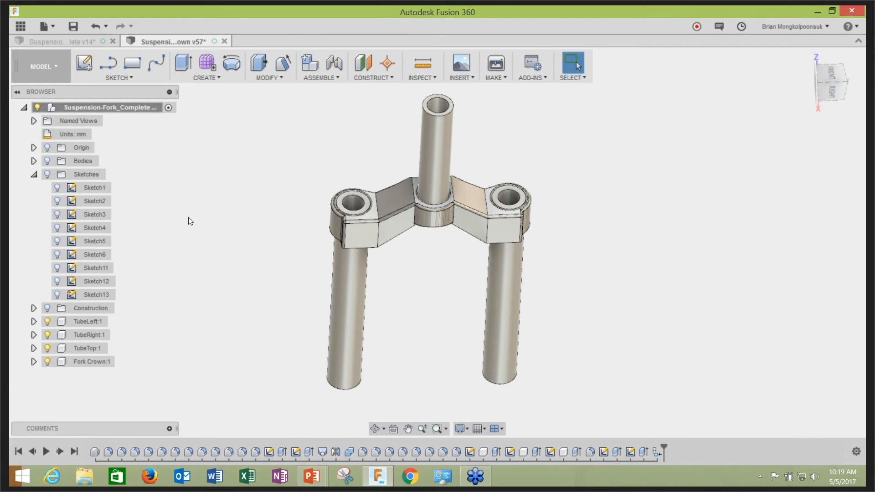
# Open Sketch4 for editing and drive the R20.00 outer arc's radius with the circledia parameter
pyautogui.click(103, 229)
pyautogui.rightClick(103, 229)
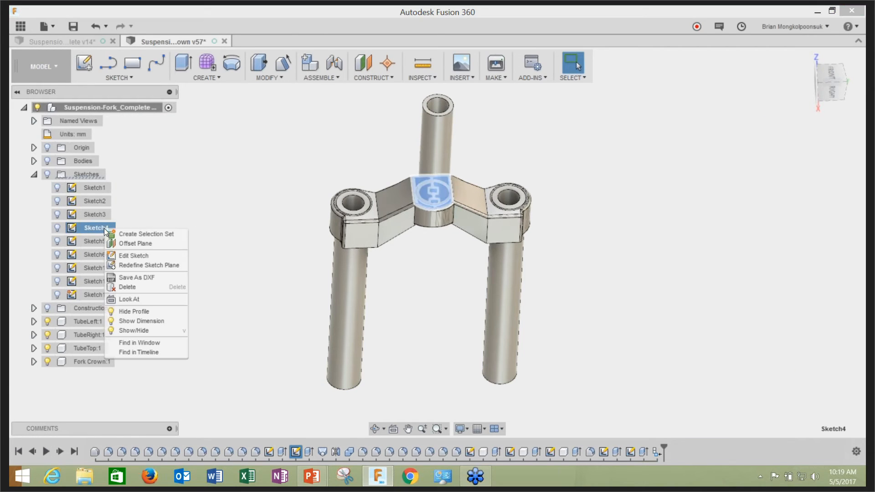
pyautogui.click(134, 256)
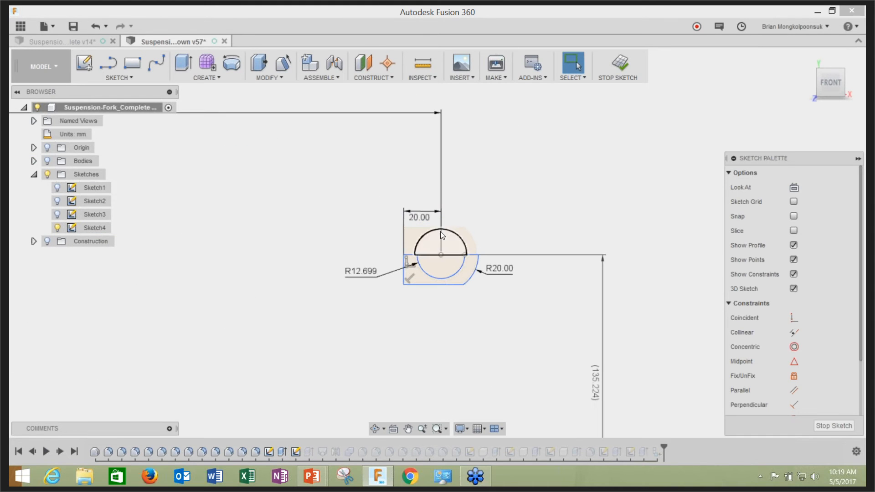
pyautogui.doubleClick(501, 272)
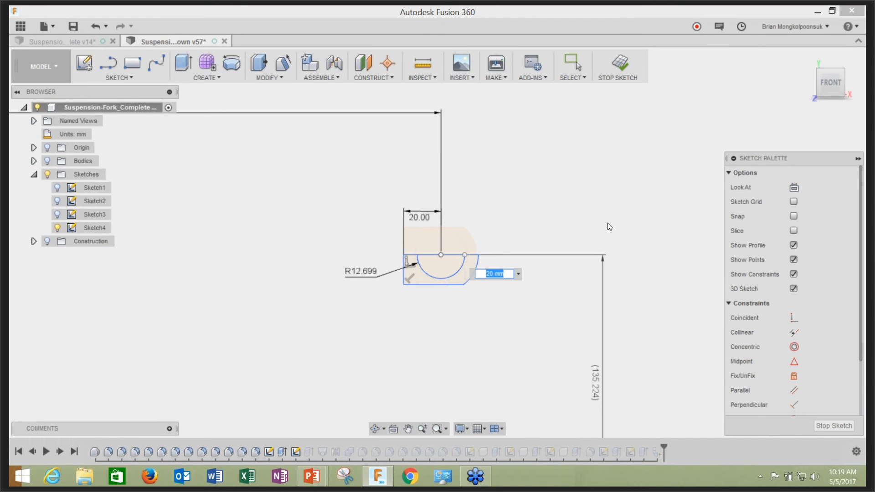
pyautogui.write('cir')
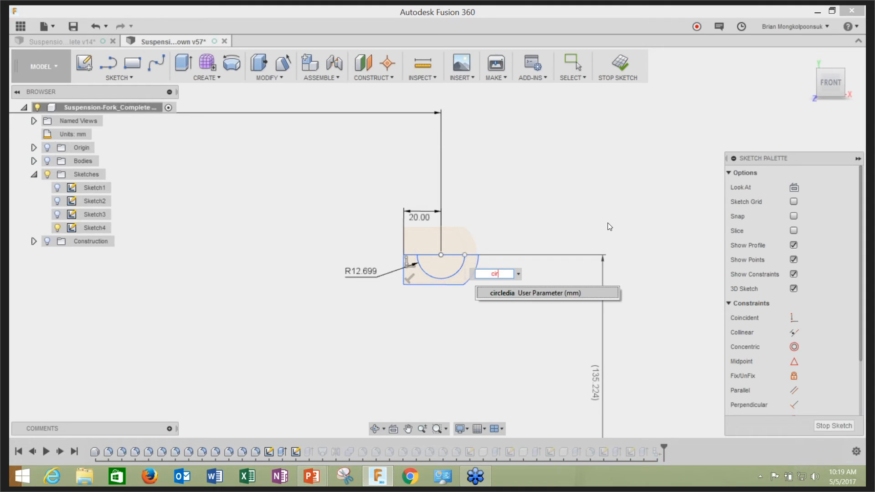
pyautogui.write('cledia')
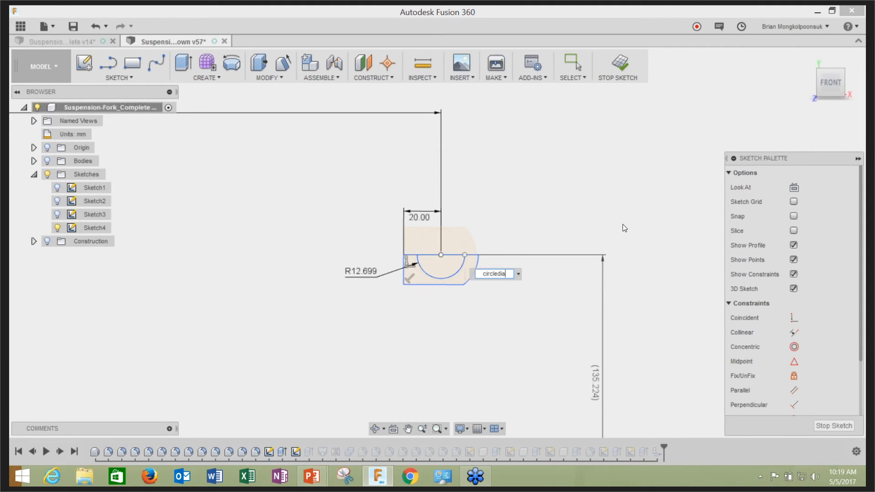
pyautogui.press('Return')
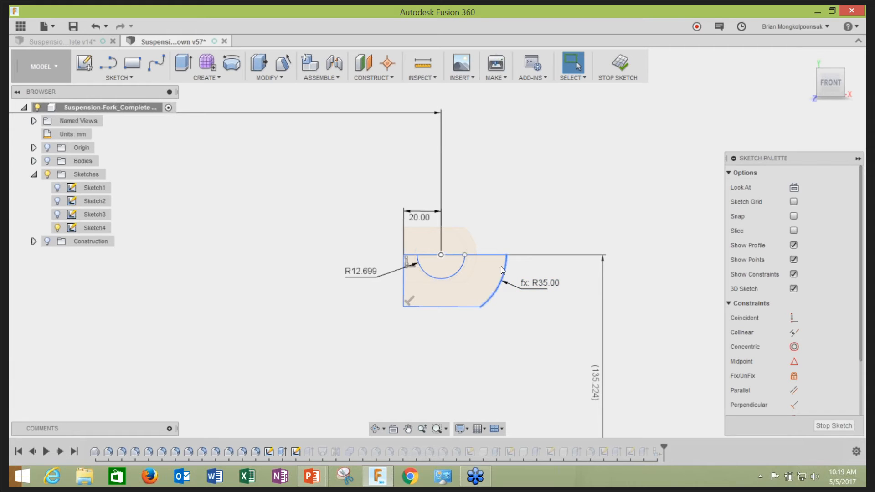
# Drive the 20.00 horizontal dimension above the profile with the wallthickness parameter and finish the sketch
pyautogui.doubleClick(417, 217)
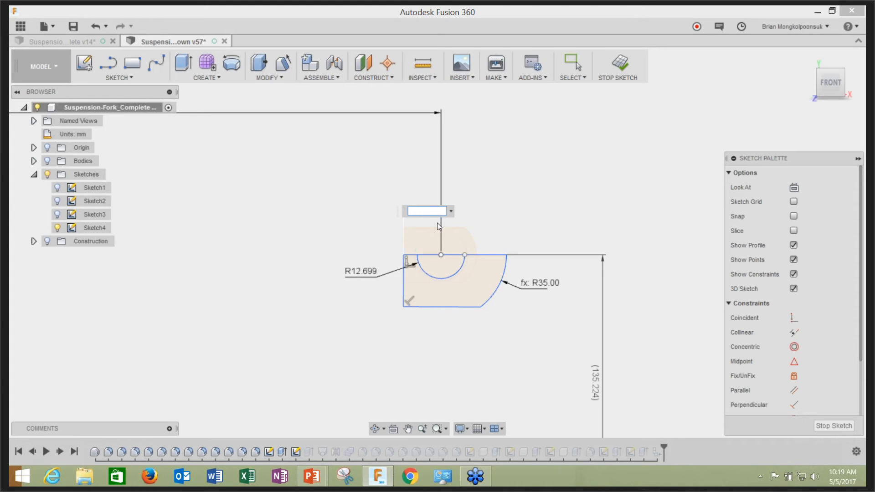
pyautogui.write('w')
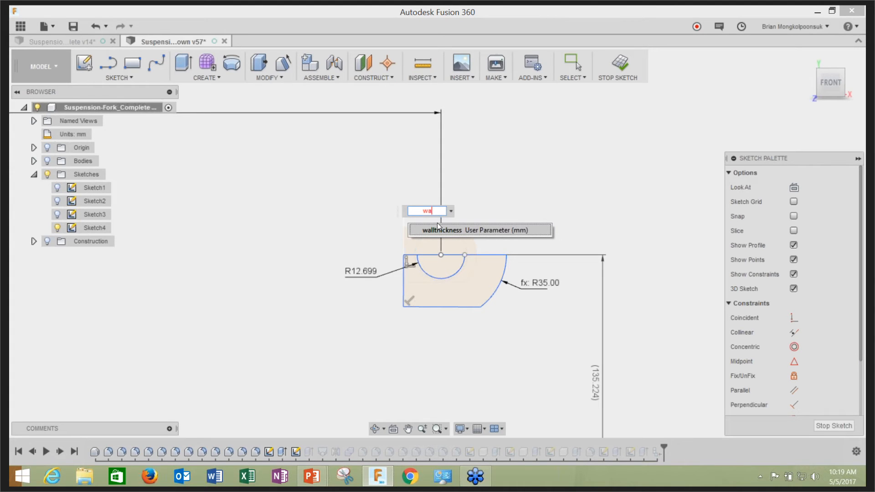
pyautogui.write('a')
pyautogui.click(438, 228)
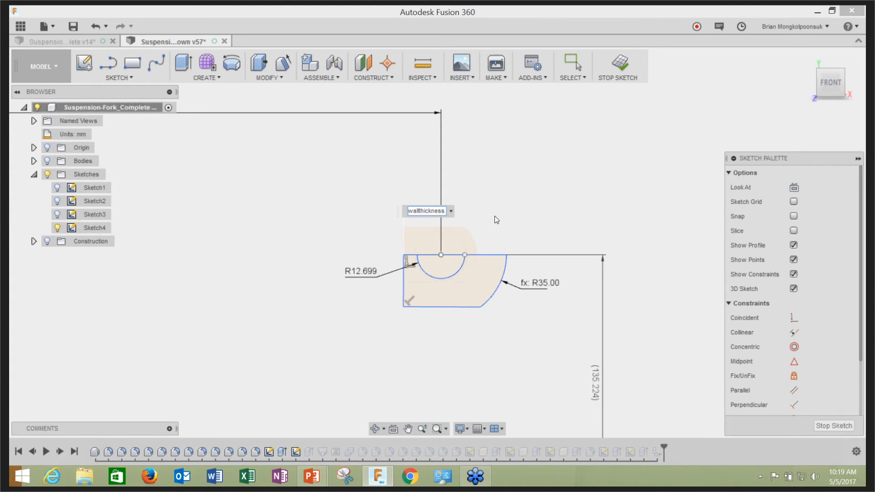
pyautogui.press('Return')
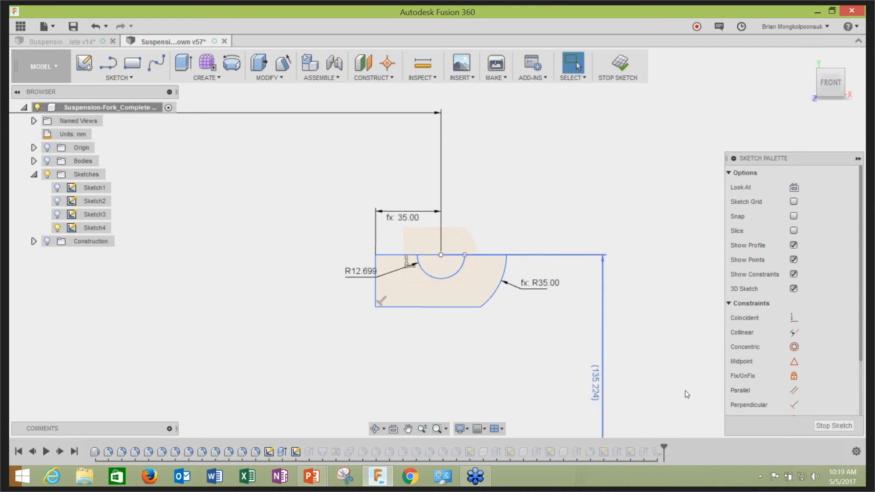
pyautogui.click(842, 428)
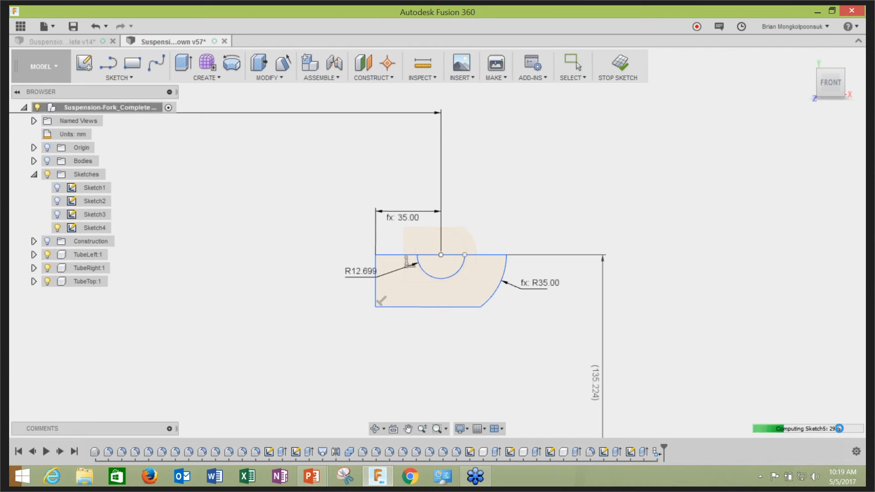
# Examine the rebuilt fork crown and tubes from several angles and distances
pyautogui.keyDown('shift'); pyautogui.moveTo(630, 297); pyautogui.dragTo(613, 279, button='middle'); pyautogui.keyUp('shift')
pyautogui.scroll(-3, 613, 279)
pyautogui.moveTo(645, 255)
pyautogui.keyDown('shift'); pyautogui.mouseDown(button='middle')
pyautogui.moveTo(639, 243)
pyautogui.moveTo(597, 243)
pyautogui.moveTo(566, 185)
pyautogui.moveTo(629, 259)
pyautogui.mouseUp(button='middle'); pyautogui.keyUp('shift')
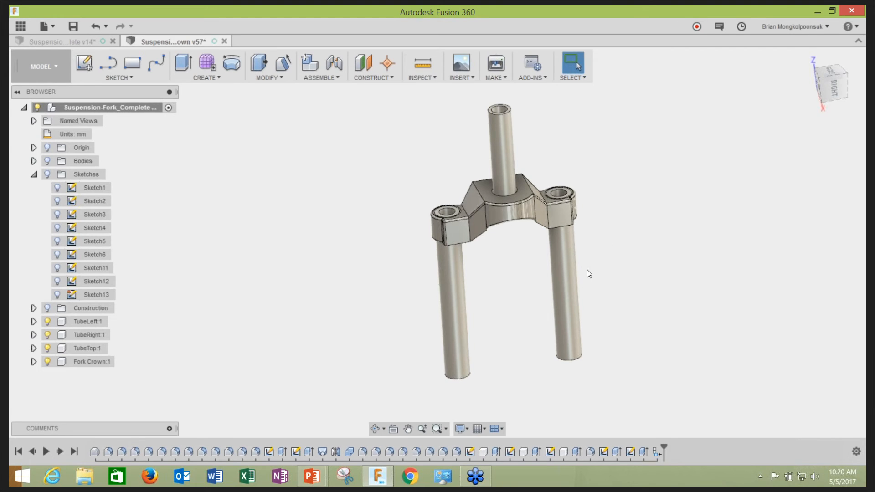
pyautogui.scroll(-2, 588, 271)
pyautogui.scroll(3, 644, 251)
pyautogui.scroll(-2, 620, 281)
pyautogui.scroll(1, 649, 258)
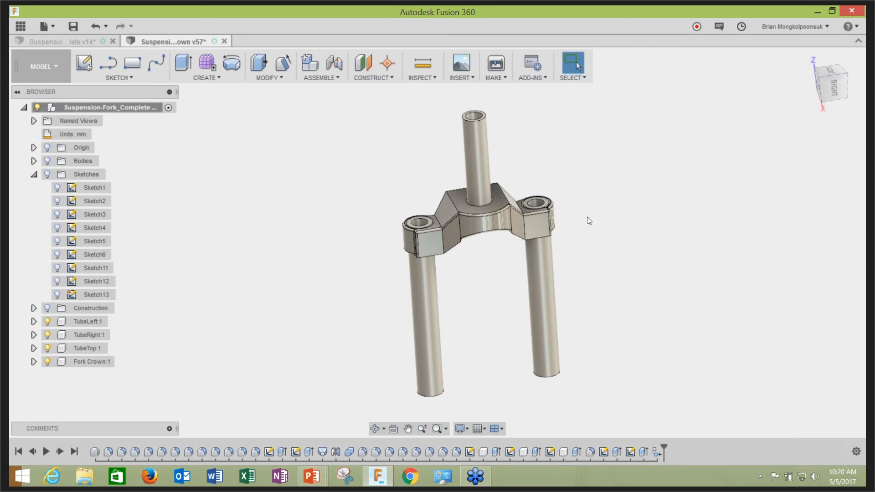
# Review the user parameters, bring up the circledia expression for editing, and close the list without changes
pyautogui.click(277, 78)
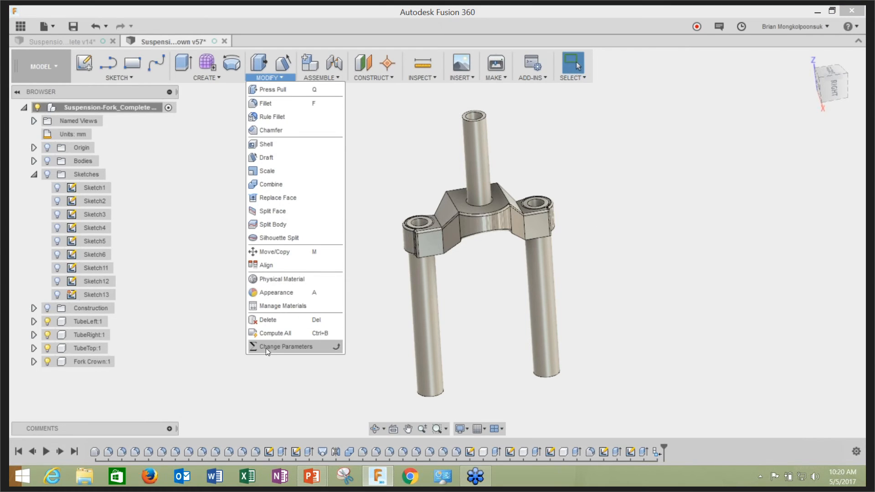
pyautogui.click(266, 349)
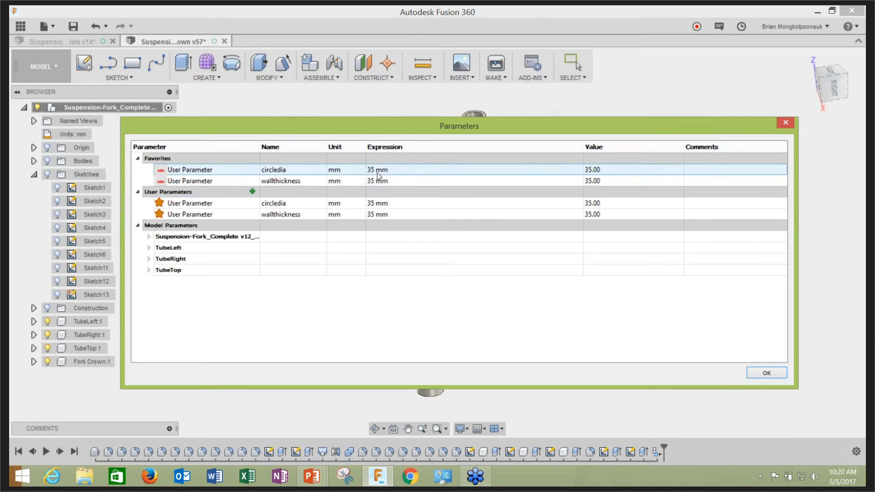
pyautogui.doubleClick(372, 205)
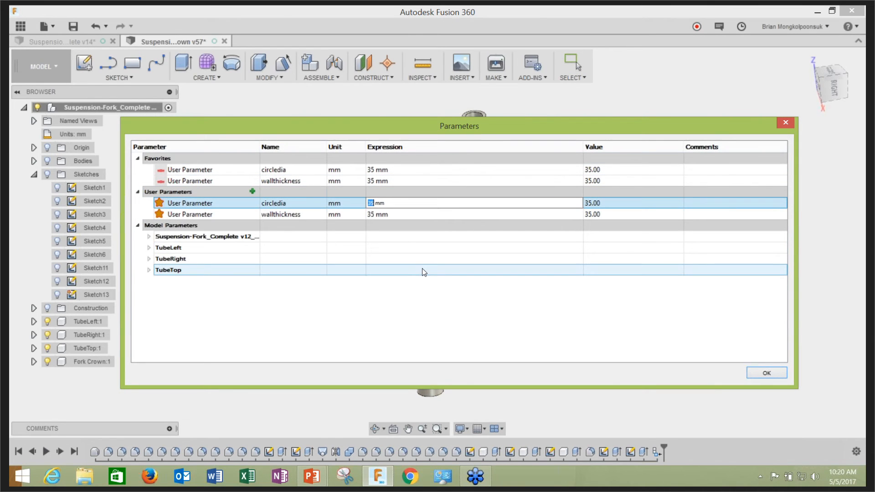
pyautogui.click(759, 373)
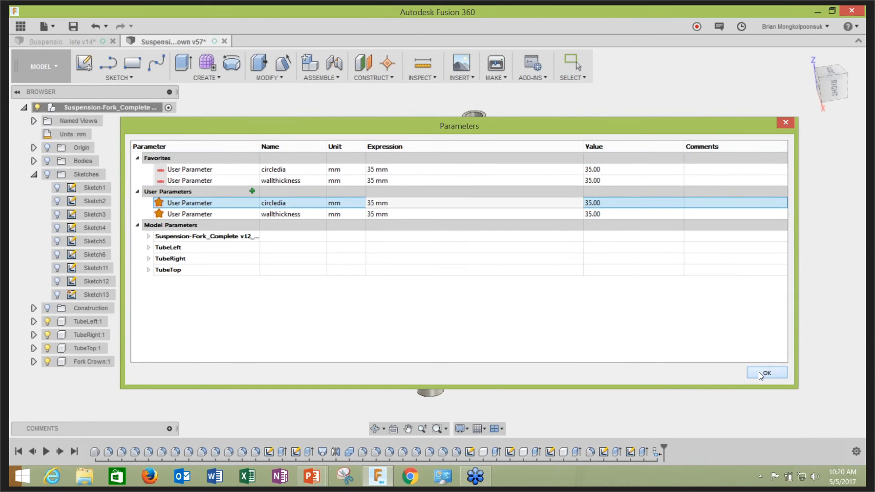
# Add the Change Parameters command to the toolbar, open the parameter list from that shortcut, and close it
pyautogui.click(269, 78)
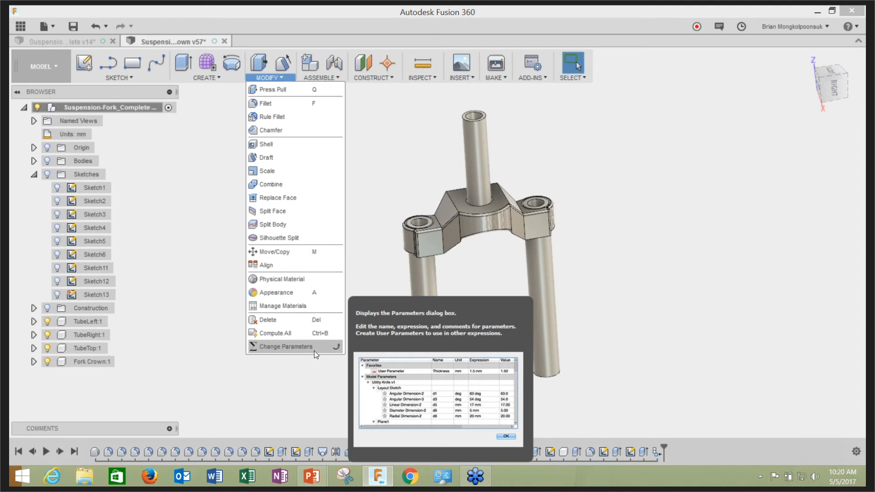
pyautogui.click(338, 349)
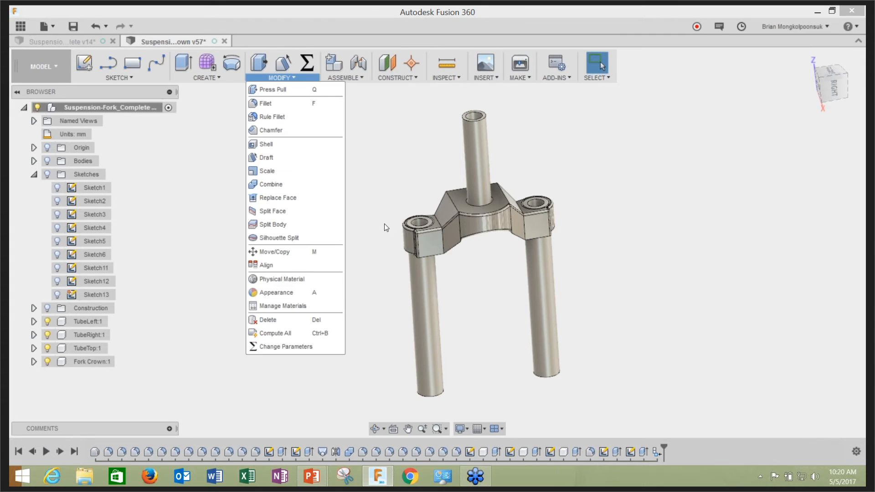
pyautogui.click(307, 64)
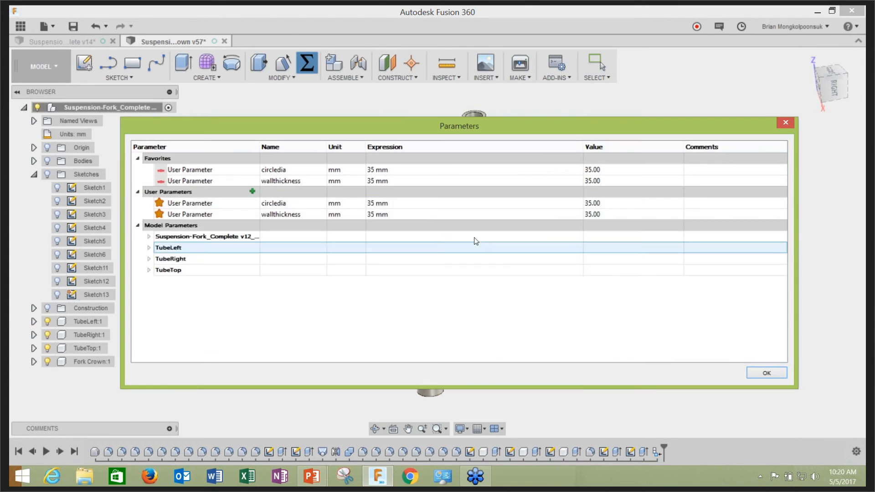
pyautogui.click(750, 371)
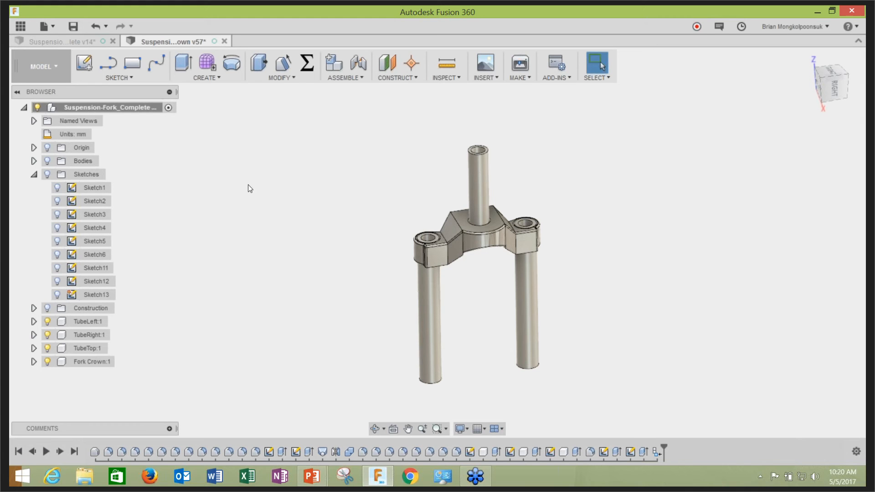
# Switch to the Simulation workspace and clone the Study 1 static stress study
pyautogui.click(43, 67)
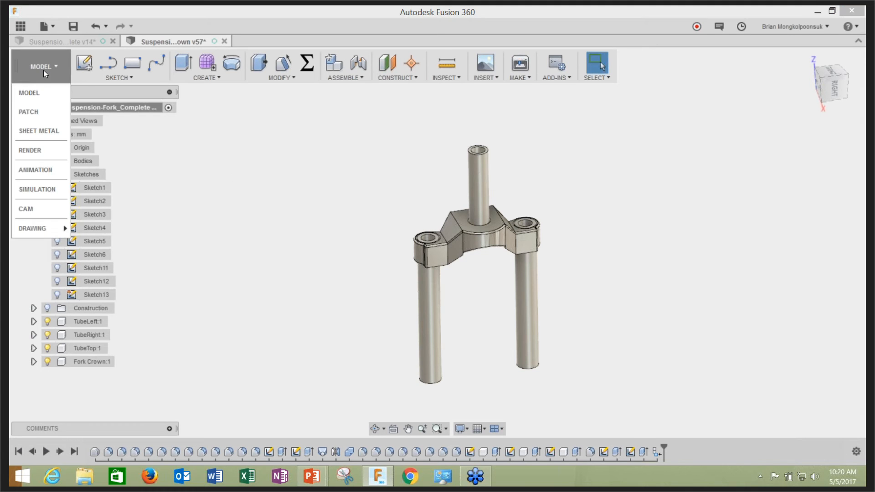
pyautogui.click(38, 192)
pyautogui.scroll(2, 370, 238)
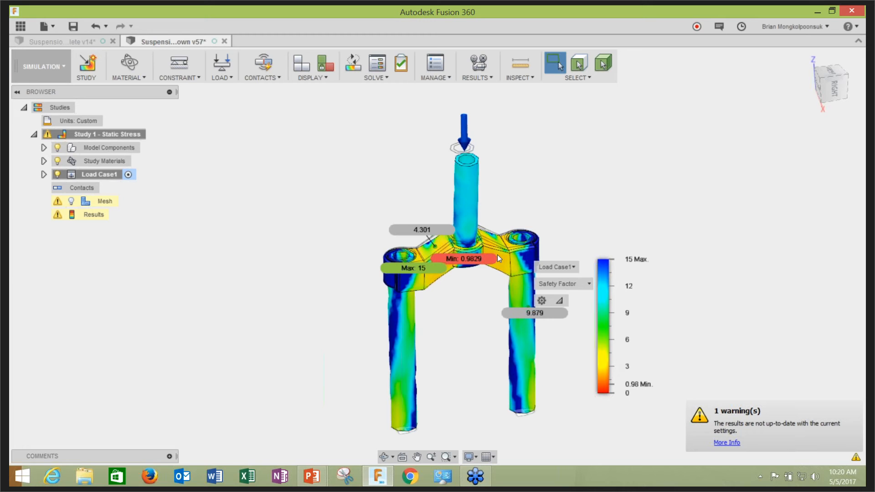
pyautogui.rightClick(130, 135)
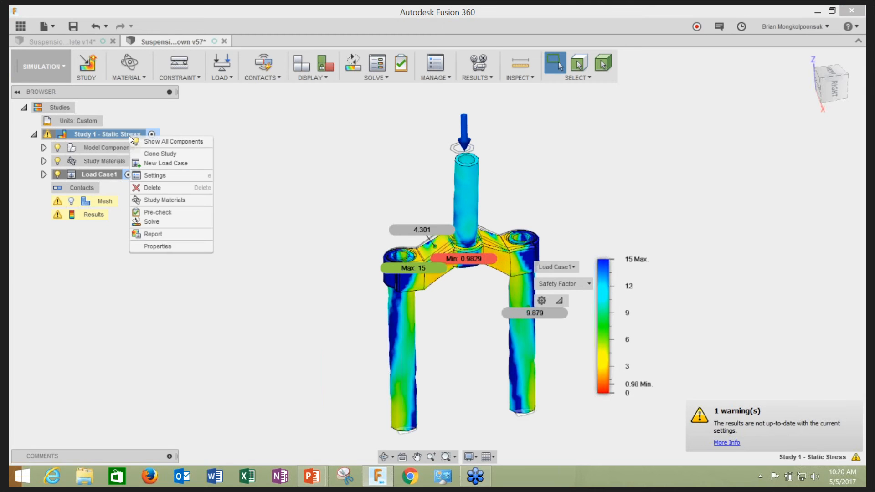
pyautogui.click(154, 155)
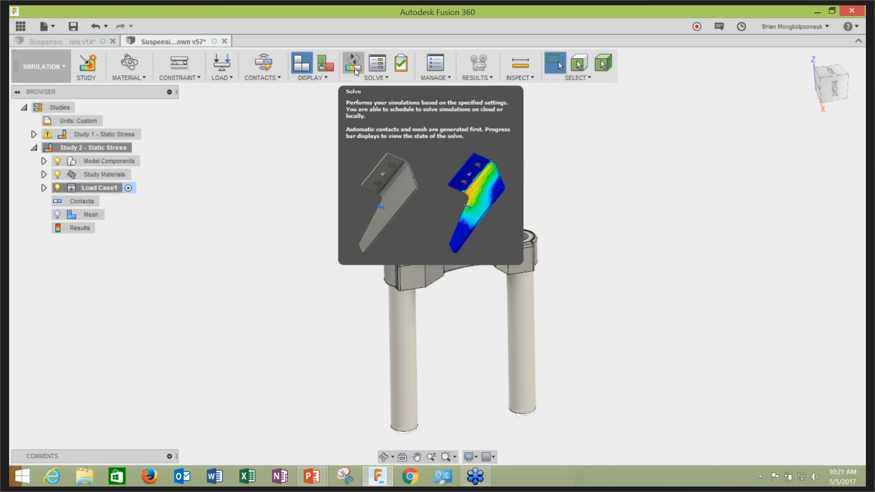
# Solve the Study 2 static stress study locally for the changed fork crown
pyautogui.keyDown('shift'); pyautogui.moveTo(324, 203); pyautogui.dragTo(348, 195, button='middle'); pyautogui.keyUp('shift')
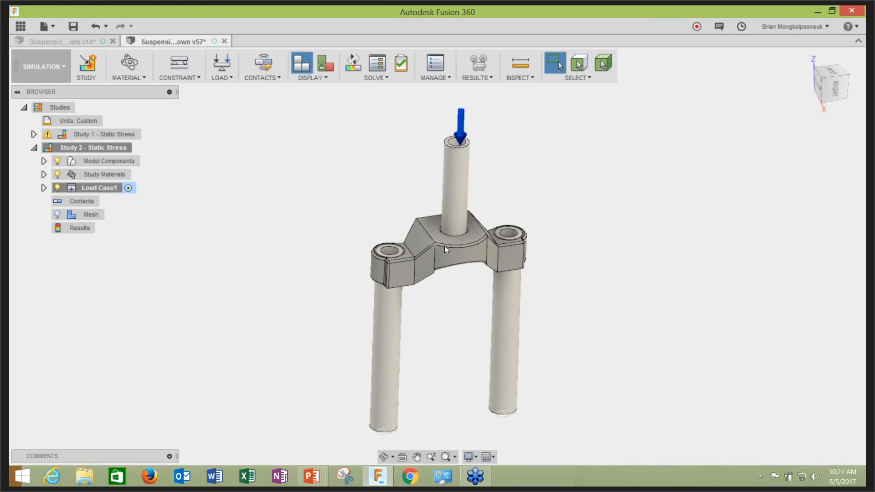
pyautogui.click(353, 66)
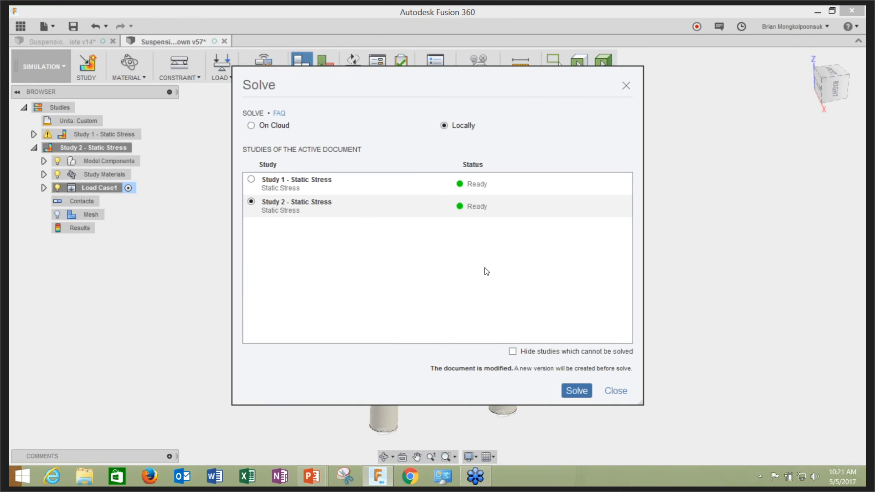
pyautogui.click(576, 391)
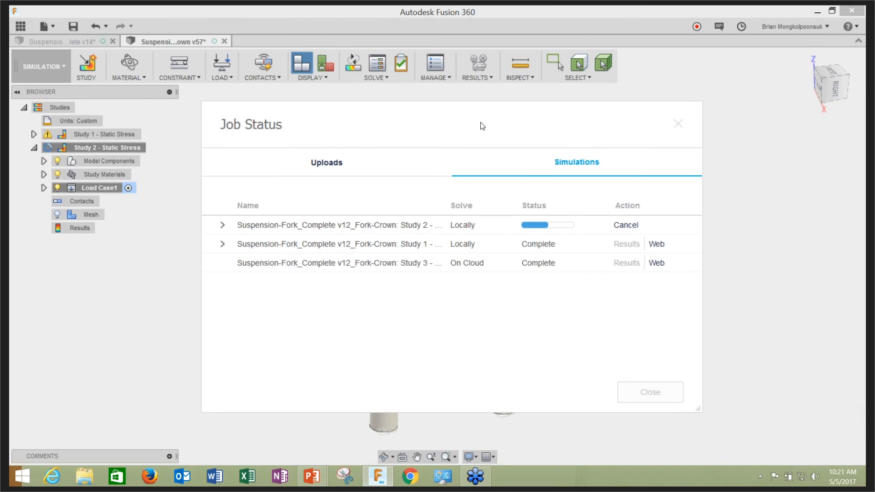
pyautogui.moveTo(480, 125); pyautogui.dragTo(490, 149)
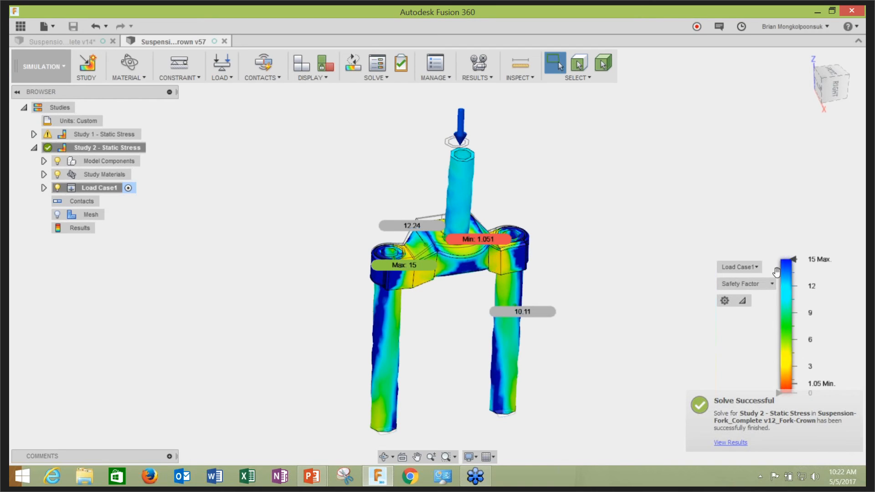
# Move the results legend closer to the fork and review Study 2's stress, displacement and safety factor results
pyautogui.moveTo(804, 265)
pyautogui.moveTo(804, 265); pyautogui.dragTo(646, 157)
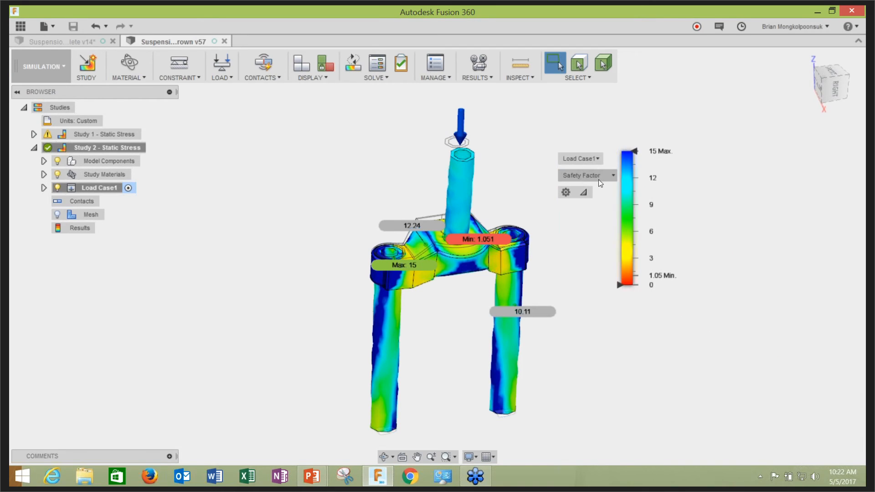
pyautogui.click(597, 176)
pyautogui.click(596, 203)
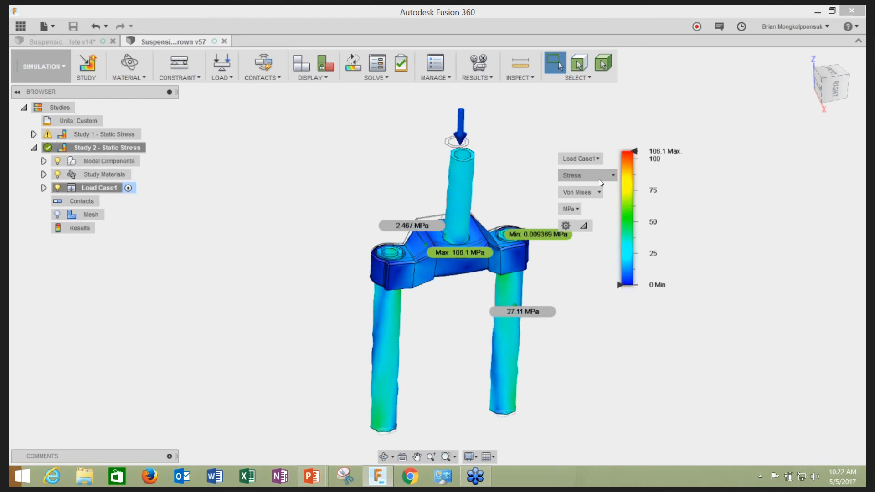
pyautogui.click(599, 179)
pyautogui.click(599, 214)
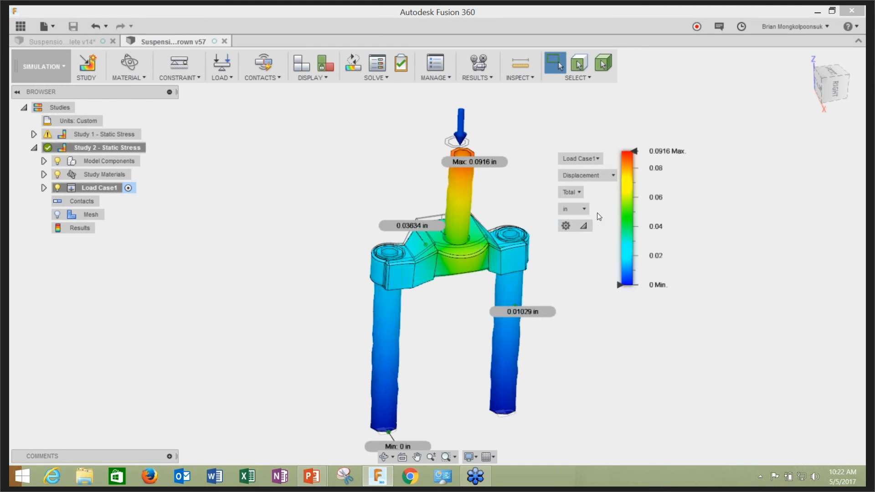
pyautogui.click(596, 176)
pyautogui.click(595, 190)
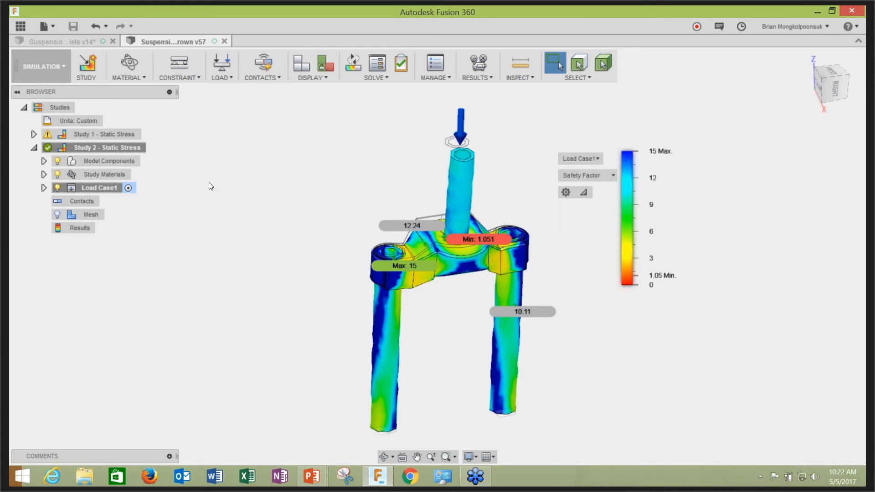
pyautogui.scroll(-1, 205, 183)
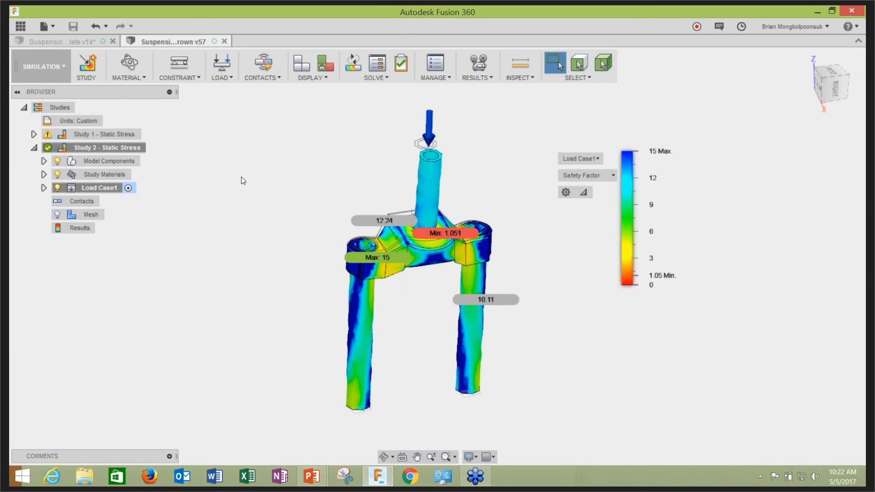
# Open the Compare workspace, show Study 1 beside Study 2, and examine both safety factor plots from several angles
pyautogui.click(55, 69)
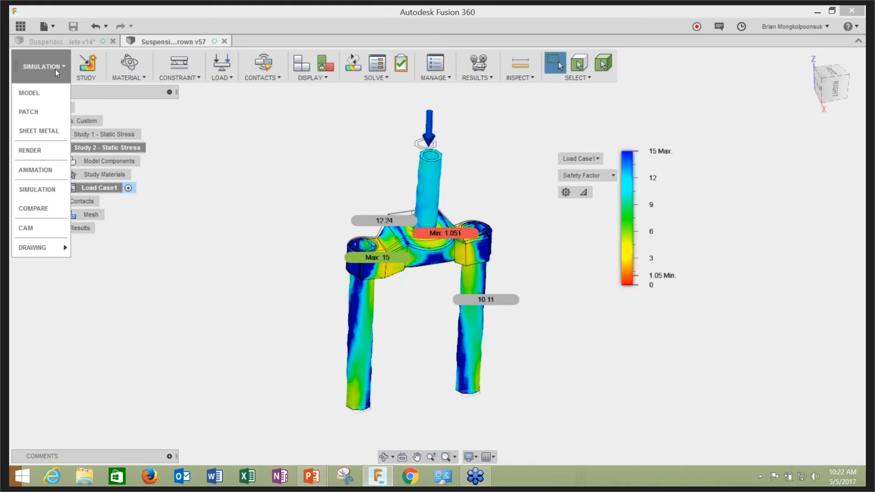
pyautogui.click(40, 209)
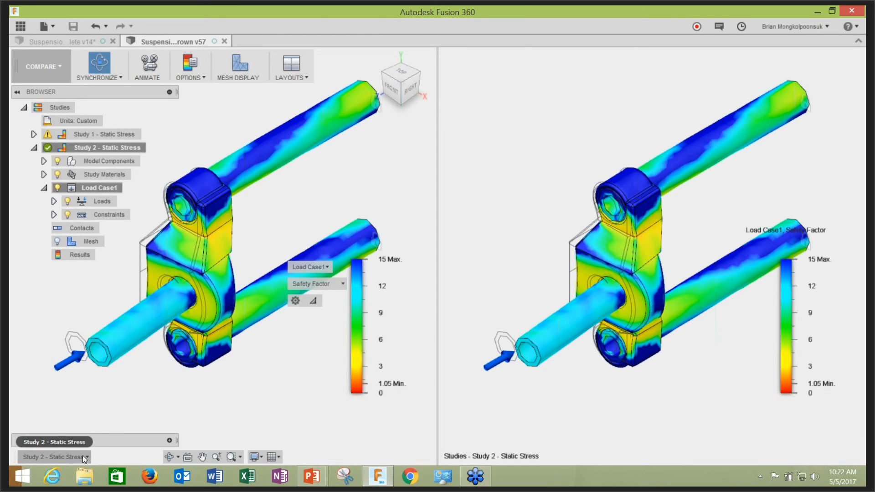
pyautogui.click(83, 455)
pyautogui.click(85, 431)
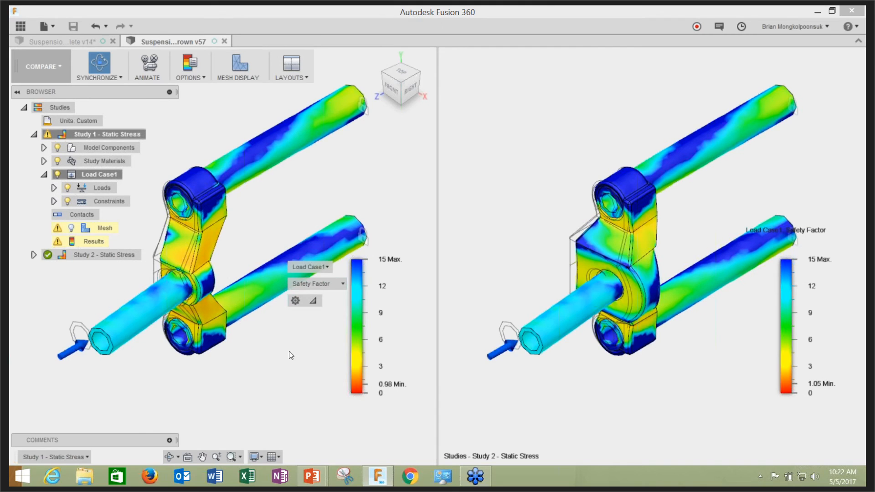
pyautogui.click(283, 357)
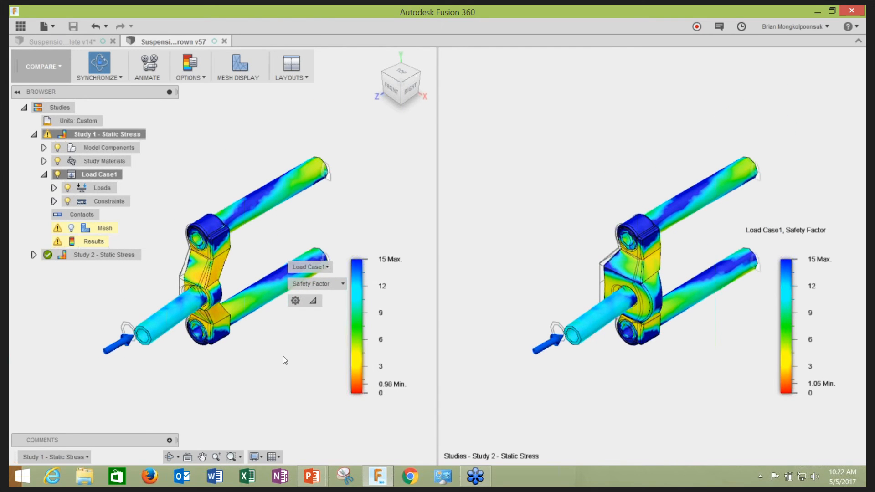
pyautogui.keyDown('shift'); pyautogui.moveTo(283, 357); pyautogui.dragTo(294, 314, button='middle'); pyautogui.keyUp('shift')
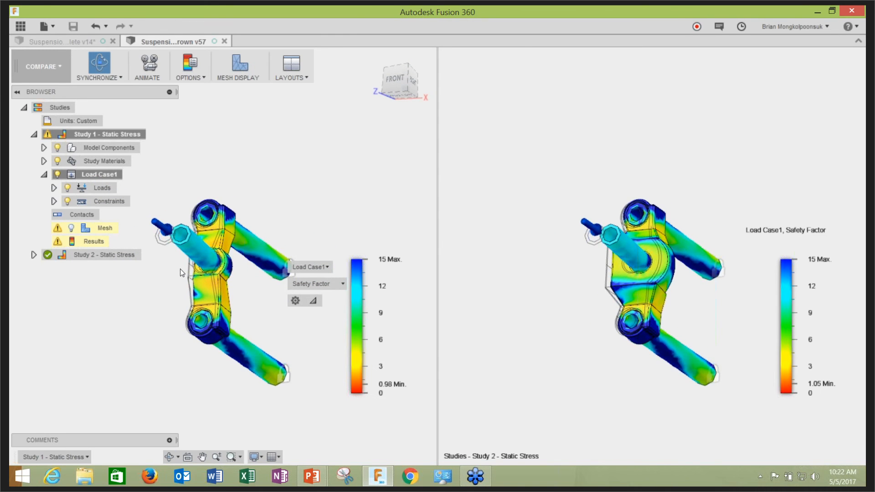
pyautogui.keyDown('shift'); pyautogui.moveTo(179, 270); pyautogui.dragTo(265, 375, button='middle'); pyautogui.keyUp('shift')
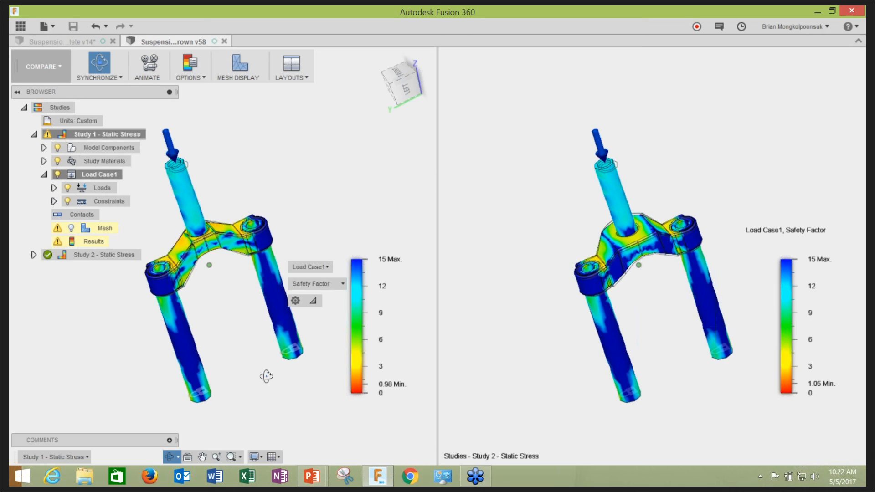
# Show Von Mises stress for both Study 1 and Study 2 and compare the two forks
pyautogui.click(319, 284)
pyautogui.click(319, 308)
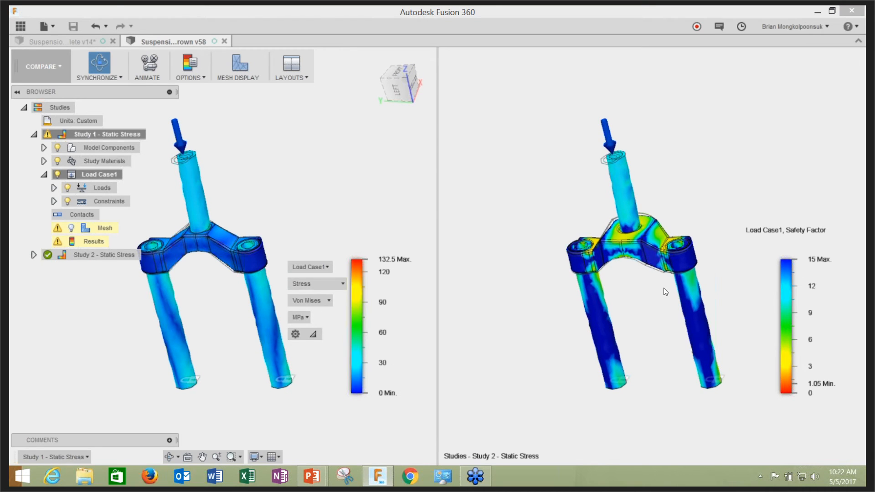
pyautogui.click(758, 278)
pyautogui.click(762, 285)
pyautogui.click(747, 308)
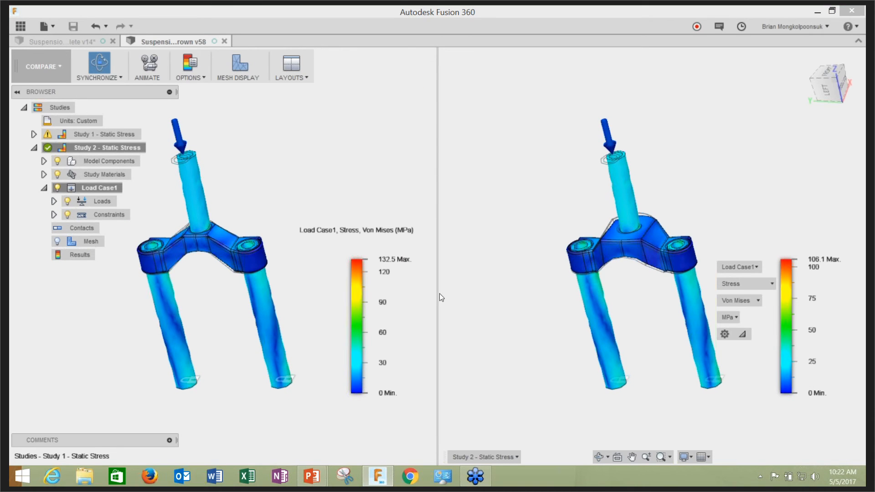
pyautogui.keyDown('shift'); pyautogui.moveTo(248, 348); pyautogui.dragTo(299, 319, button='middle'); pyautogui.keyUp('shift')
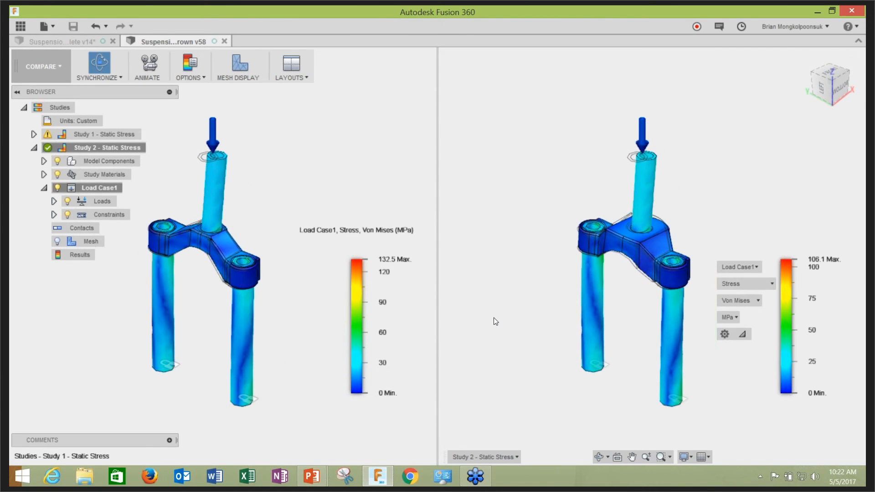
# Return to the Simulation workspace and activate Study 2 to inspect its safety factor results
pyautogui.click(33, 69)
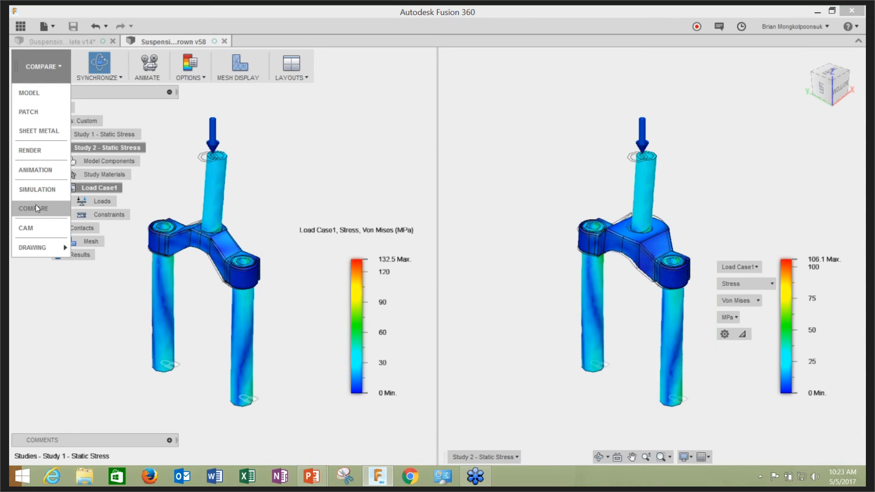
pyautogui.click(37, 189)
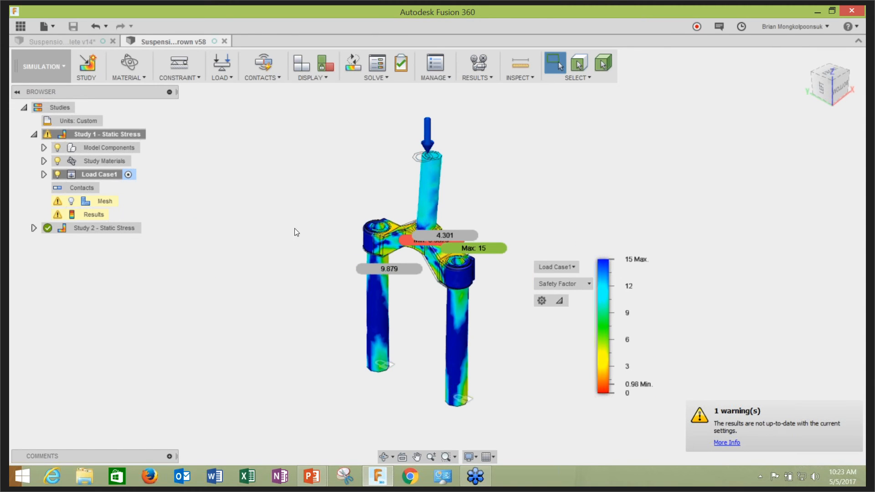
pyautogui.doubleClick(142, 228)
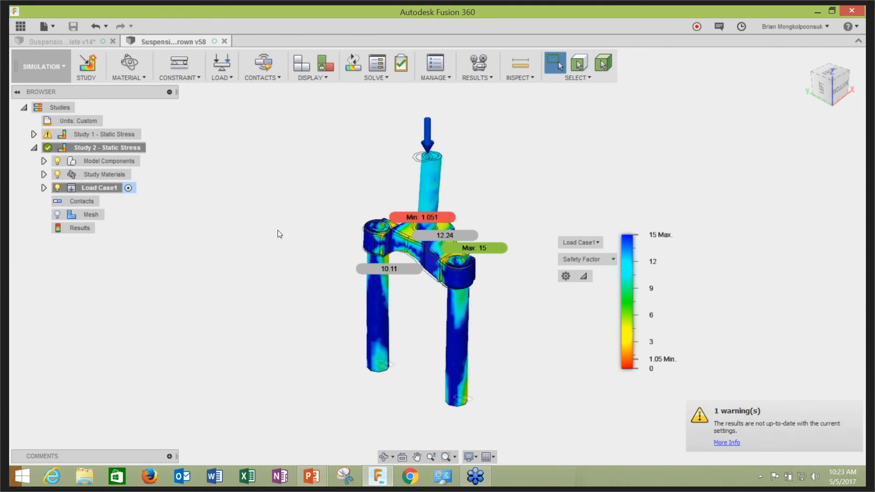
pyautogui.scroll(-2, 368, 242)
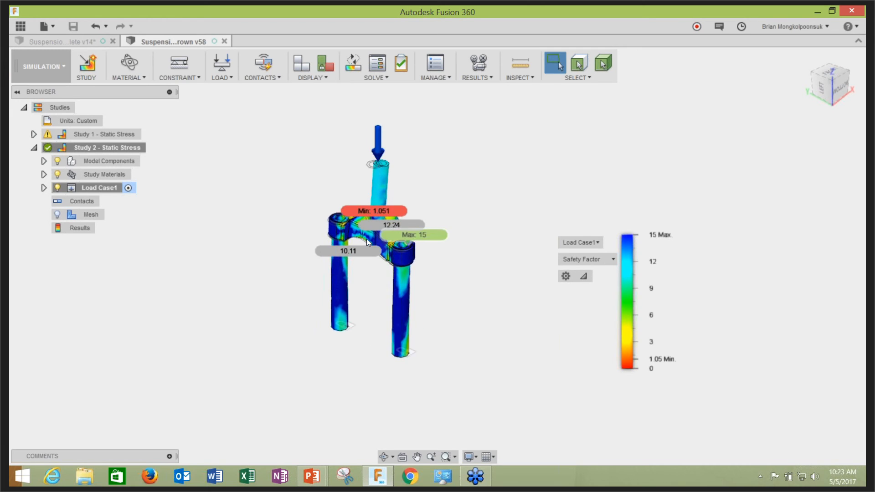
pyautogui.scroll(2, 366, 239)
pyautogui.keyDown('shift'); pyautogui.moveTo(379, 281); pyautogui.dragTo(404, 287, button='middle'); pyautogui.keyUp('shift')
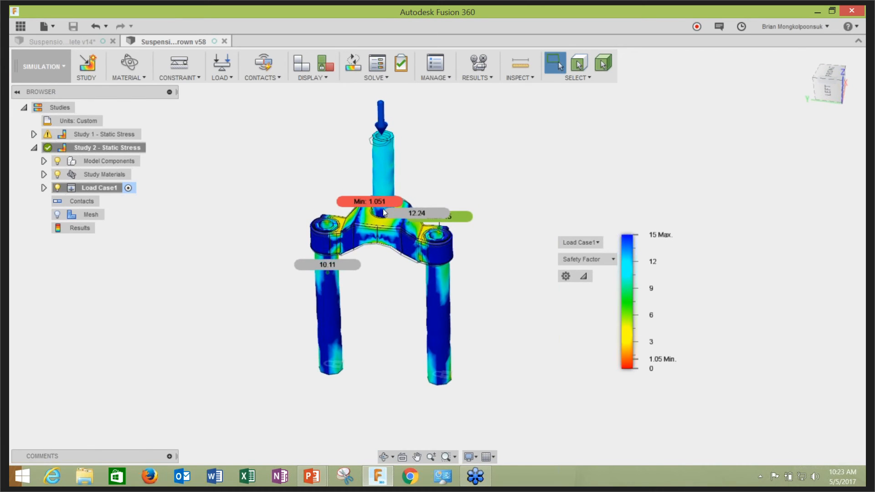
# Switch Study 2 to Mesh View and examine the mesh on the fork crown and tubes
pyautogui.click(309, 78)
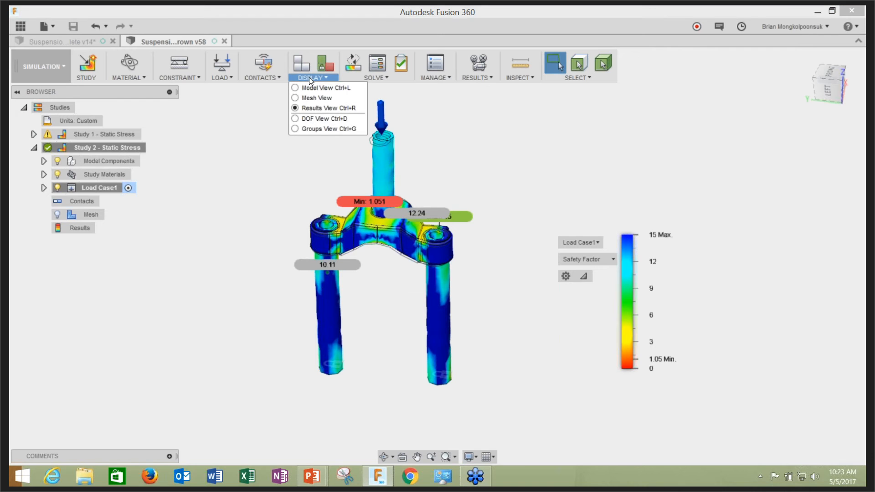
pyautogui.click(296, 98)
pyautogui.scroll(3, 373, 255)
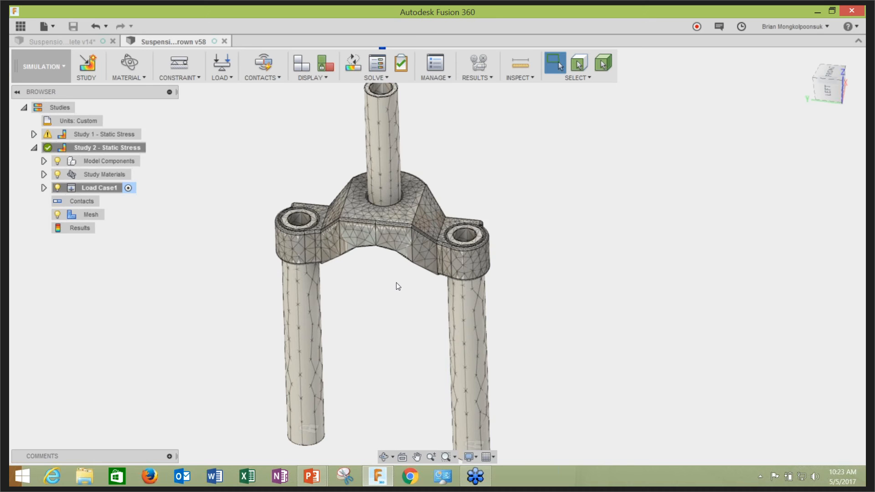
pyautogui.keyDown('shift'); pyautogui.moveTo(398, 287); pyautogui.dragTo(401, 269, button='middle'); pyautogui.keyUp('shift')
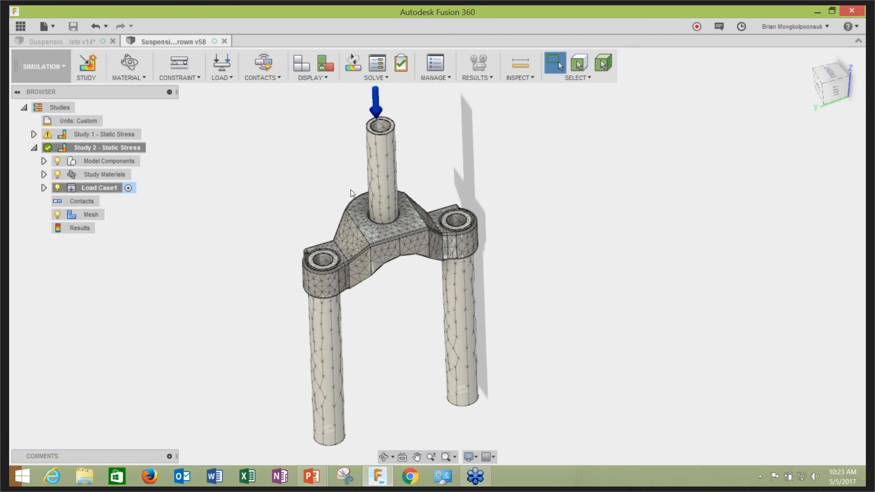
# Try a smaller model-based average element size in Study 2's mesh settings and discard the change
pyautogui.click(428, 79)
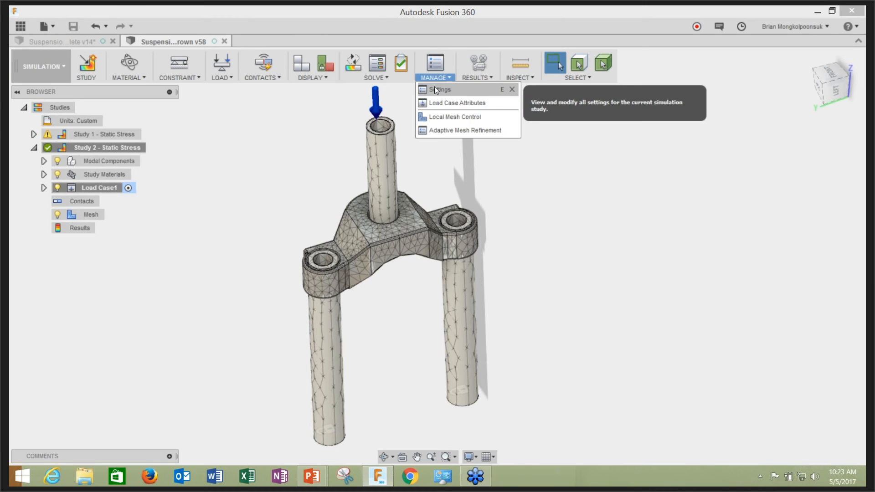
pyautogui.click(434, 88)
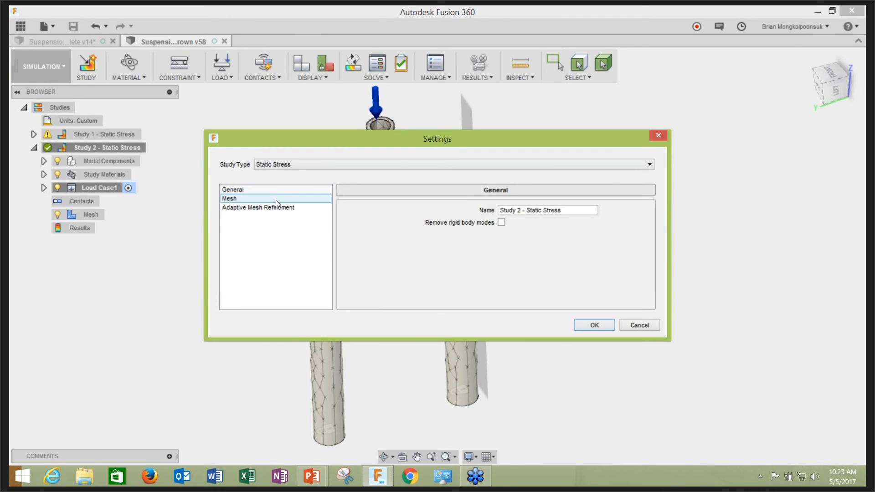
pyautogui.click(276, 199)
pyautogui.click(594, 225)
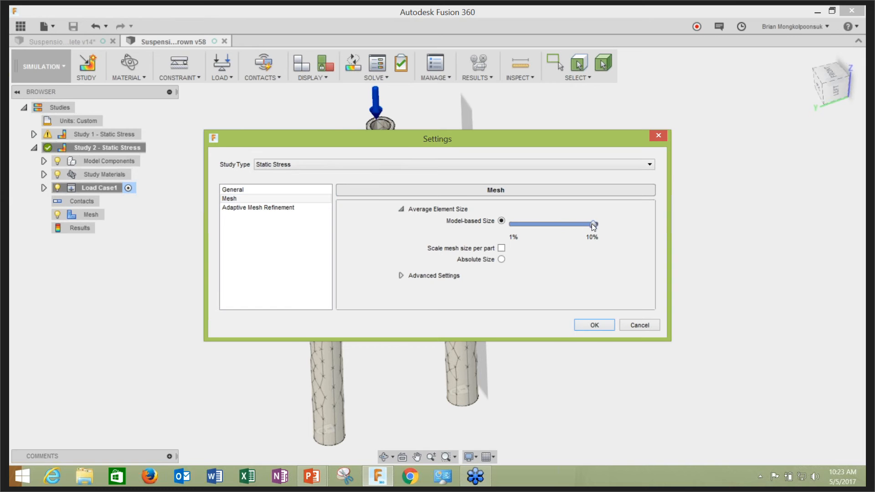
pyautogui.moveTo(538, 225); pyautogui.dragTo(531, 226)
pyautogui.moveTo(516, 145)
pyautogui.mouseDown()
pyautogui.moveTo(474, 251)
pyautogui.moveTo(514, 146)
pyautogui.mouseUp()
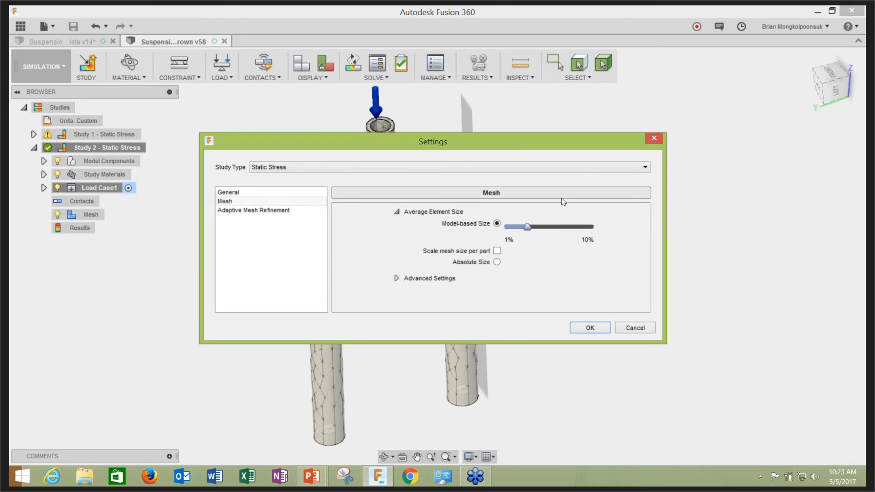
pyautogui.click(633, 328)
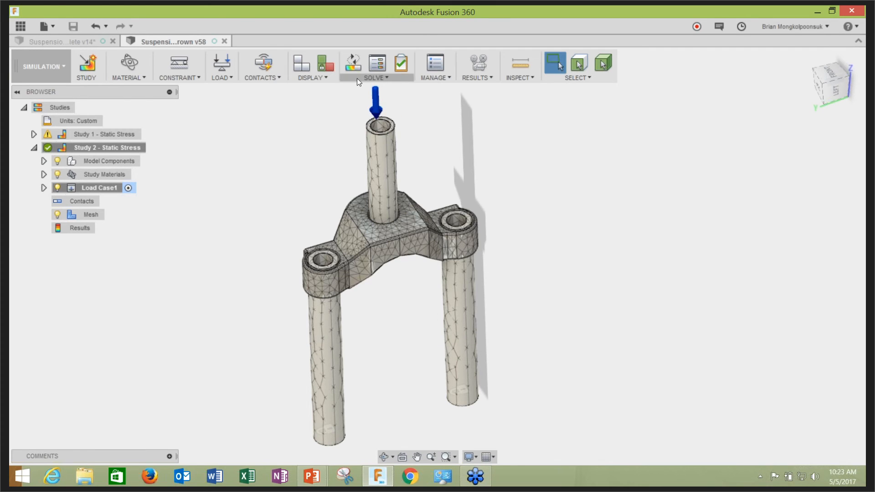
# Reduce the model-based average element size in Study 2's mesh settings, well toward the 1% end of the range
pyautogui.click(367, 77)
pyautogui.click(367, 80)
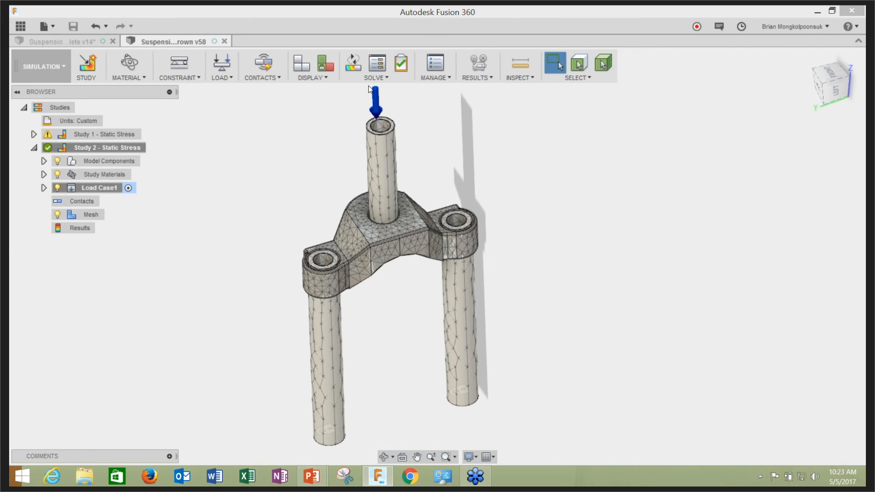
pyautogui.click(435, 77)
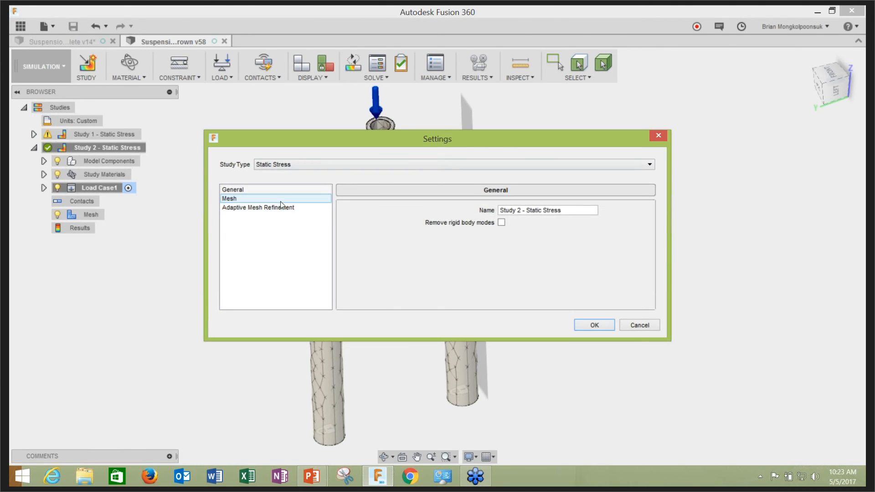
pyautogui.click(279, 199)
pyautogui.moveTo(592, 224); pyautogui.dragTo(531, 224)
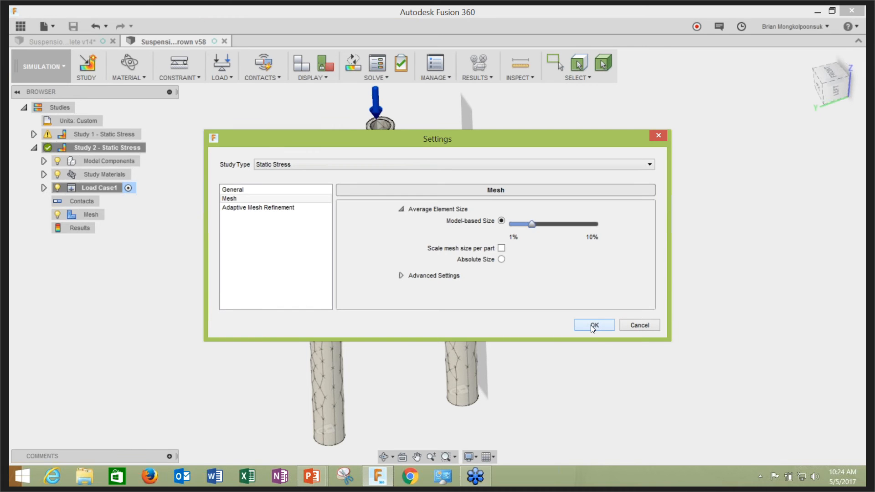
pyautogui.click(592, 323)
# Generate the mesh for Study 2 with the finer element size
pyautogui.click(373, 79)
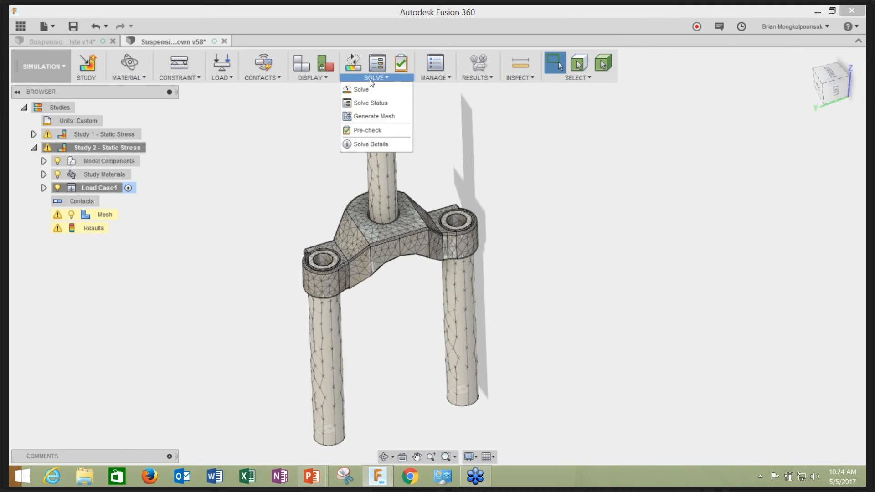
pyautogui.click(365, 118)
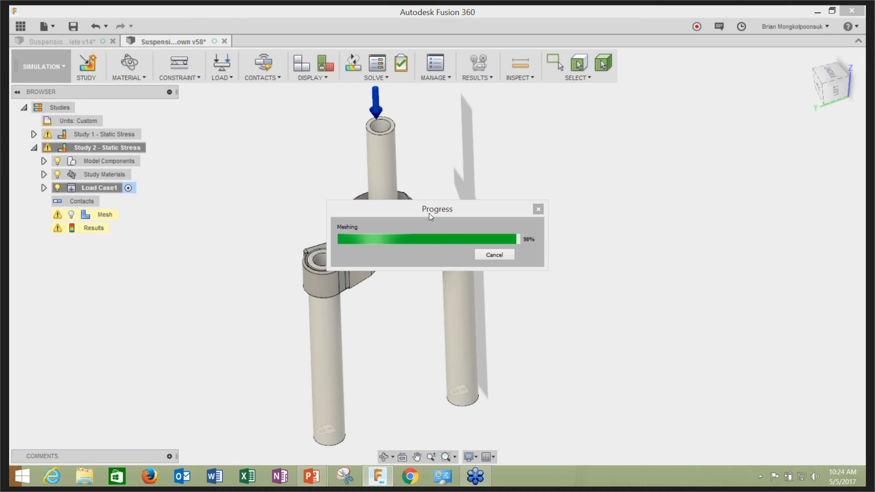
pyautogui.moveTo(430, 209); pyautogui.dragTo(597, 161)
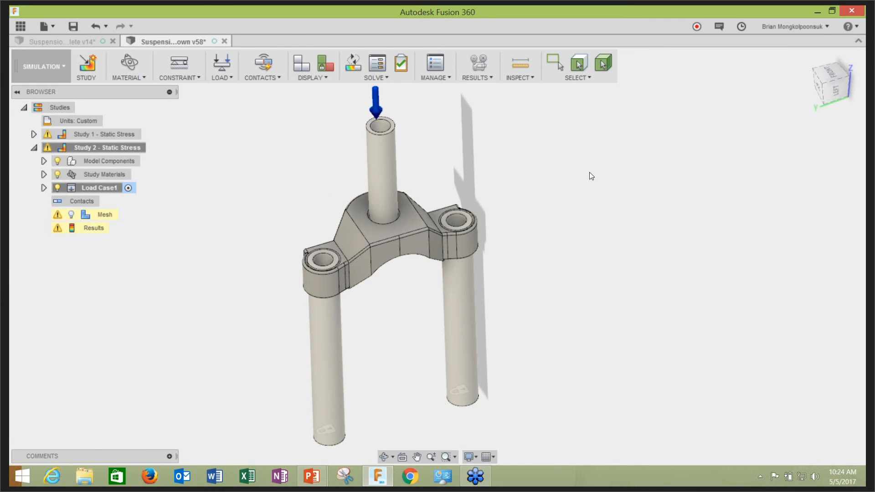
# Examine the regenerated mesh on the fork crown, clamps and tubes up close and as a whole
pyautogui.scroll(5, 360, 240)
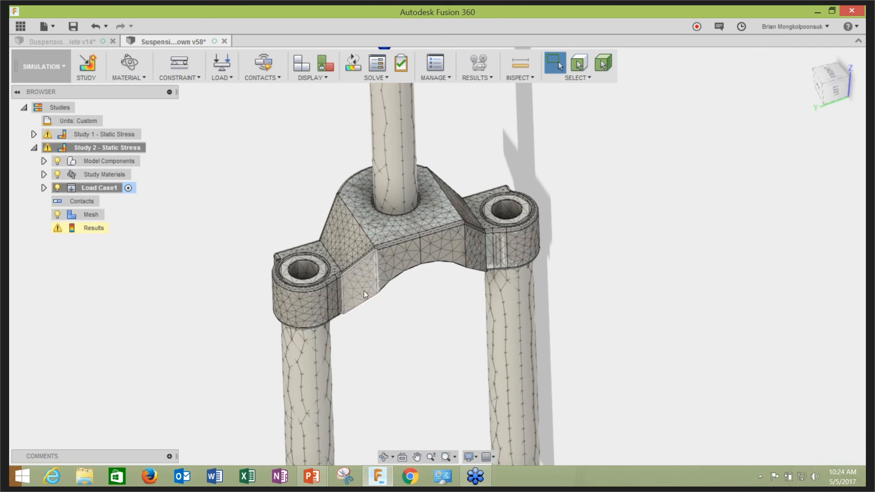
pyautogui.scroll(1, 373, 315)
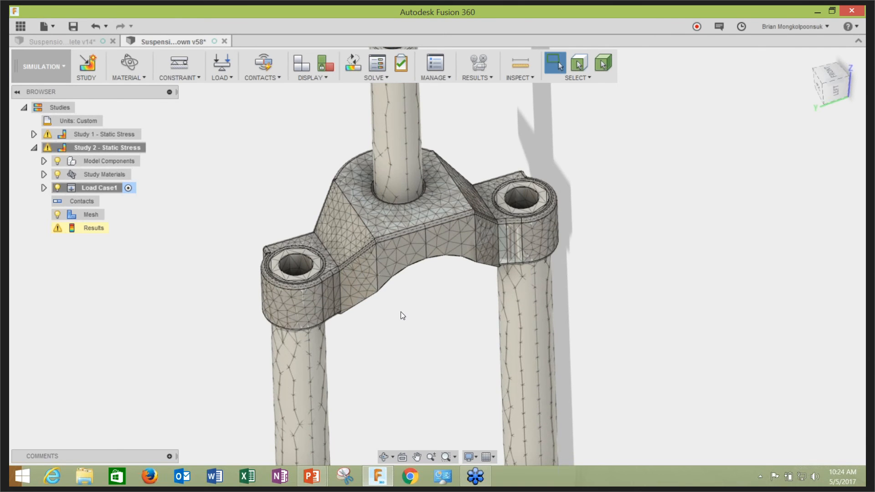
pyautogui.scroll(-1, 401, 311)
pyautogui.scroll(-3, 485, 181)
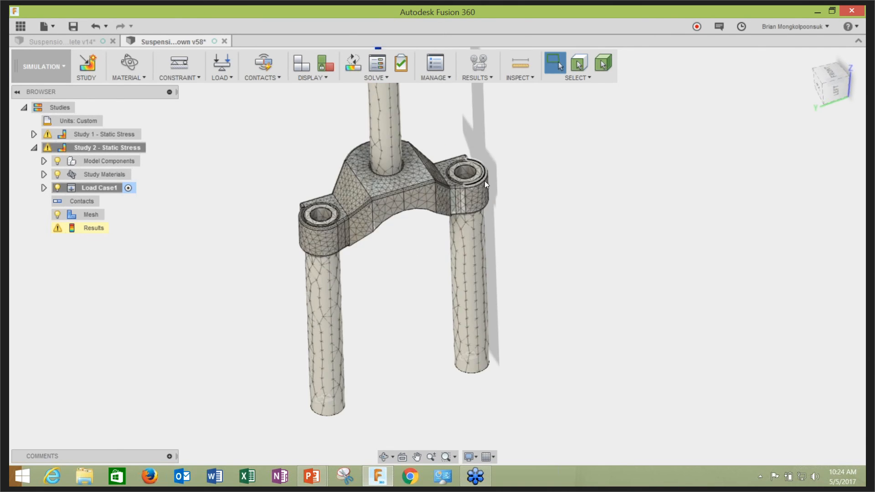
pyautogui.scroll(3, 451, 141)
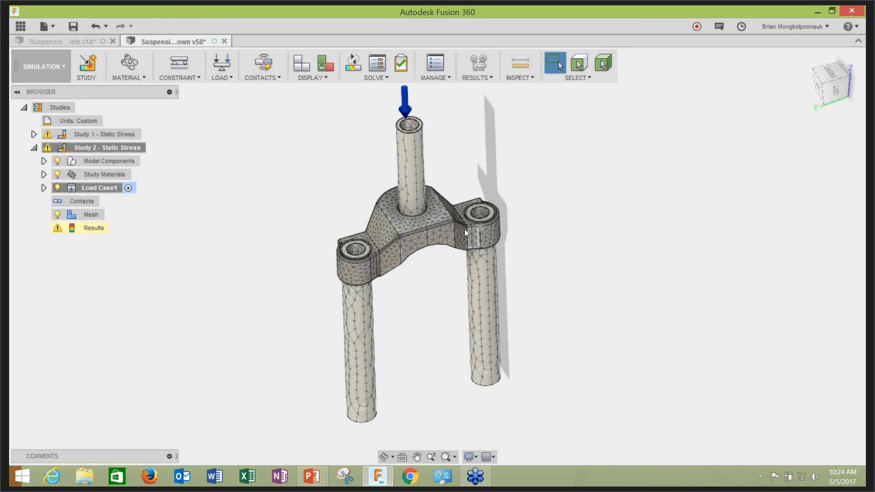
pyautogui.scroll(1, 468, 247)
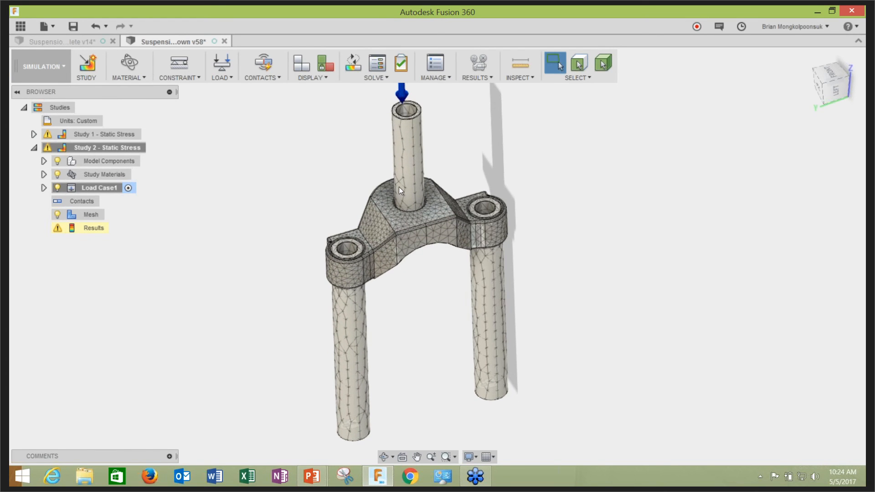
pyautogui.scroll(-1, 326, 200)
pyautogui.scroll(1, 332, 200)
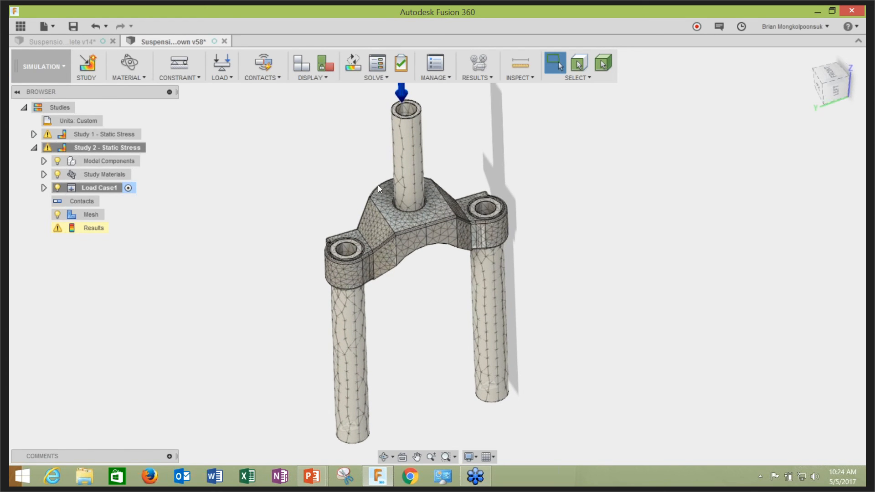
# Set Study 2's model-based average element size to 10% and its adaptive mesh refinement control to Medium
pyautogui.click(442, 79)
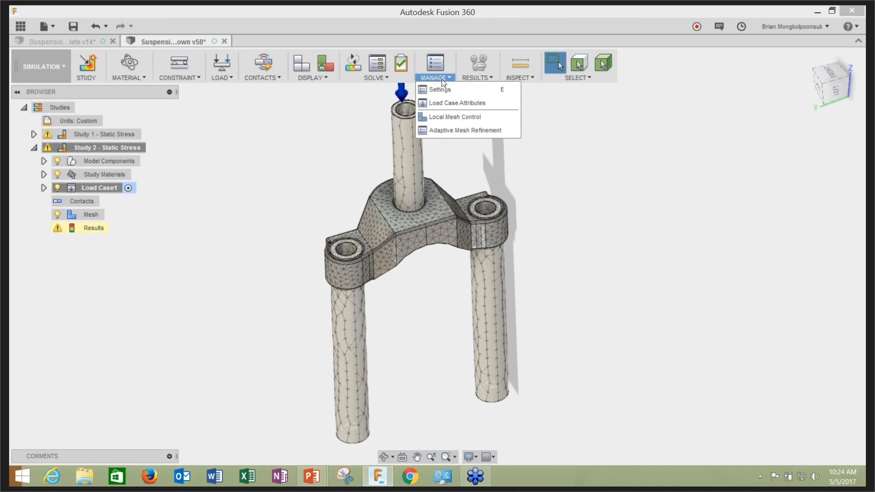
pyautogui.click(440, 91)
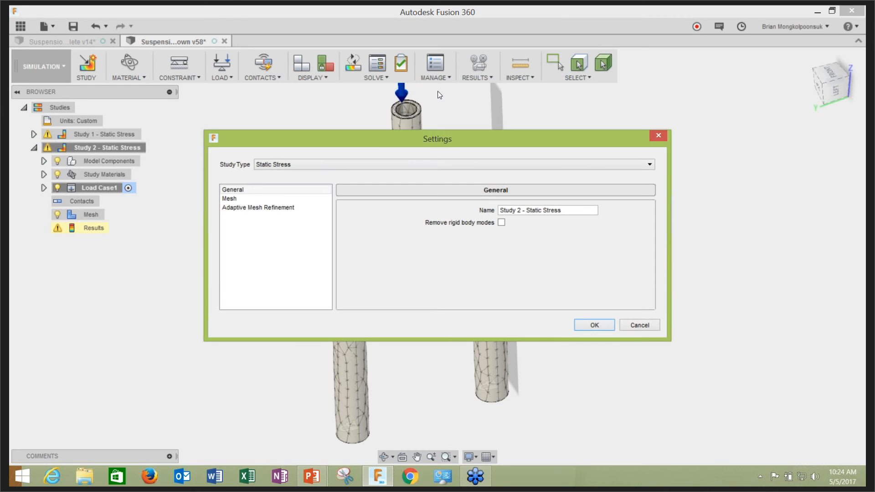
pyautogui.click(255, 199)
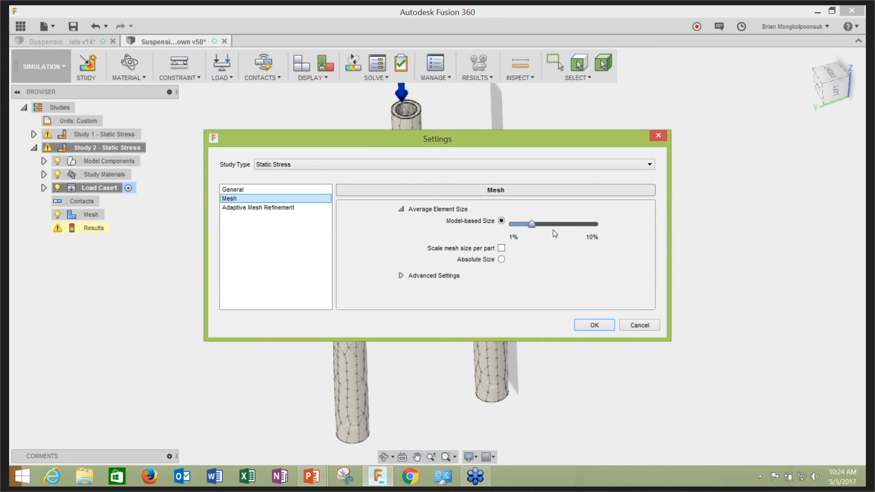
pyautogui.moveTo(532, 225); pyautogui.dragTo(598, 227)
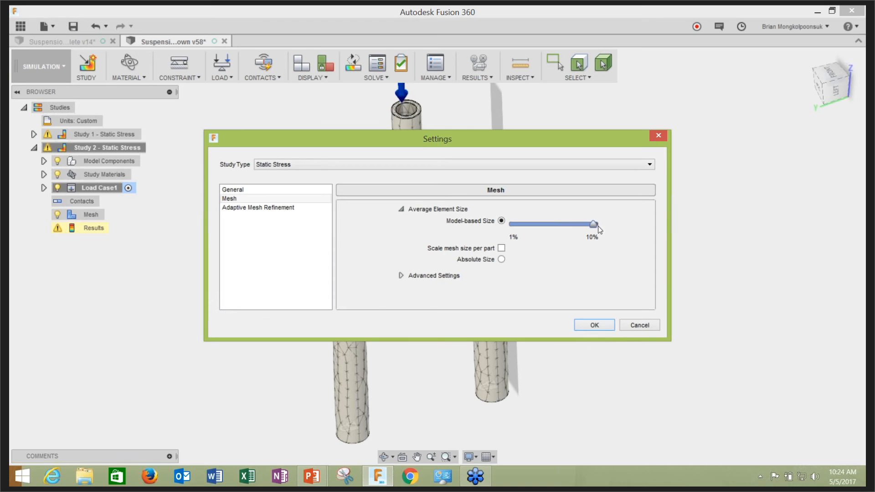
pyautogui.click(279, 207)
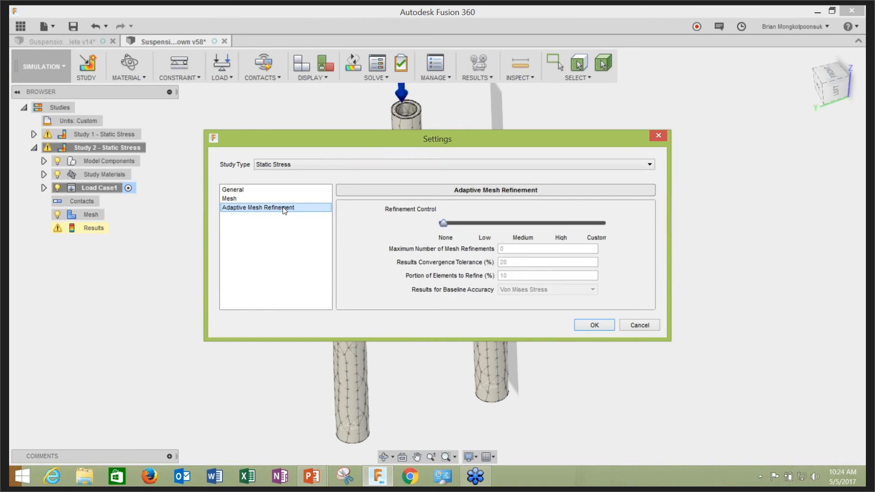
pyautogui.moveTo(445, 223); pyautogui.dragTo(523, 225)
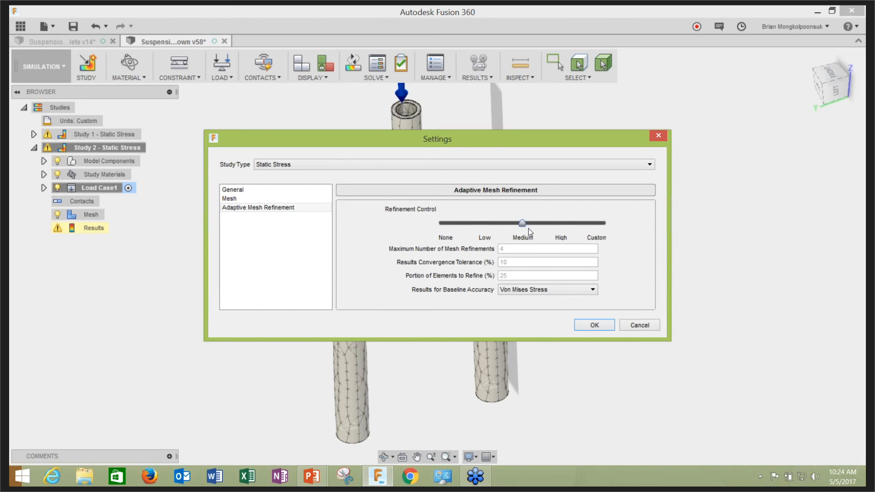
pyautogui.click(594, 325)
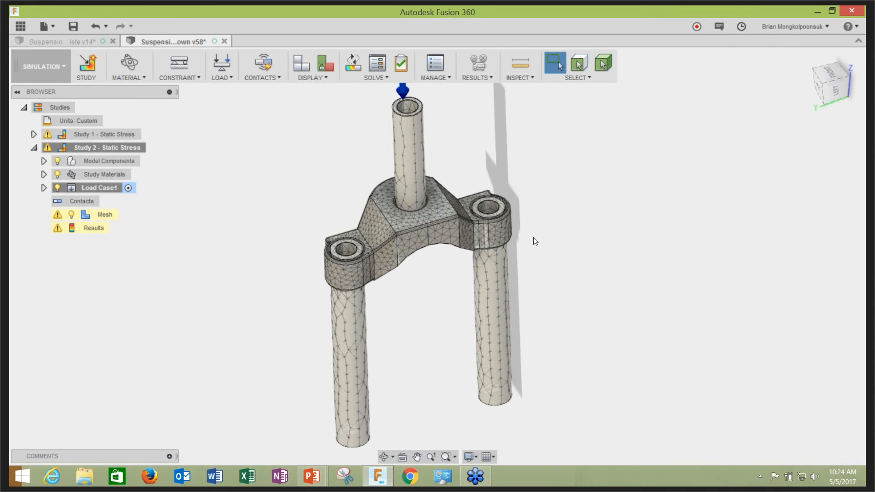
# Solve Study 2 - Static Stress locally
pyautogui.click(346, 65)
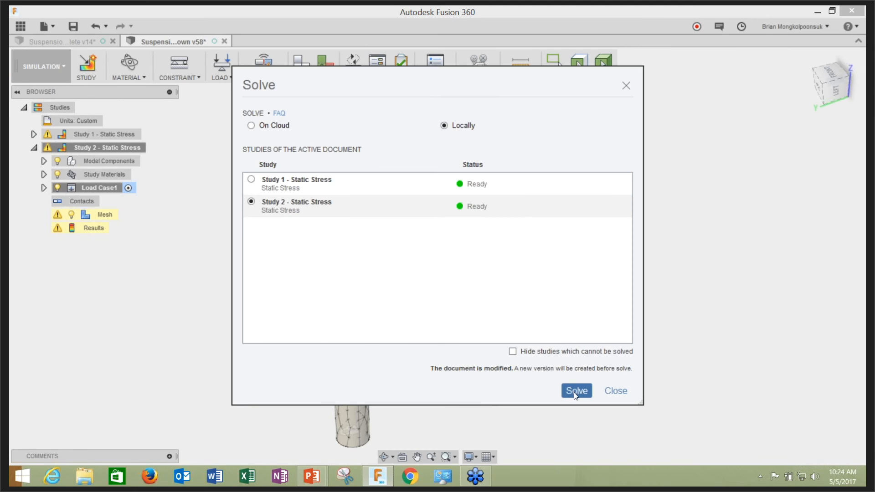
pyautogui.click(575, 393)
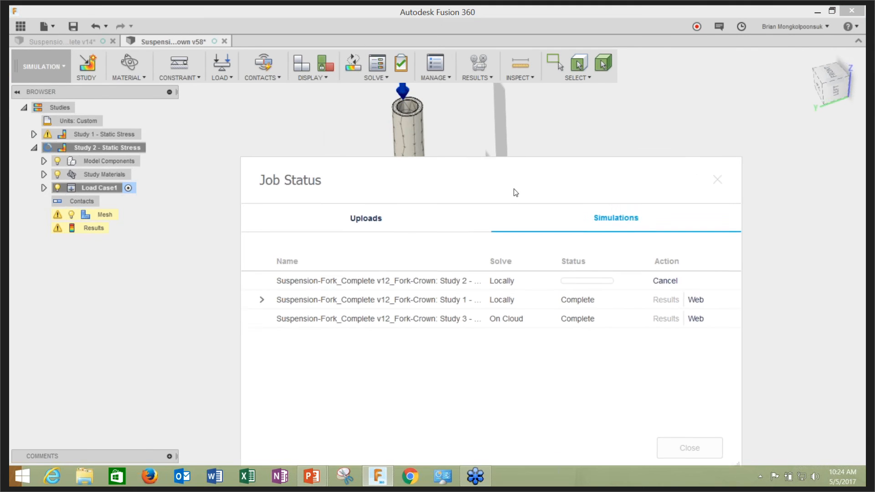
pyautogui.moveTo(513, 189); pyautogui.dragTo(484, 340)
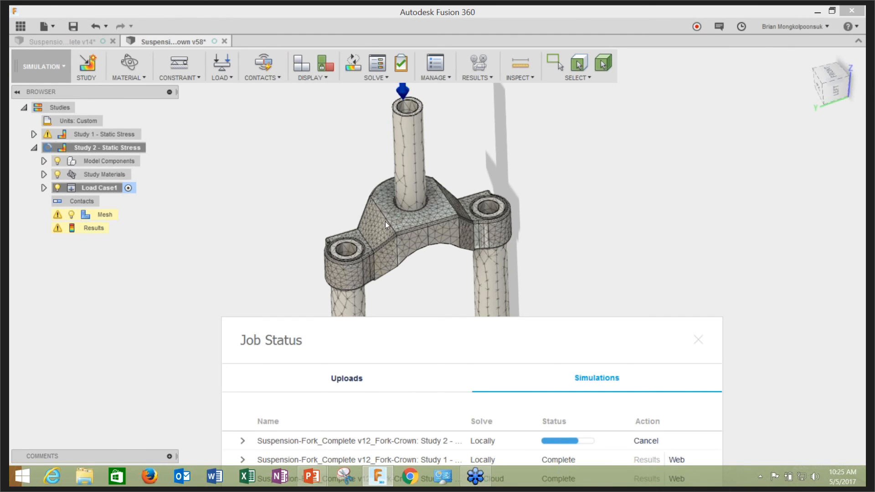
pyautogui.moveTo(461, 329); pyautogui.dragTo(445, 312)
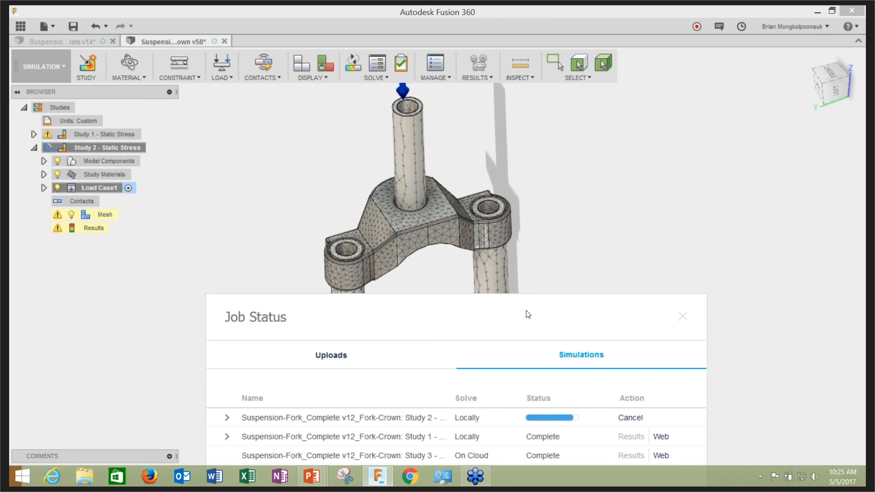
pyautogui.moveTo(526, 310); pyautogui.dragTo(529, 266)
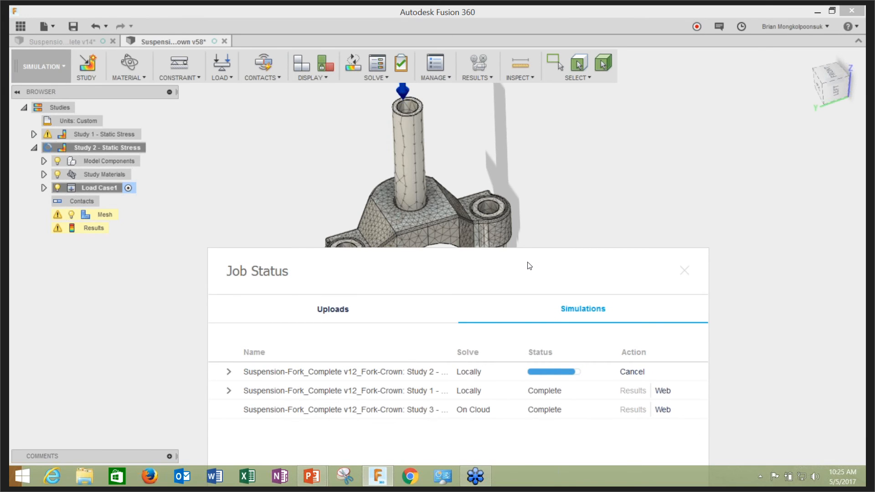
pyautogui.moveTo(530, 266); pyautogui.dragTo(521, 121)
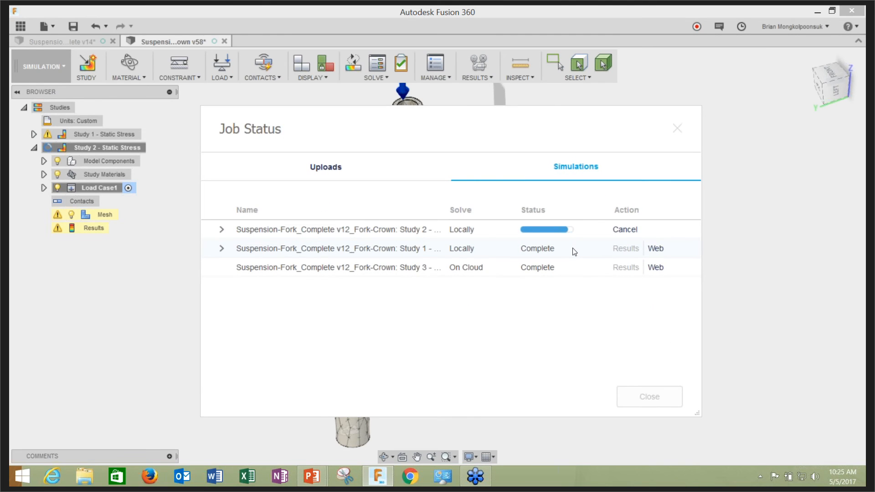
pyautogui.moveTo(573, 248)
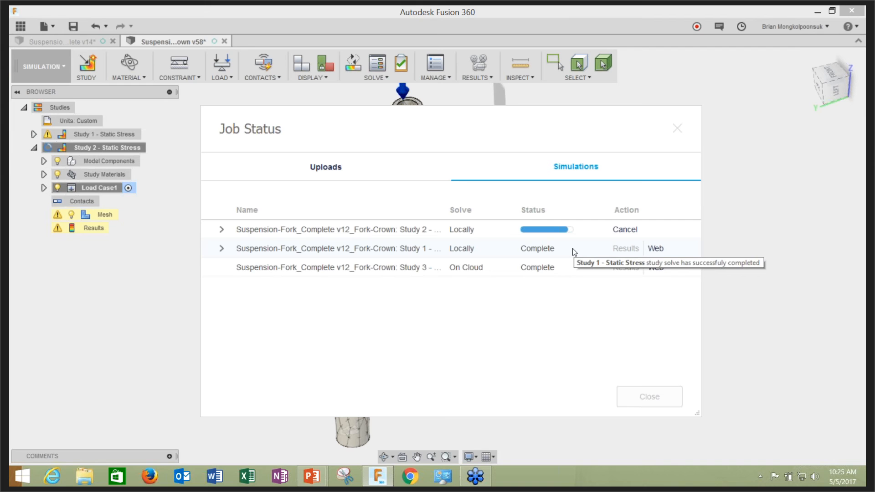
pyautogui.moveTo(533, 137); pyautogui.dragTo(608, 337)
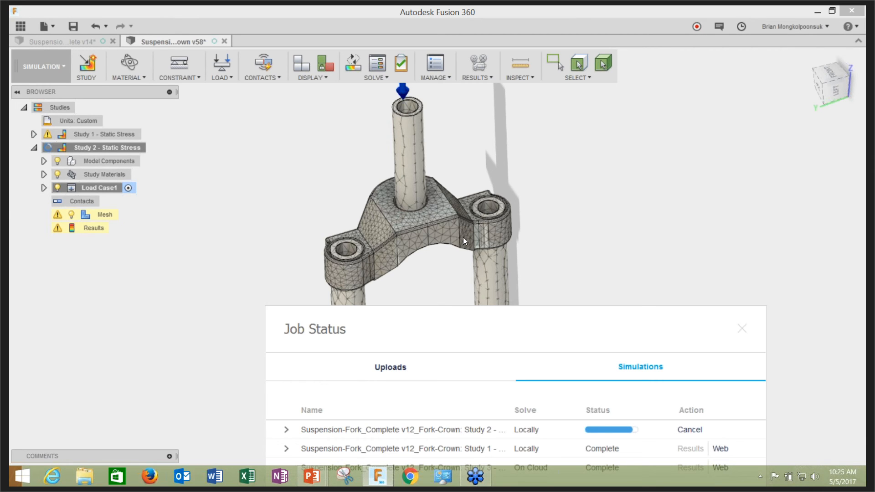
pyautogui.moveTo(523, 321); pyautogui.dragTo(478, 121)
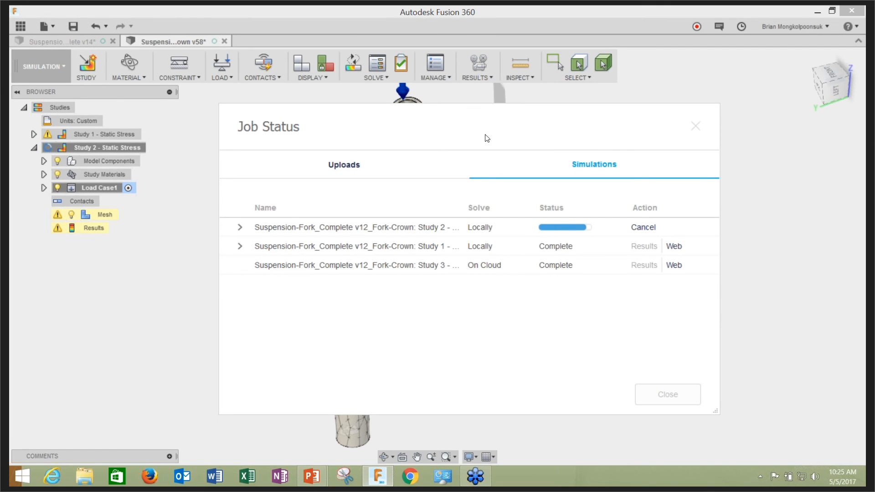
pyautogui.moveTo(478, 127)
pyautogui.mouseDown()
pyautogui.moveTo(567, 190)
pyautogui.moveTo(468, 133)
pyautogui.mouseUp()
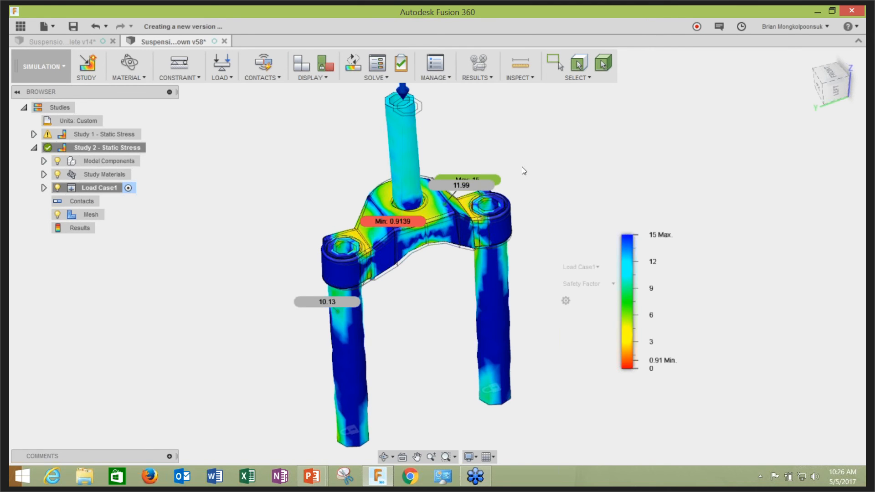
# Review Study 2's safety factor results and its Von Mises convergence plot, and close the plot
pyautogui.moveTo(540, 185)
pyautogui.keyDown('shift'); pyautogui.mouseDown(button='middle')
pyautogui.moveTo(545, 205)
pyautogui.moveTo(548, 195)
pyautogui.moveTo(531, 185)
pyautogui.mouseUp(button='middle'); pyautogui.keyUp('shift')
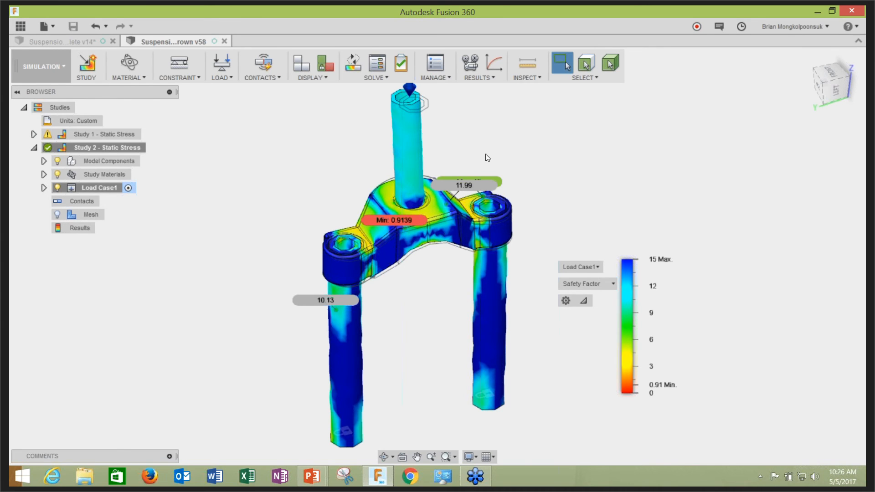
pyautogui.click(494, 64)
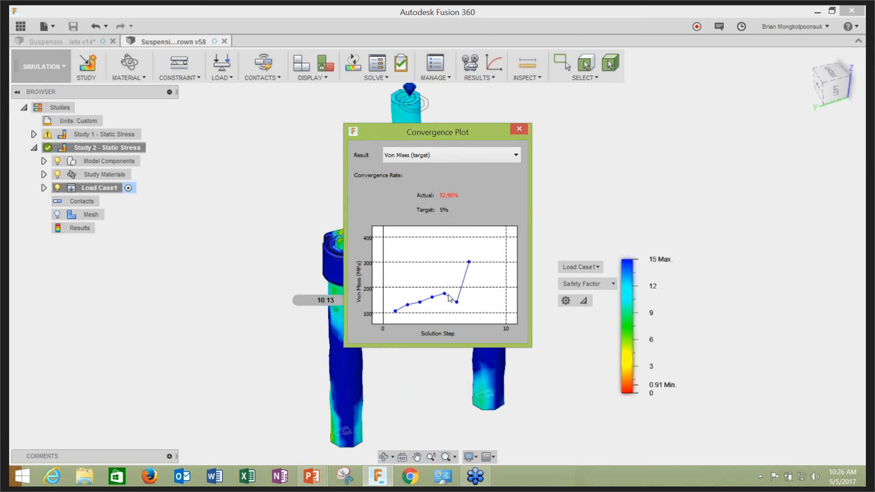
pyautogui.click(518, 130)
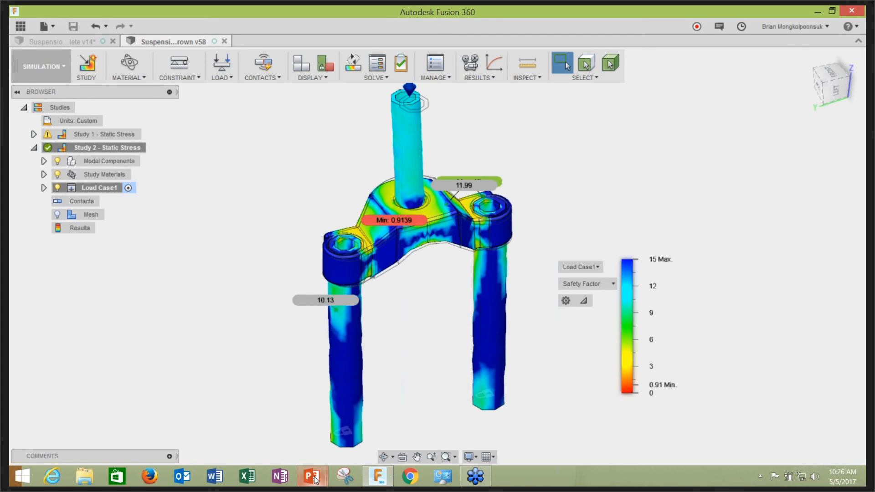
# Switch to the Fusion Friday presentation in PowerPoint, view the Convergence Plot slide, and resume the slide show
pyautogui.moveTo(315, 479)
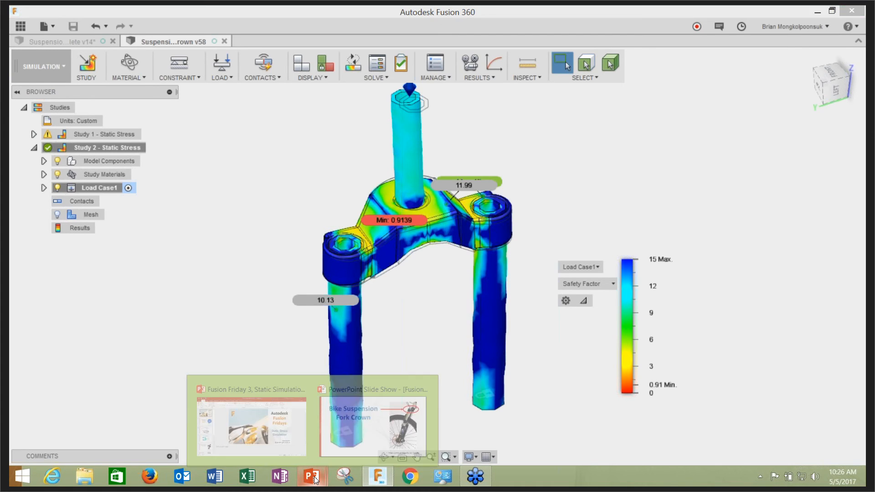
pyautogui.click(284, 431)
pyautogui.scroll(-2, 89, 362)
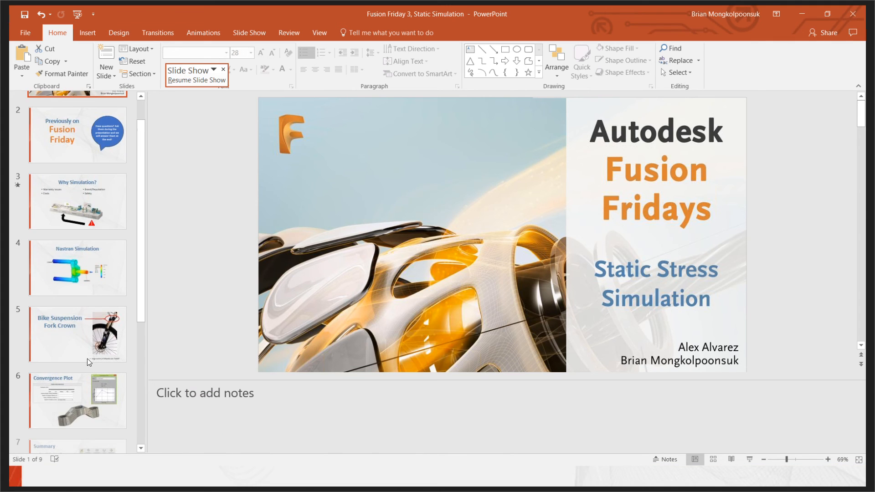
pyautogui.scroll(-2, 89, 363)
pyautogui.click(86, 342)
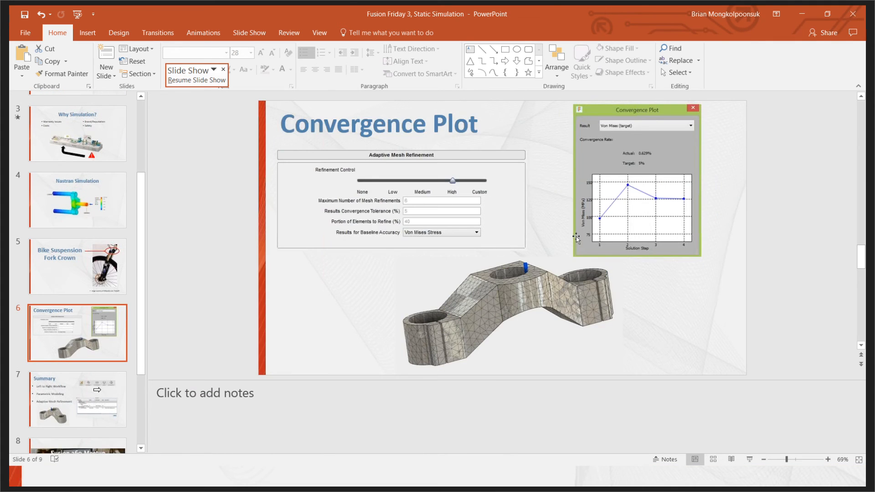
pyautogui.click(672, 279)
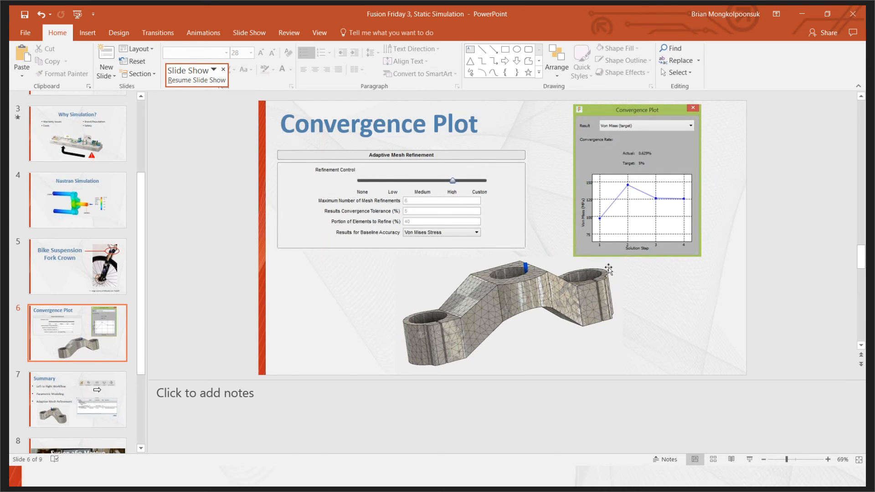
pyautogui.click(197, 79)
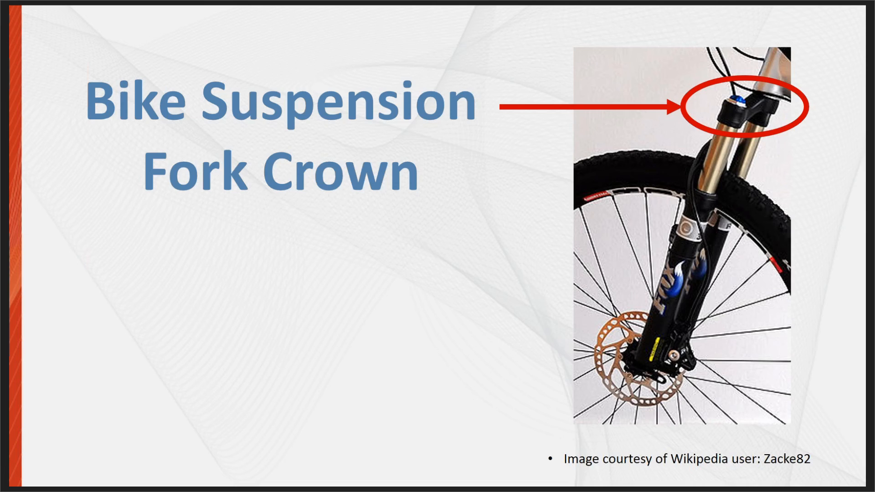